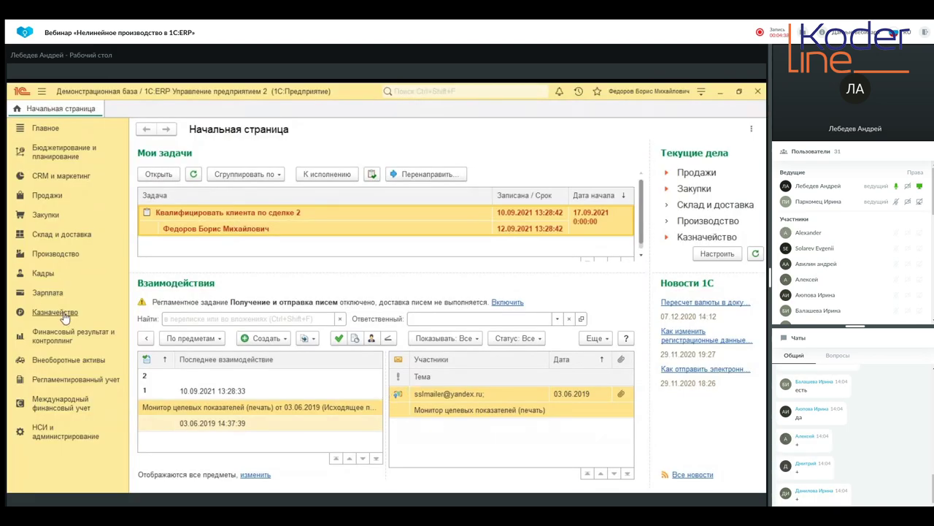
Open the "Стол деревянный (внт полуфабрикат)" resource specification from the production section's list of resource specifications
left_click(82, 379)
left_click(76, 258)
scroll(254, 343, "down", 3)
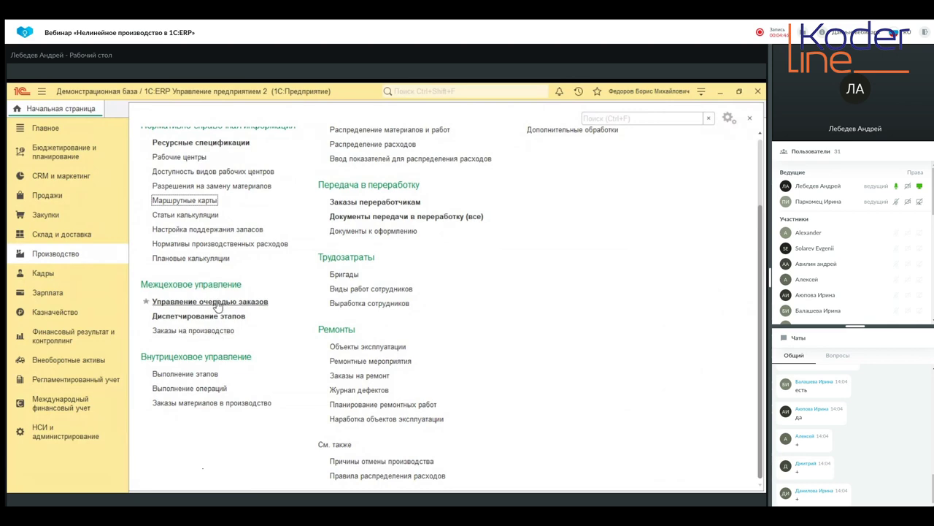
scroll(223, 230, "up", 3)
left_click(231, 230)
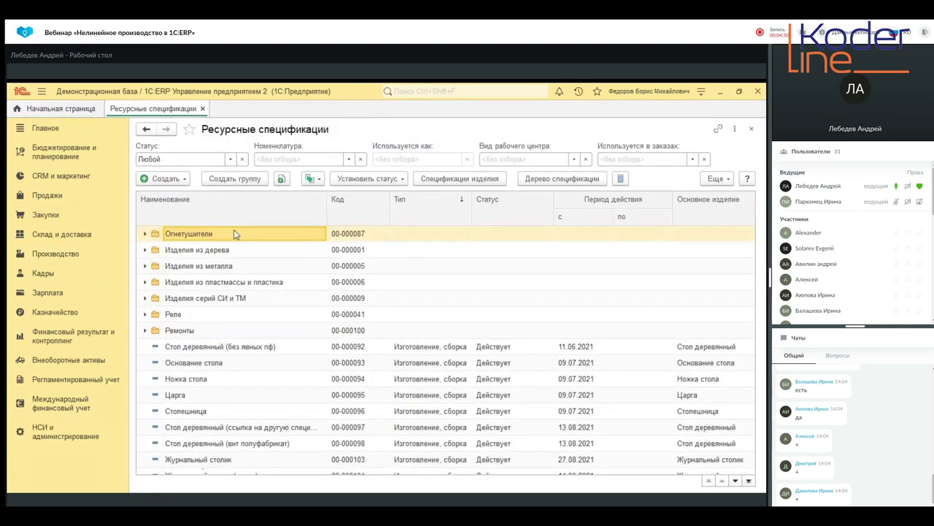
scroll(349, 366, "down", 2)
scroll(349, 365, "down", 1)
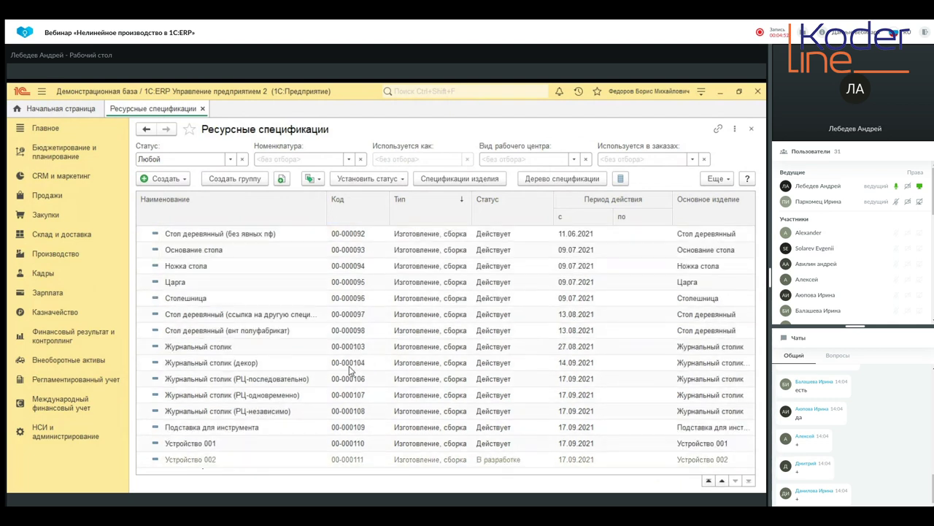
left_click(258, 331)
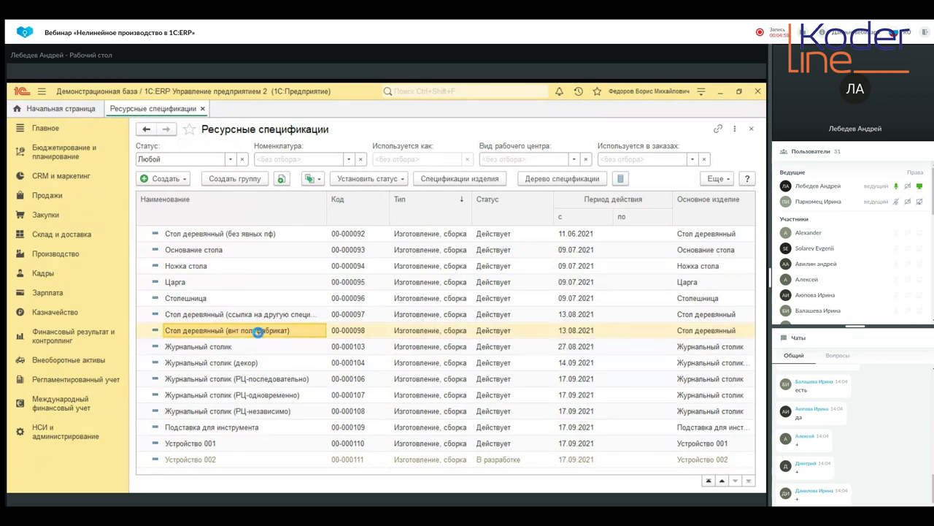
double_click(257, 331)
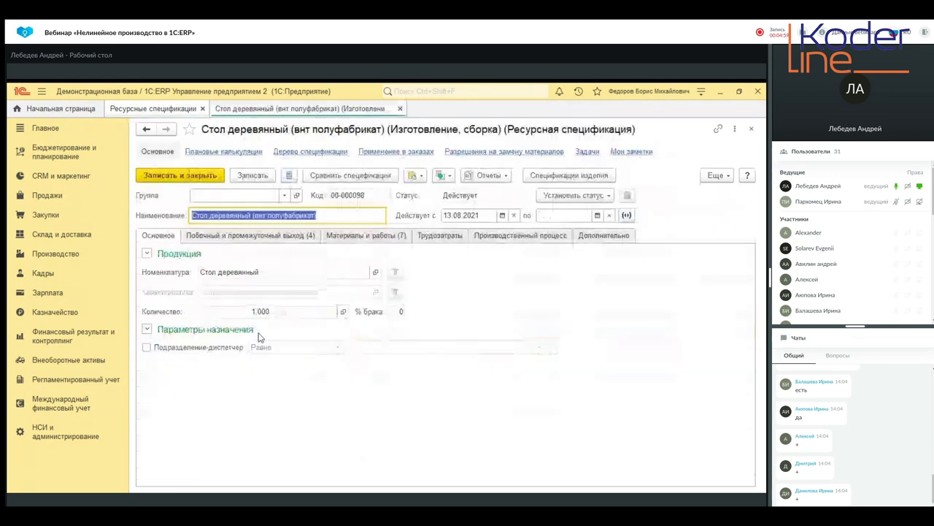
Examine the wooden table specification's production process, including the stages for making the leg and the apron
left_click(524, 236)
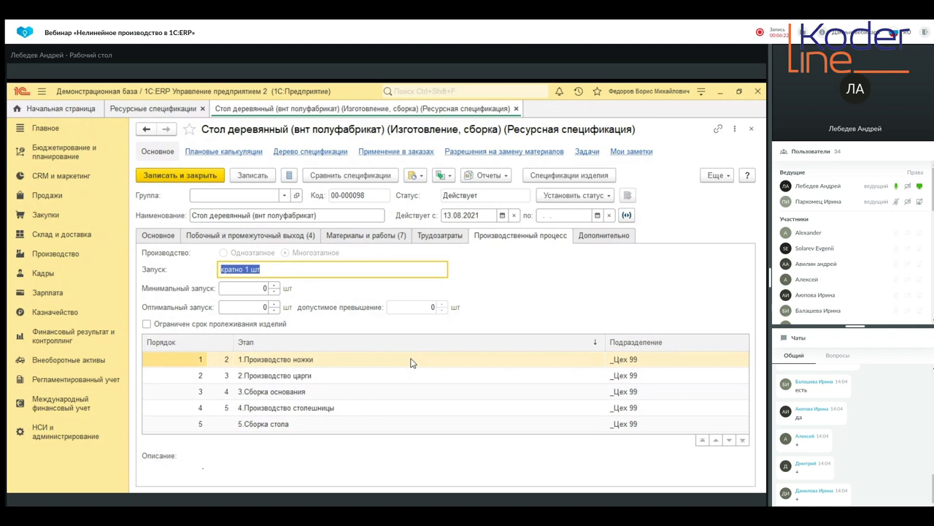
left_click(279, 364)
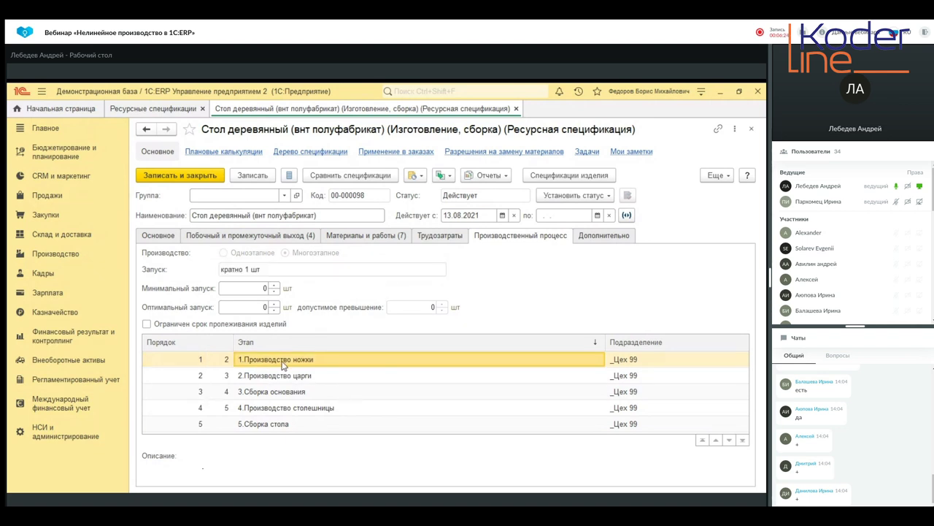
left_click(289, 375)
left_click(288, 376)
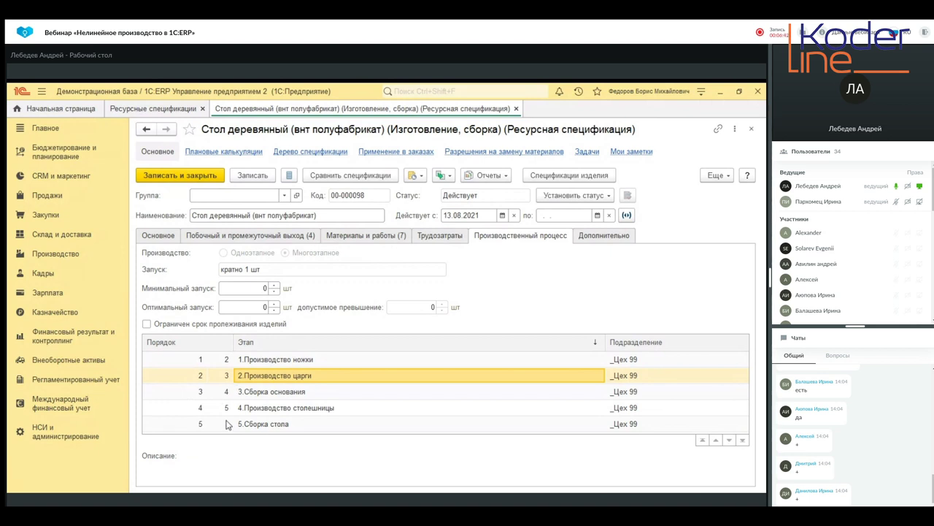
Open the Номенклатура catalogue and filter it to the "деревообработка" item kind
left_click(56, 431)
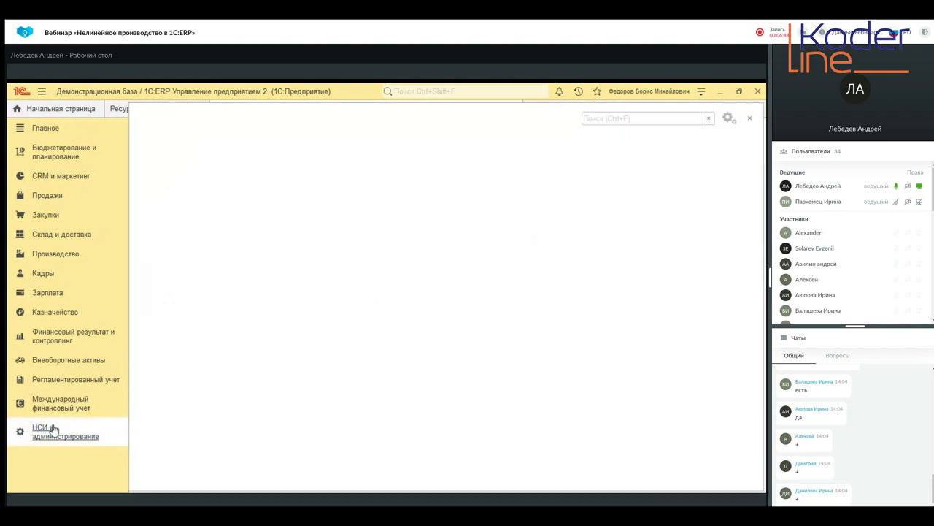
left_click(190, 232)
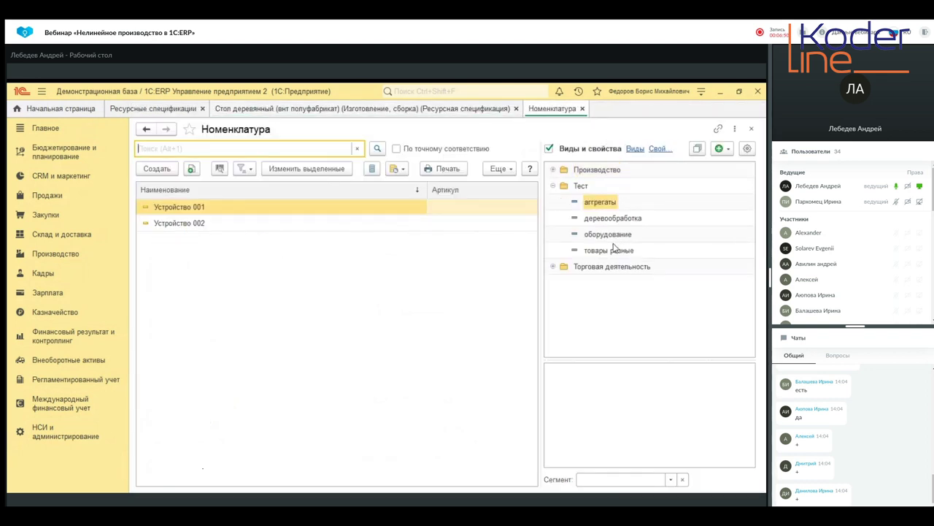
left_click(611, 218)
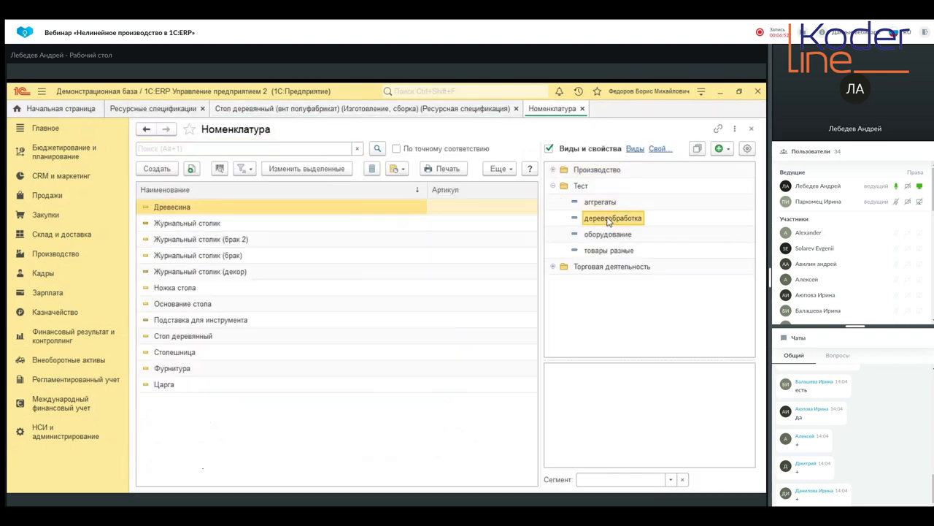
Copy the "Журнальный столик" item as a new item with the working name "Табуретка" and save it
right_click(378, 278)
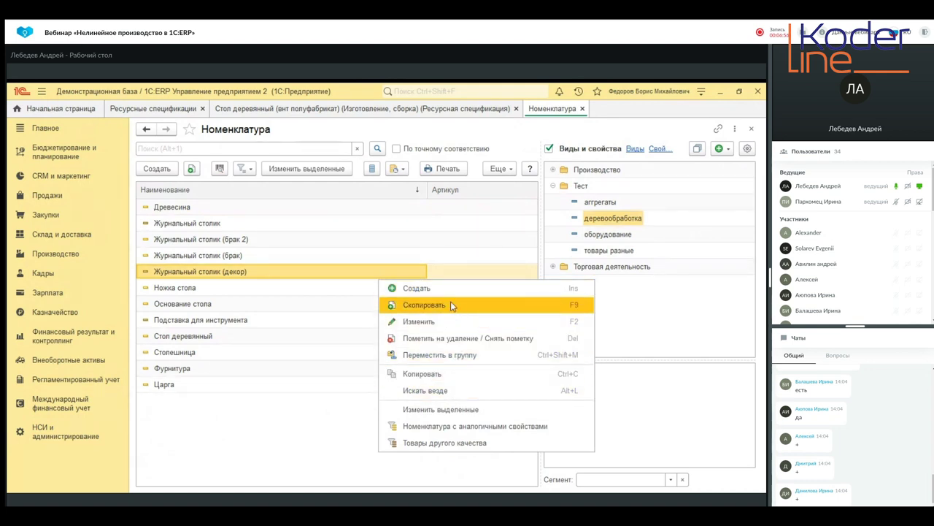
left_click(186, 224)
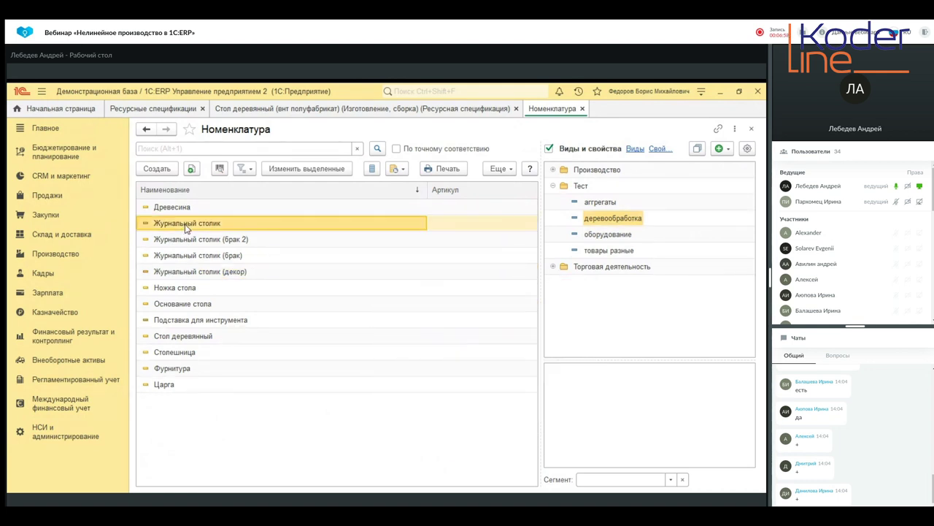
right_click(187, 225)
left_click(223, 249)
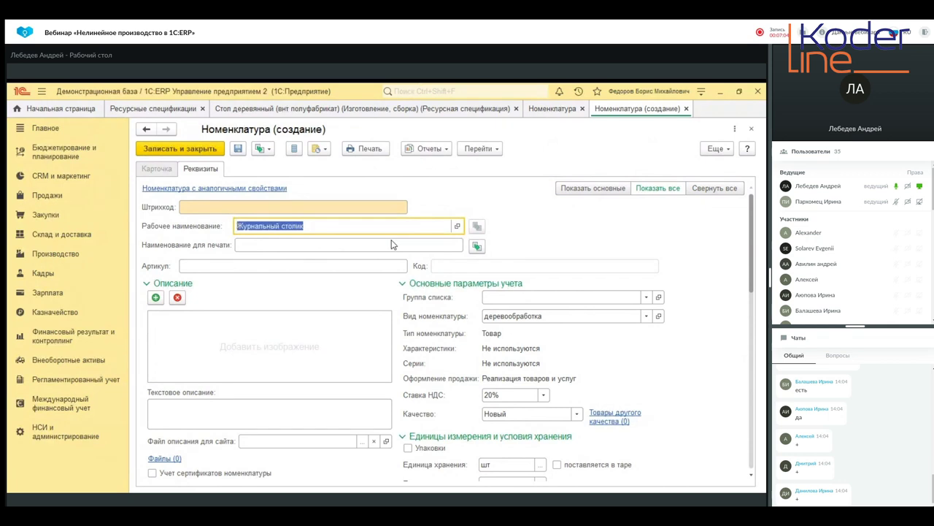
type("Табул")
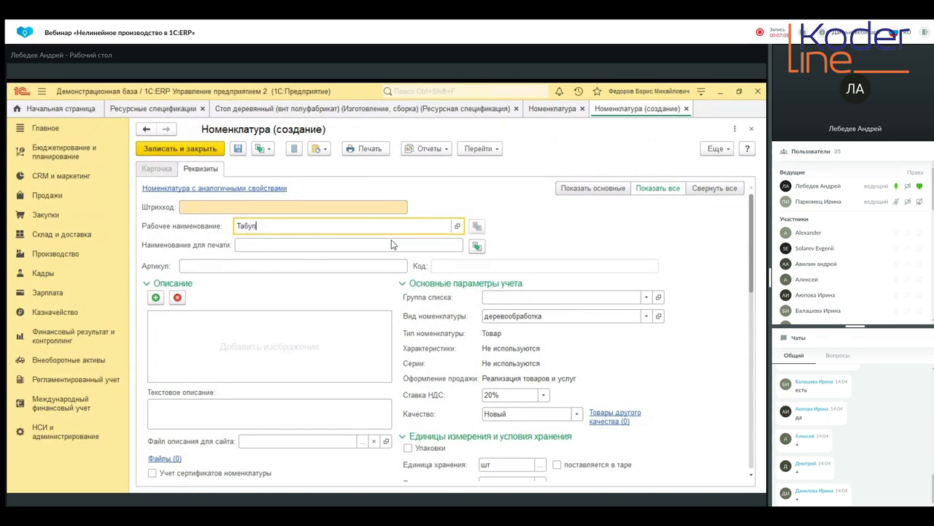
key("BackSpace")
type("ретка")
left_click(176, 146)
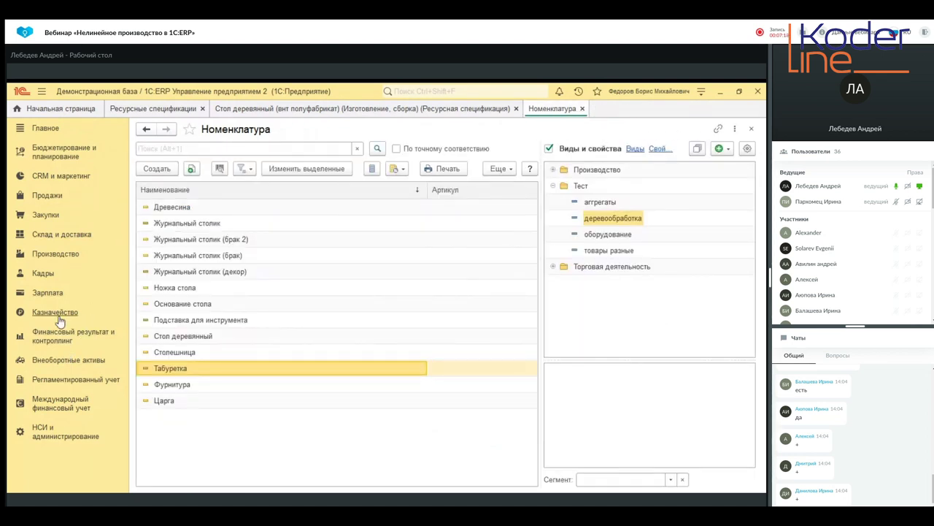
Start a new resource specification of type "Изготовление, сборка" from the list of resource specifications
left_click(52, 252)
left_click(208, 241)
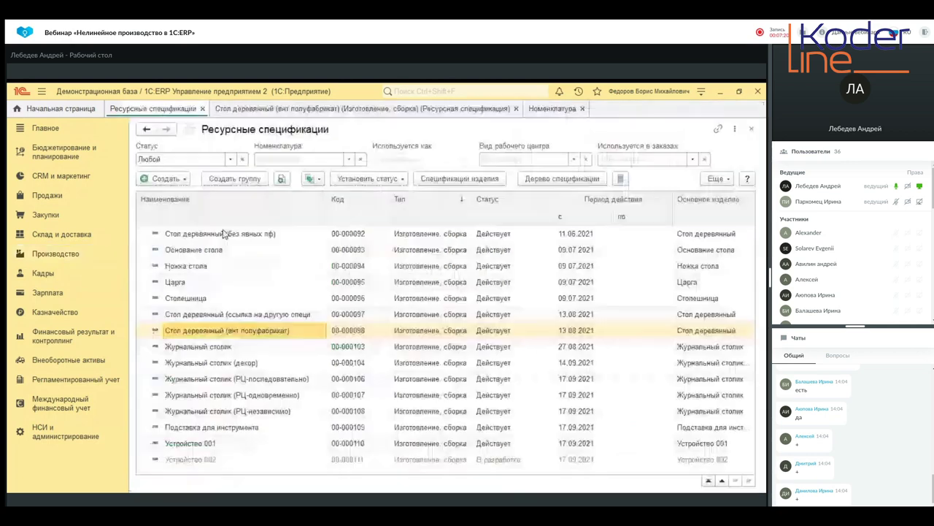
left_click(165, 178)
left_click(212, 191)
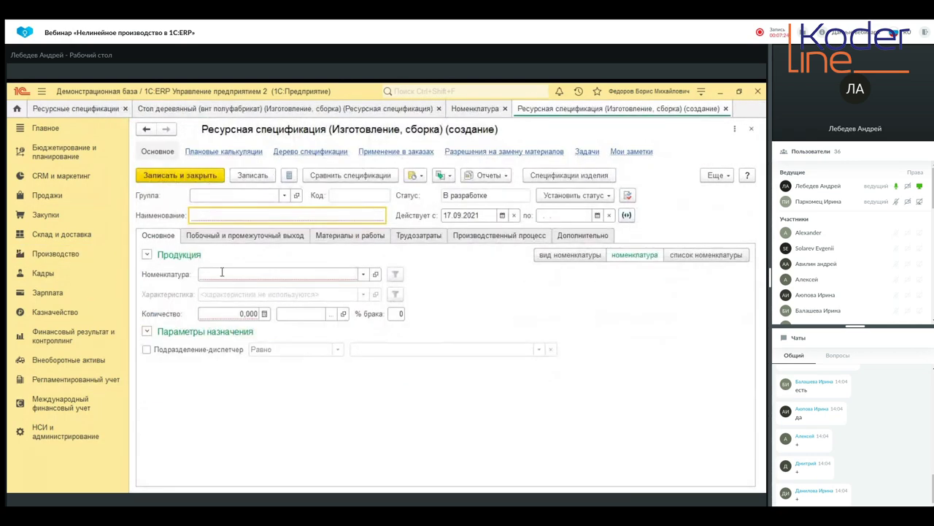
Set the new specification's product and name to "Табуретка" with an output quantity of 1
left_click(235, 274)
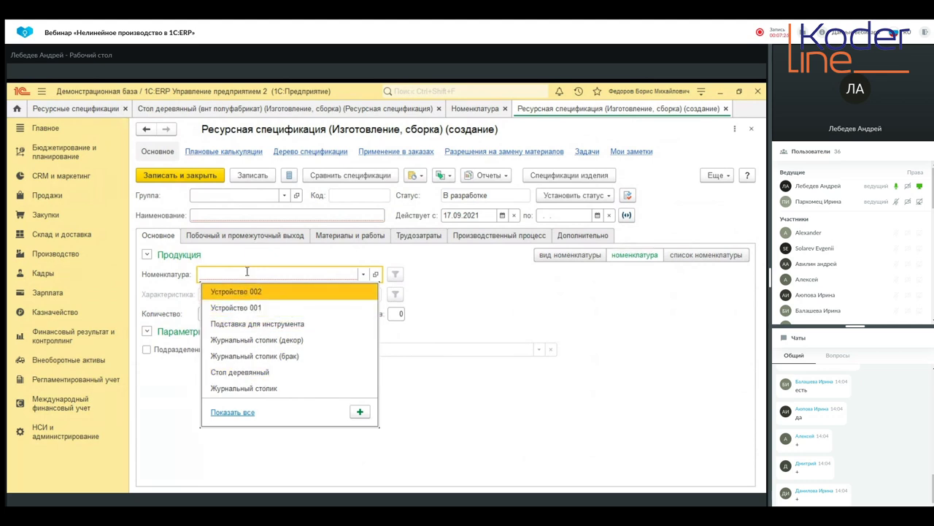
left_click(249, 273)
type("Та")
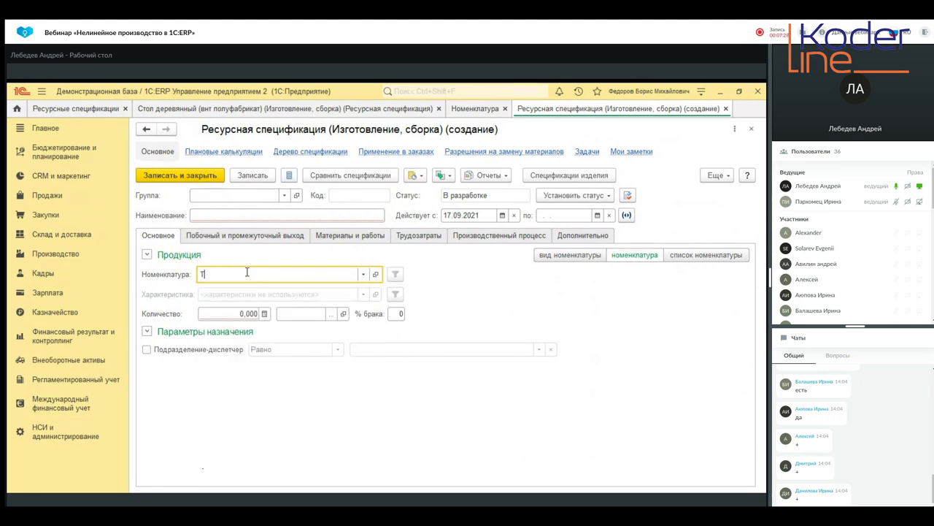
left_click(289, 293)
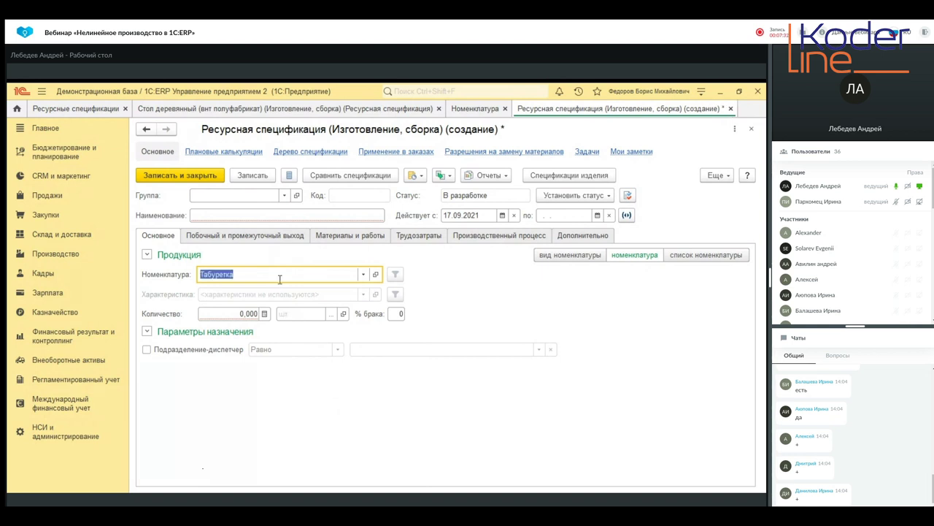
left_click(238, 213)
type("Табуретка")
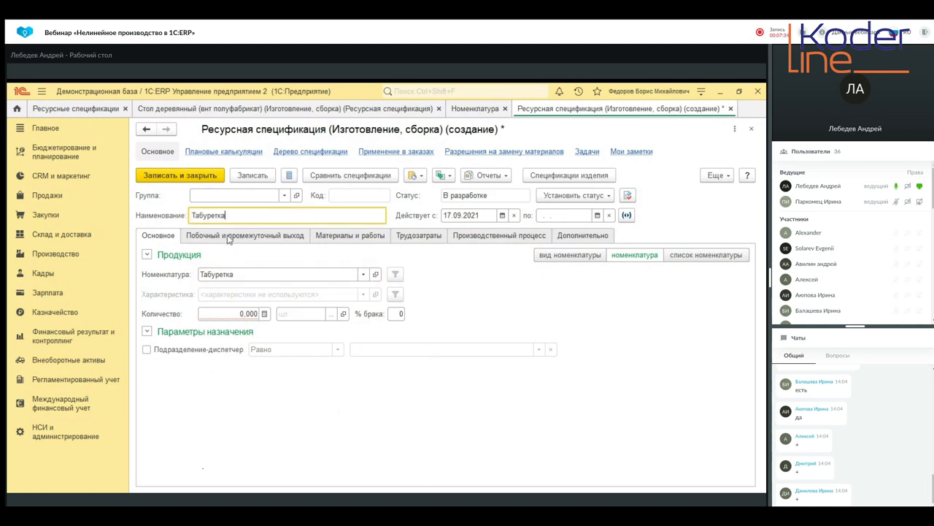
left_click(240, 314)
type("1")
Add "Древесина" to the specification's materials and works with a quantity of 1 м3
left_click(336, 236)
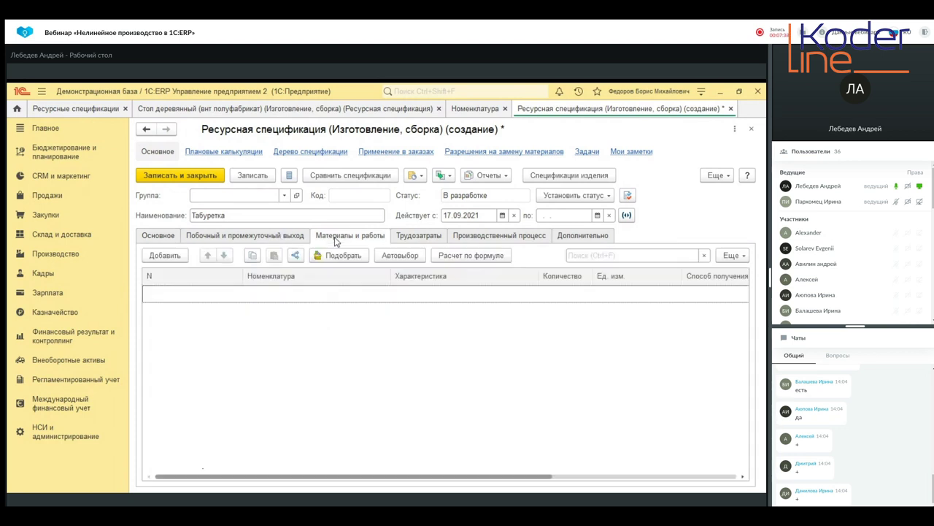
left_click(165, 254)
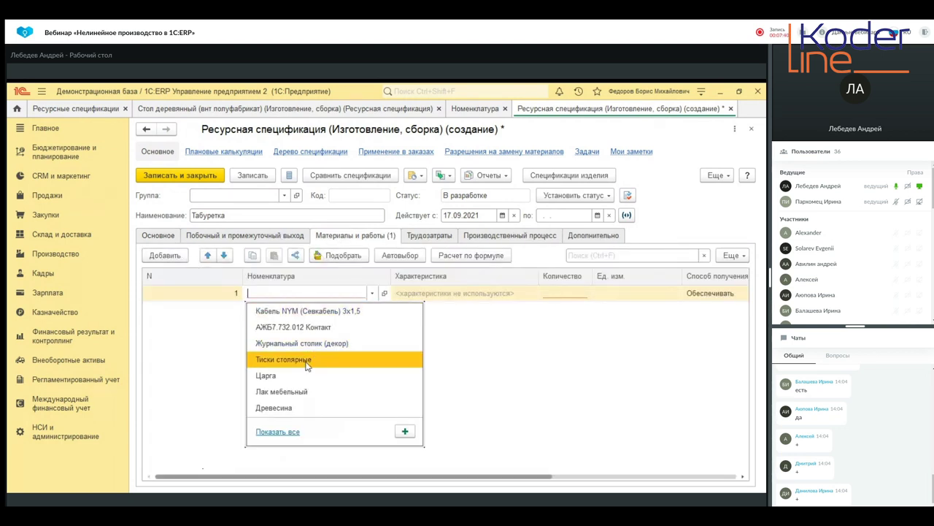
left_click(277, 407)
type("1")
left_click(582, 319)
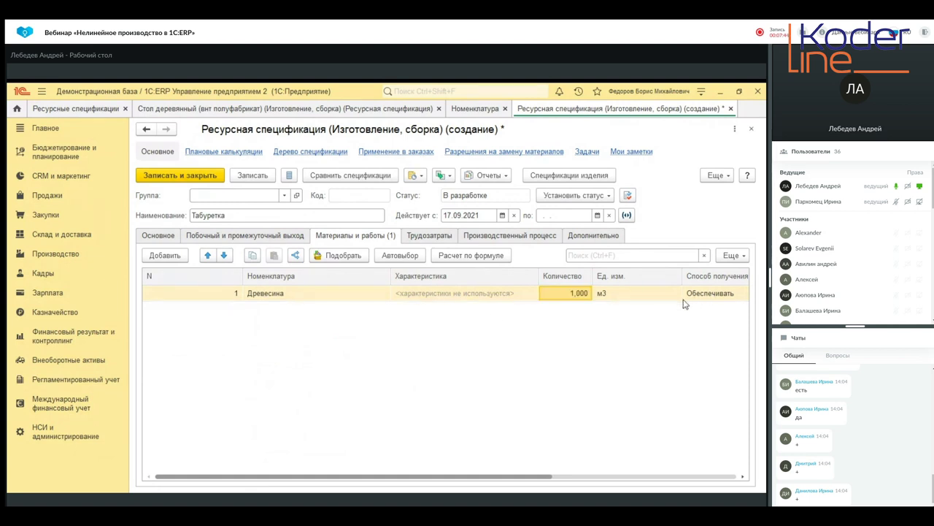
Set the costing item of the "Древесина" material row to "Материалы основные"
scroll(634, 482, "right", 1)
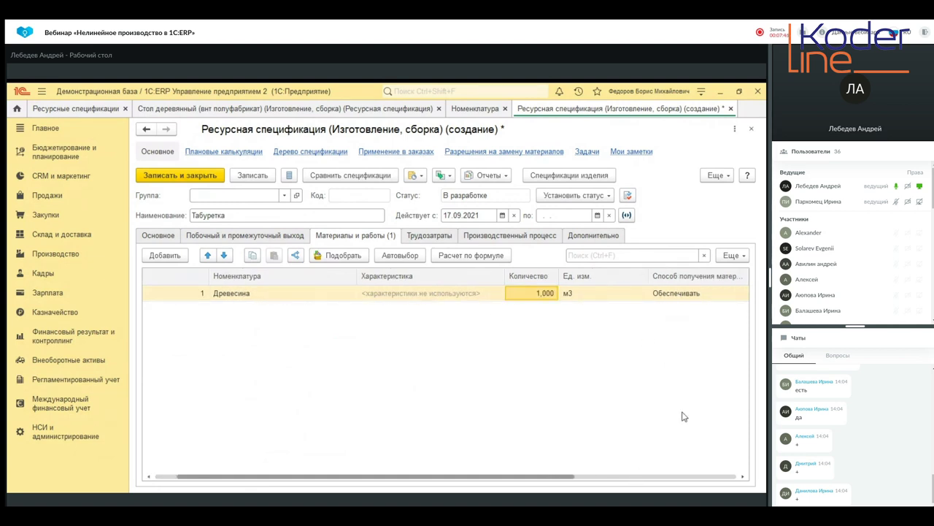
scroll(664, 478, "right", 3)
left_click(667, 295)
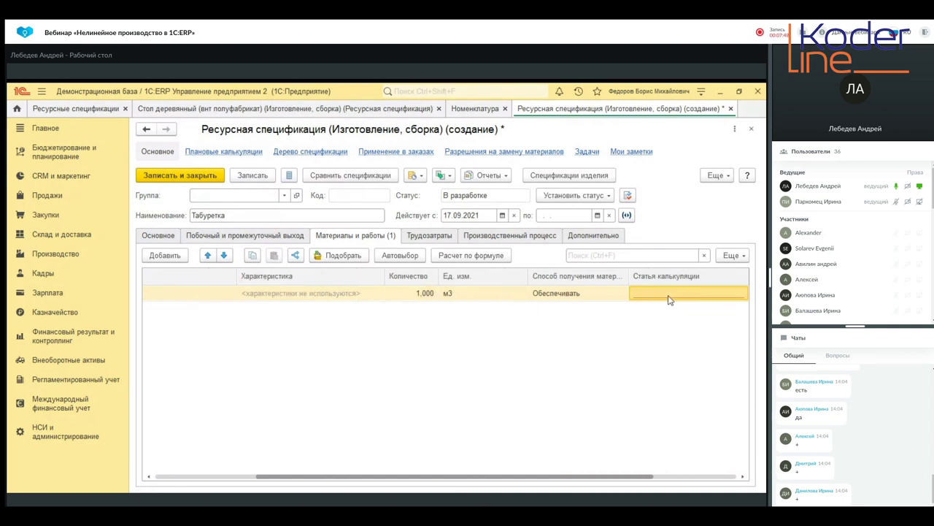
left_click(668, 295)
left_click(642, 311)
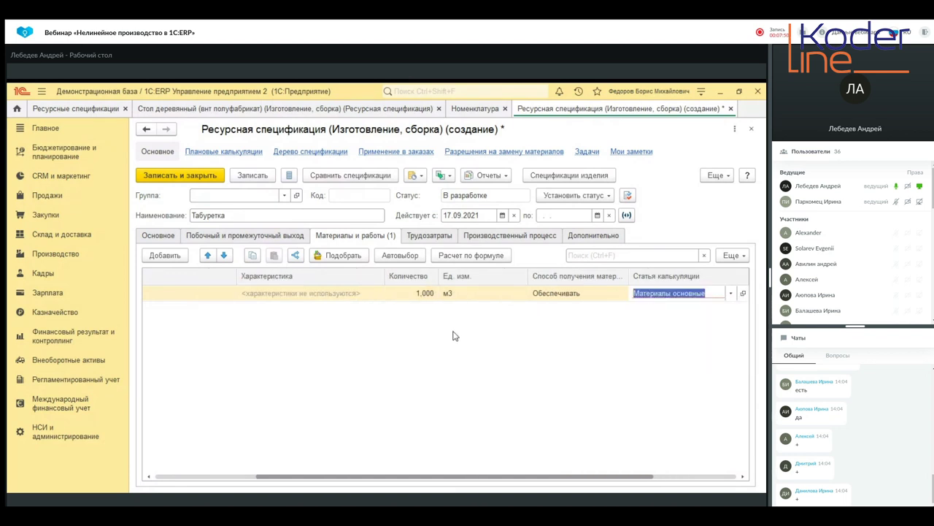
Make the stool's production process multi-stage and start a new stage, saving the specification first
left_click(505, 241)
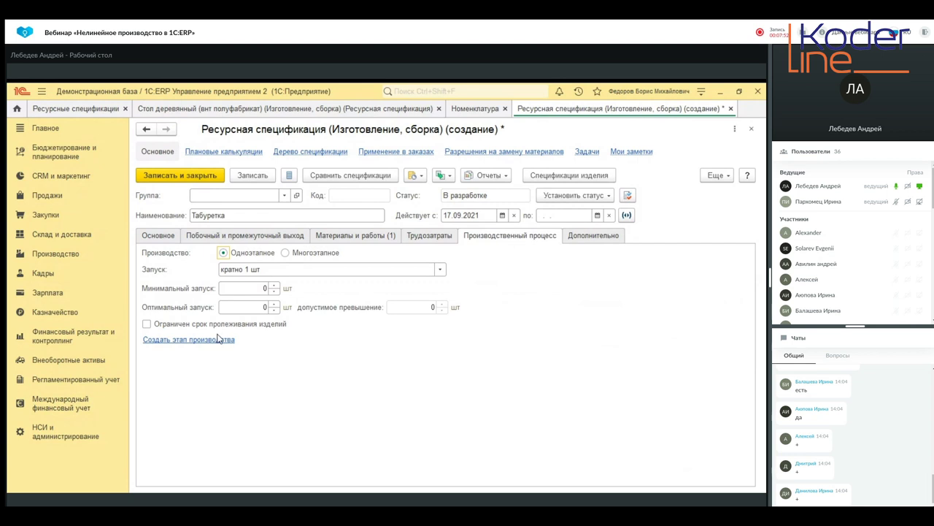
left_click(285, 252)
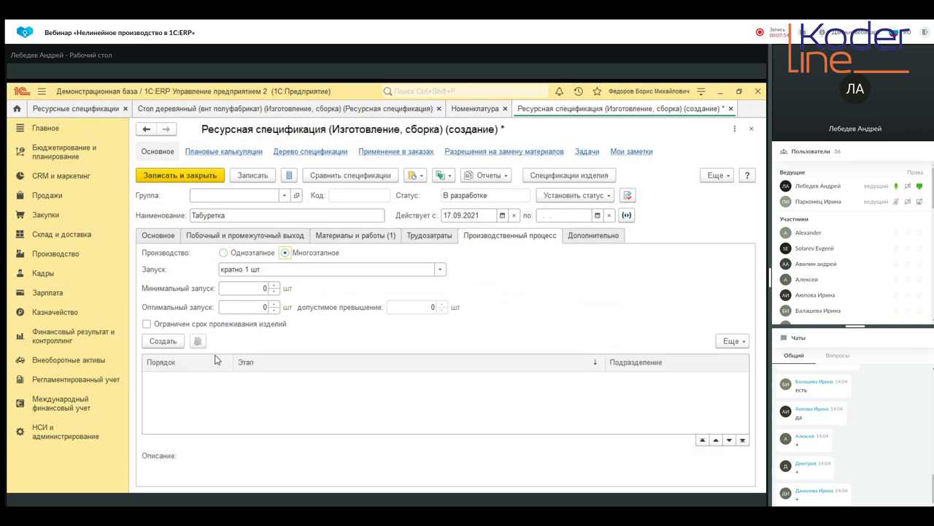
left_click(163, 341)
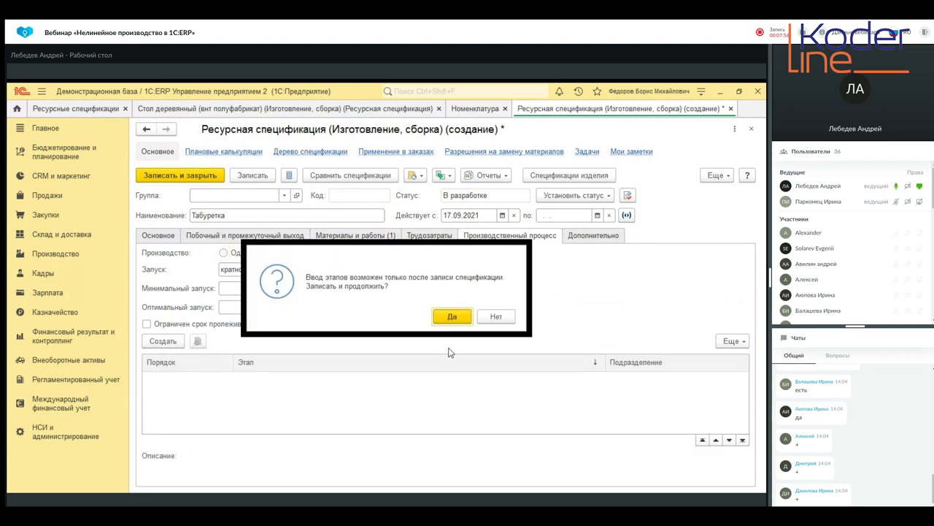
left_click(452, 316)
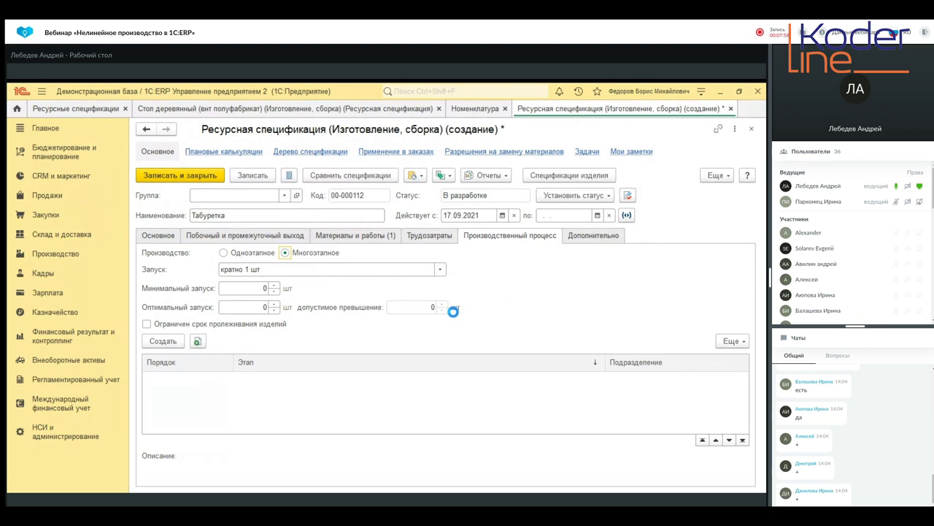
Assign the new production stage to the "_Цех 99" department, name it "А", and save it
left_click(374, 269)
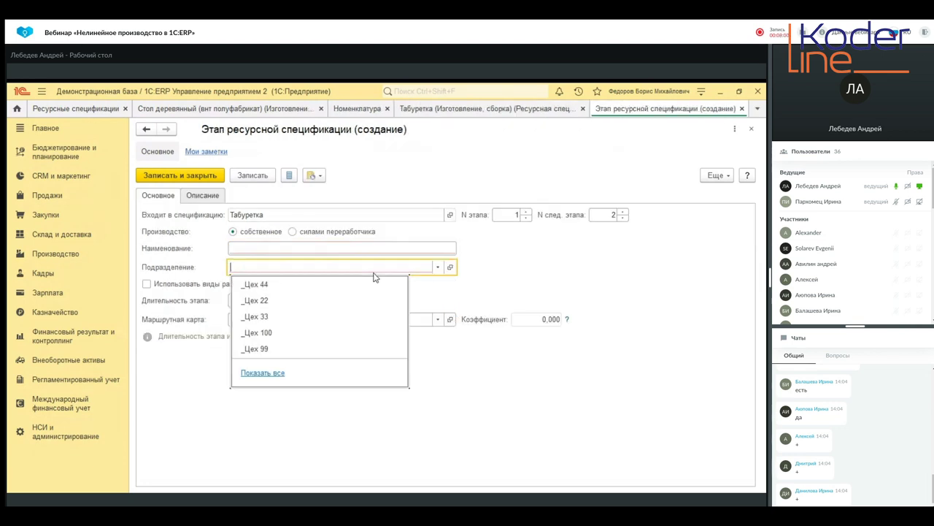
left_click(304, 347)
left_click(287, 248)
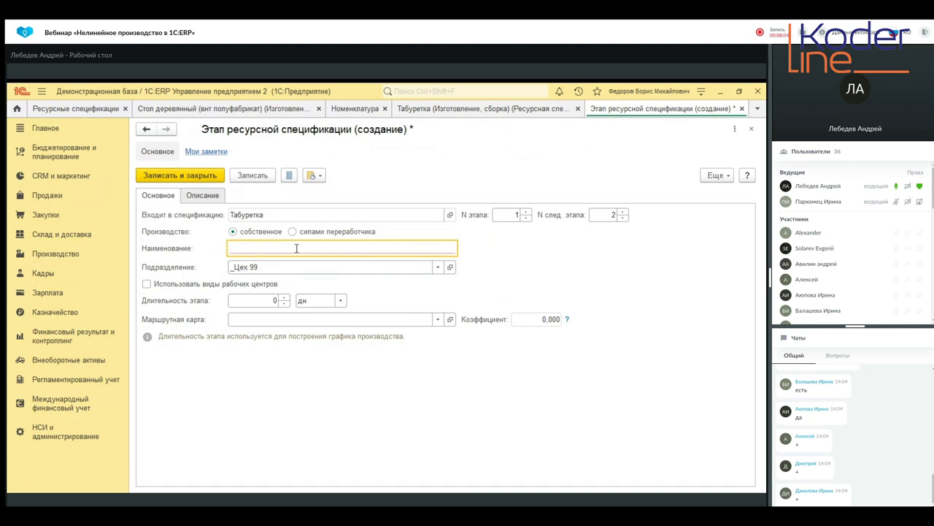
type("А")
left_click(198, 175)
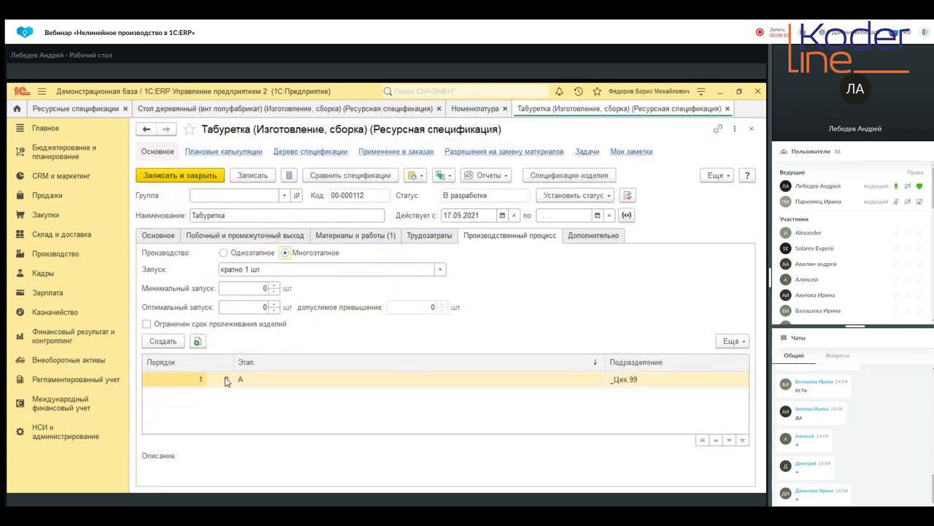
Create a second production stage named "B" in the "_Цех 99" department and save it
left_click(165, 341)
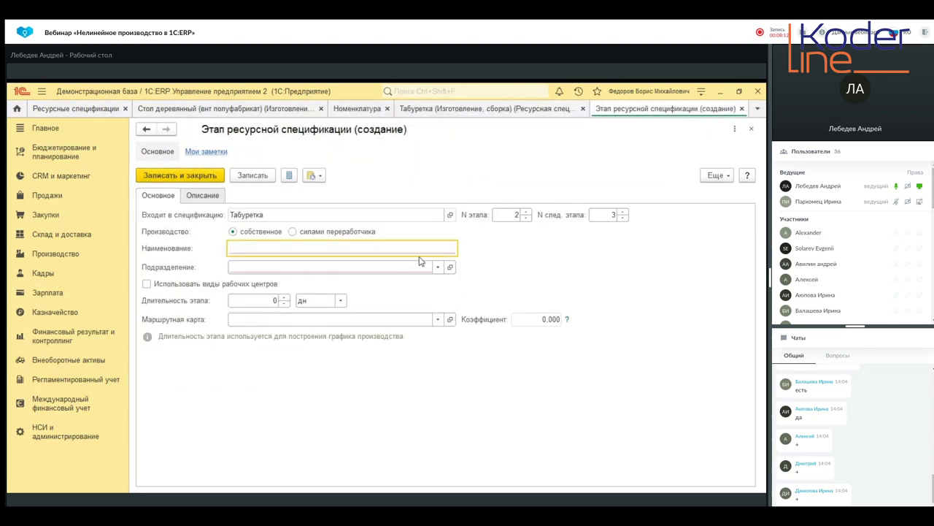
type("В")
left_click(438, 266)
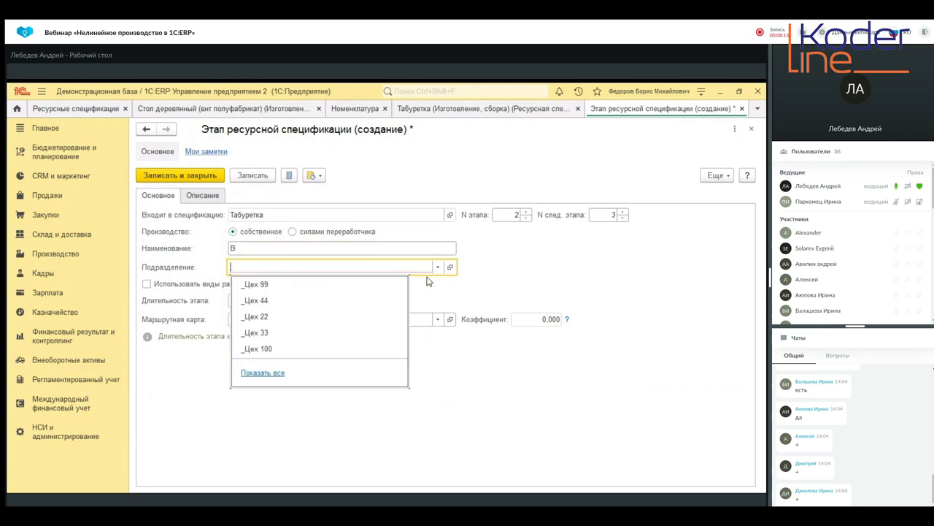
left_click(375, 284)
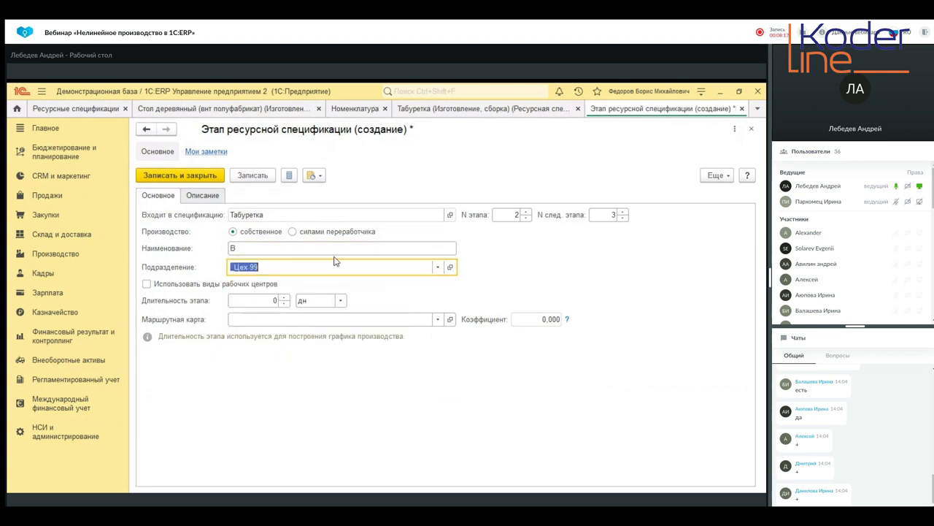
left_click(207, 179)
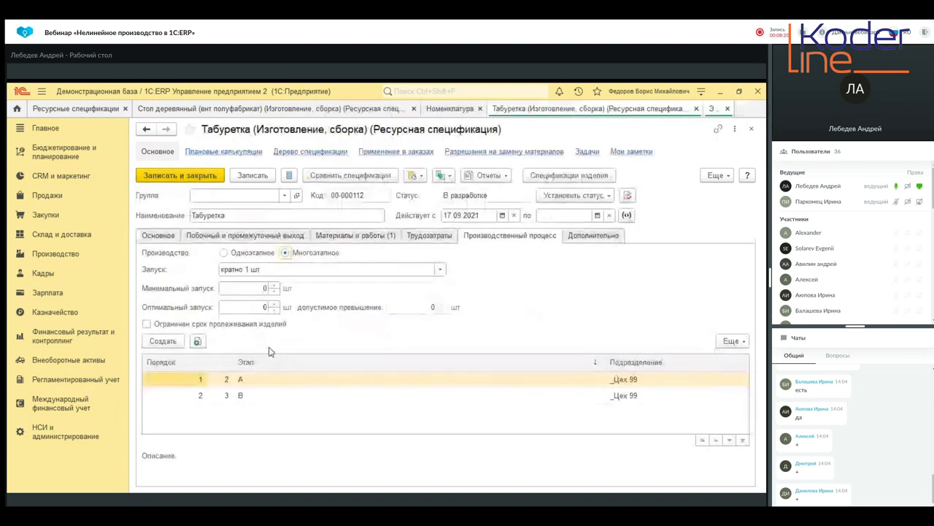
Copy stage "B" as a new production stage named "C" and save it
right_click(242, 396)
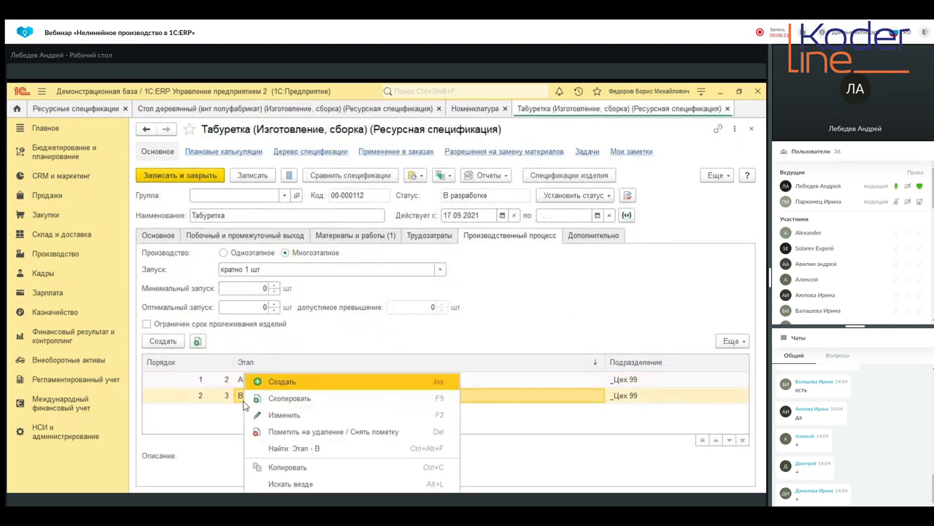
left_click(285, 397)
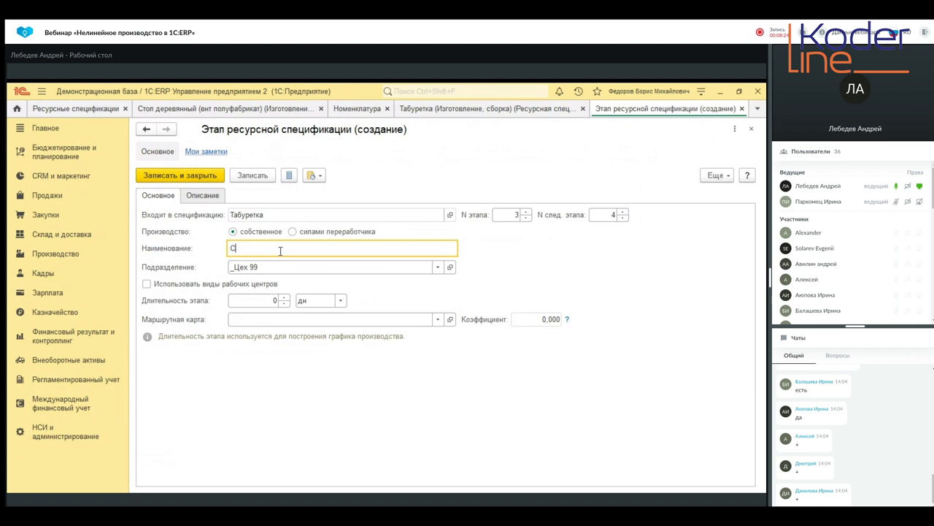
left_click(280, 250)
type("С")
left_click(150, 177)
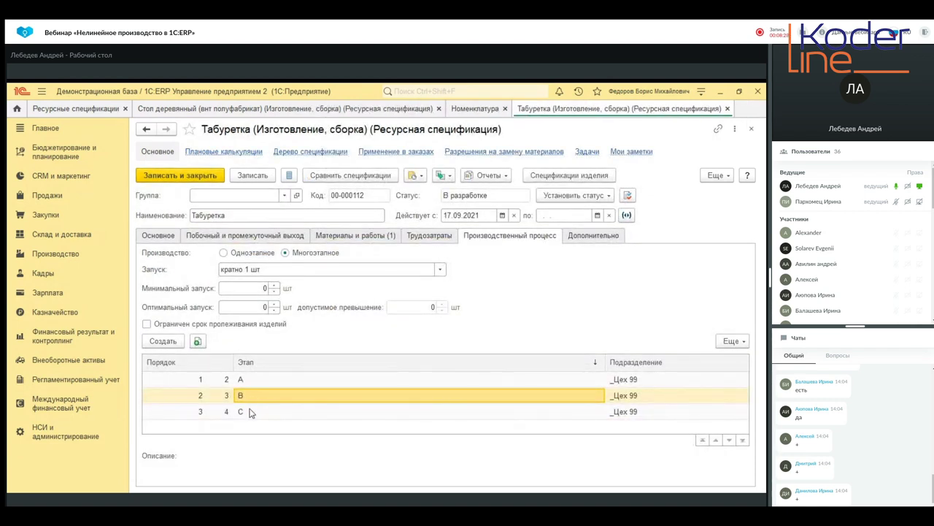
Copy stage "C" as a new production stage named "D" and save it
right_click(249, 413)
left_click(265, 398)
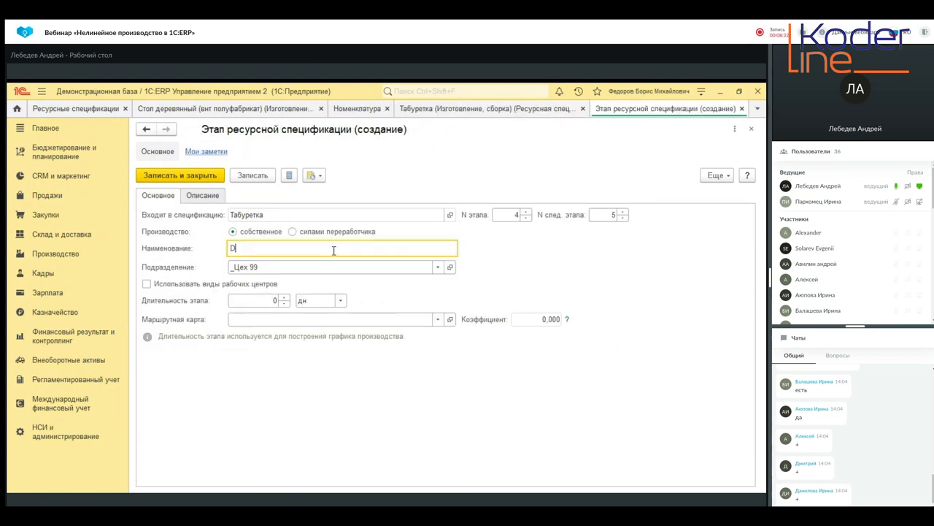
type("D")
left_click(173, 176)
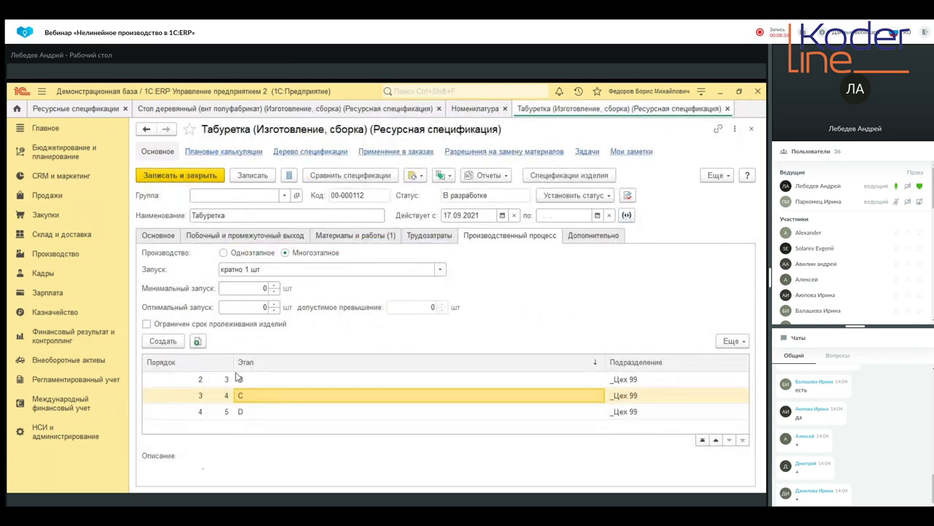
Copy stage "D" as a new production stage named "E" and save it
right_click(234, 415)
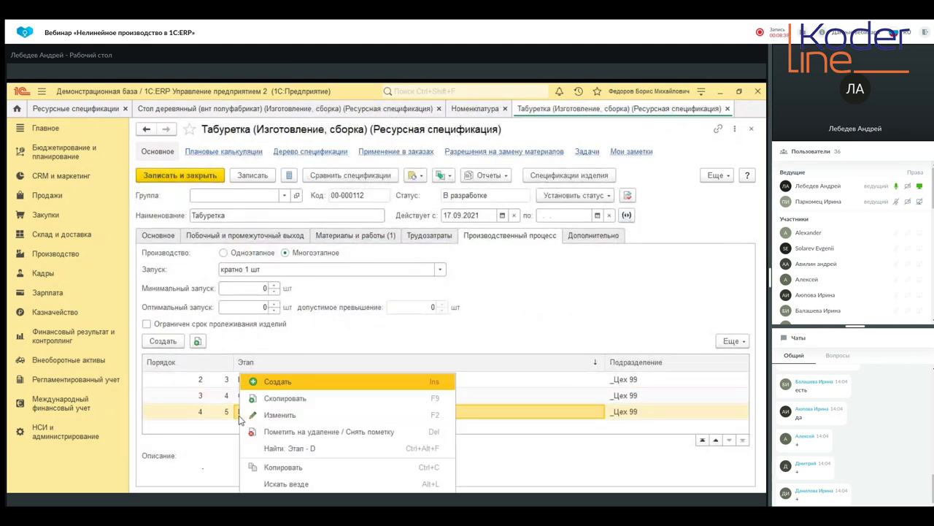
left_click(270, 398)
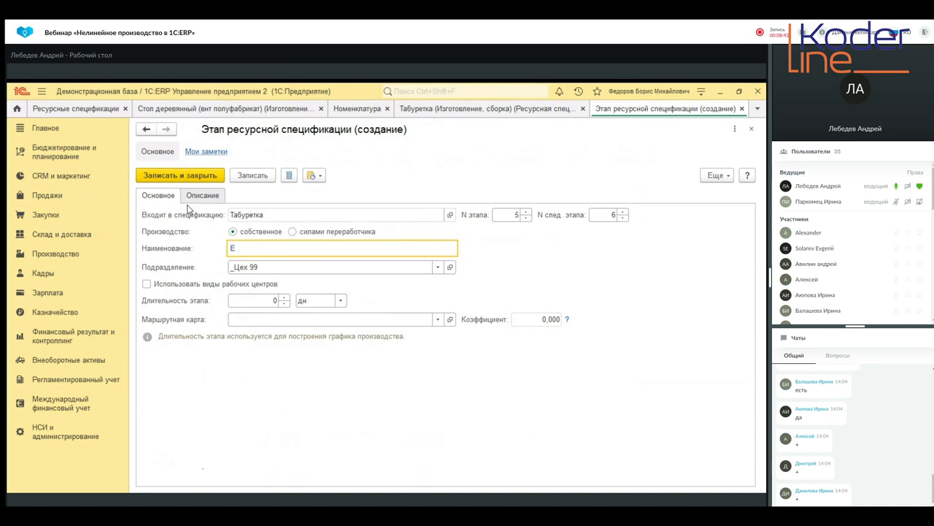
left_click(171, 175)
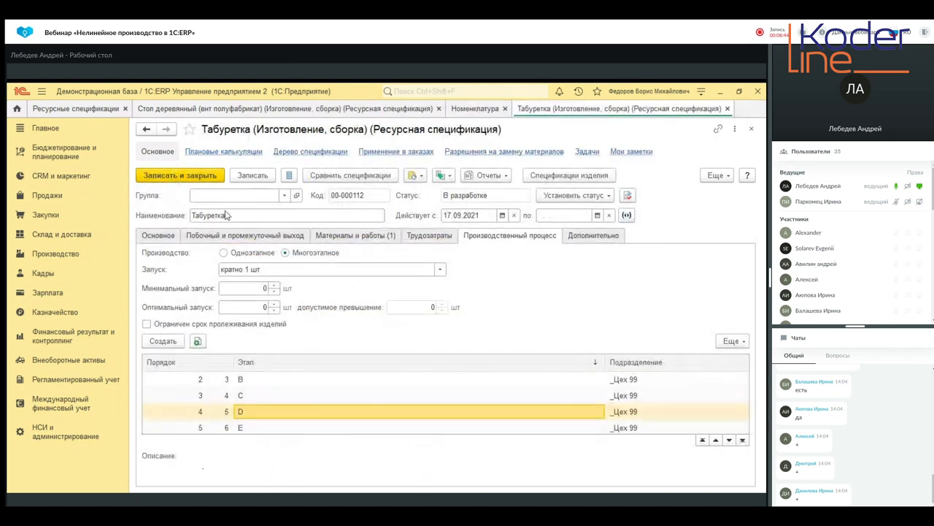
Copy stage "E" as a final stage named "F" with next stage number 0 and save it
left_click(256, 414)
right_click(256, 413)
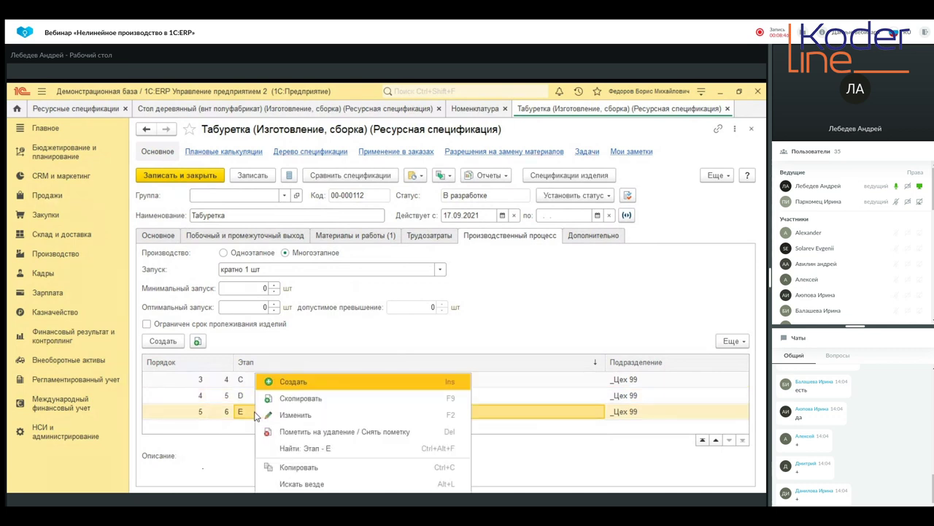
left_click(274, 397)
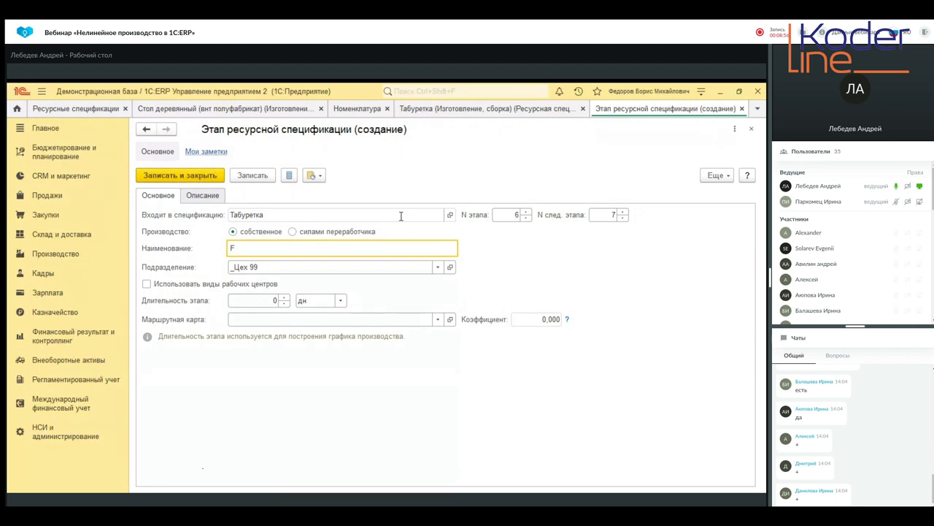
left_click(610, 215)
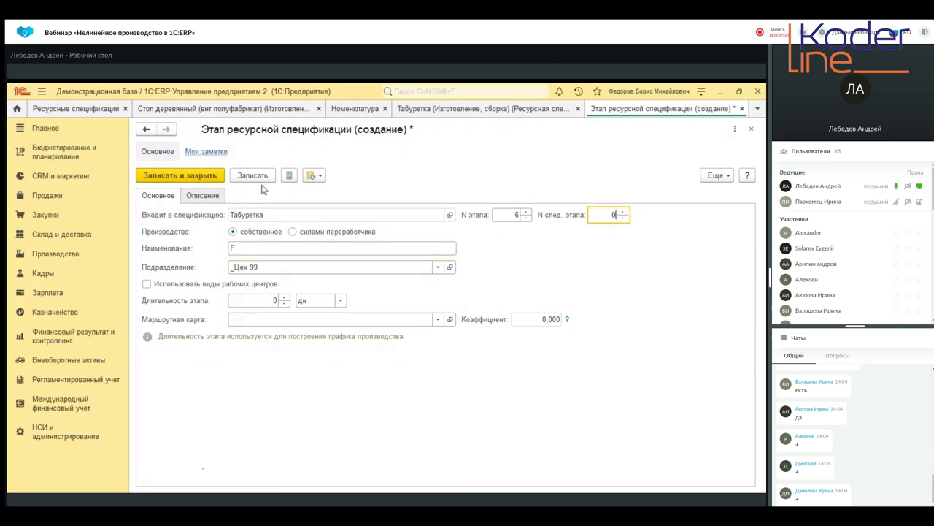
left_click(176, 180)
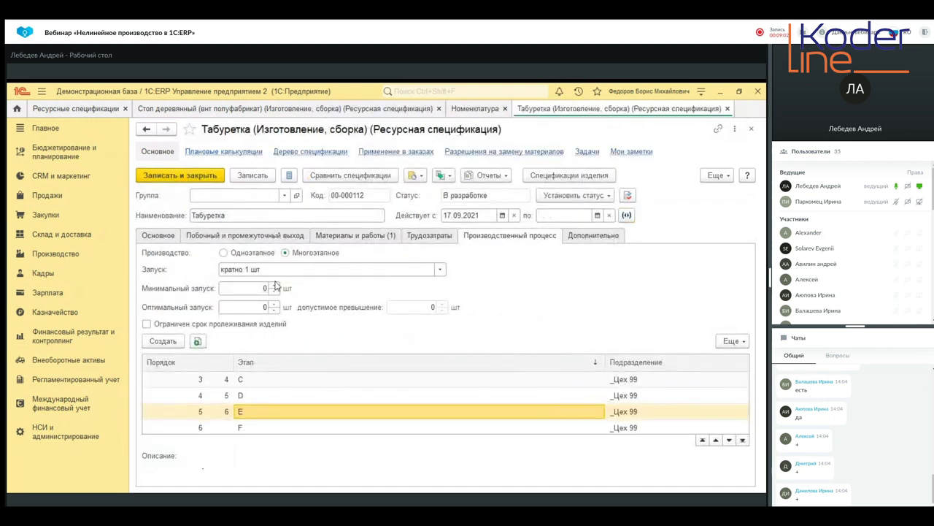
Review the stage list, set the "Табуретка" specification's status to "Действует", and save and close it
scroll(319, 369, "down", 1)
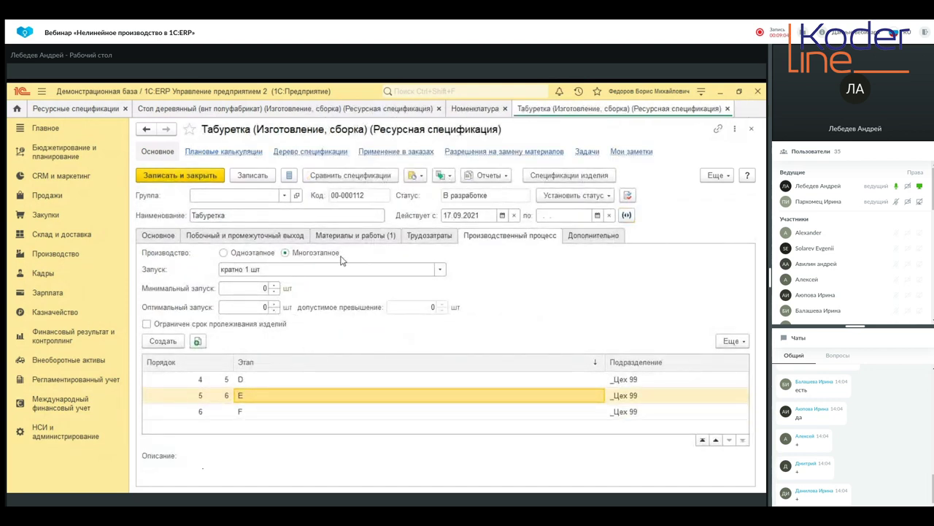
scroll(373, 408, "up", 2)
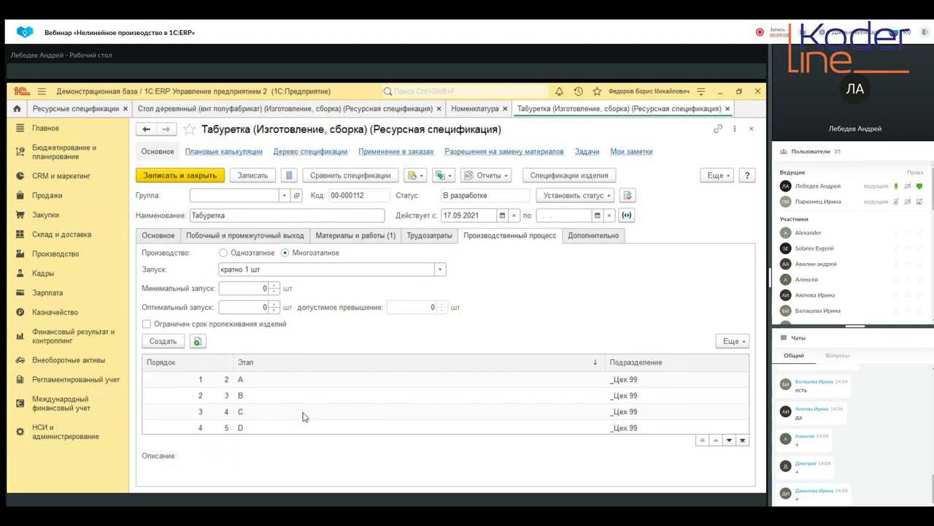
left_click(577, 195)
left_click(590, 221)
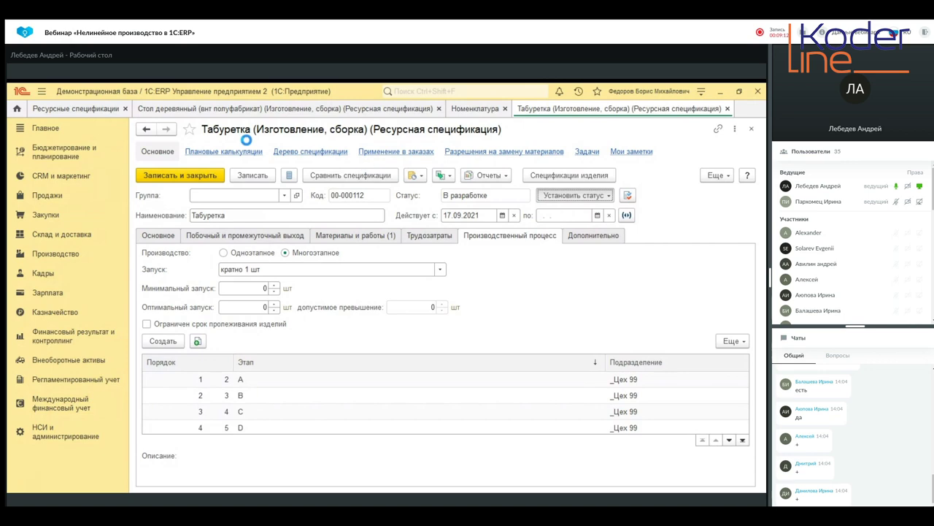
left_click(205, 179)
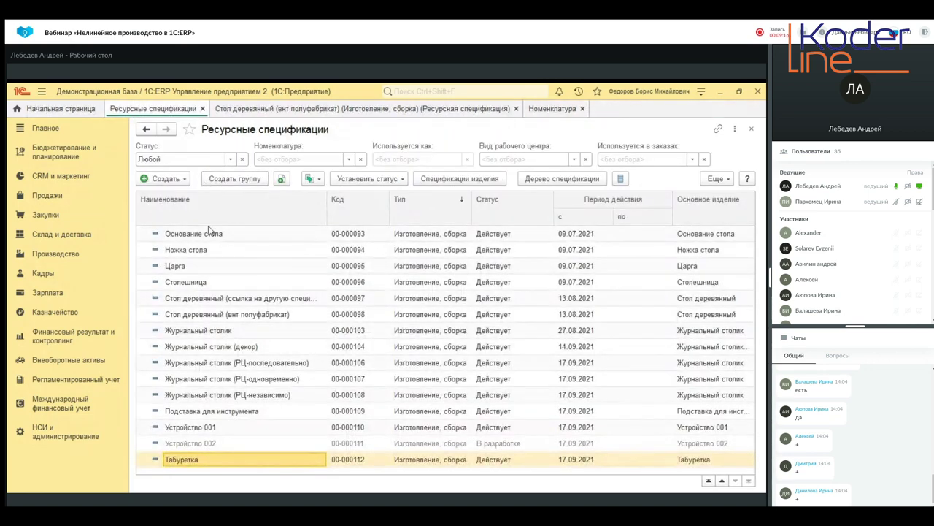
Create a new production order with "_Цех 99" as the dispatching department and select its organization
left_click(60, 257)
left_click(208, 420)
left_click(181, 179)
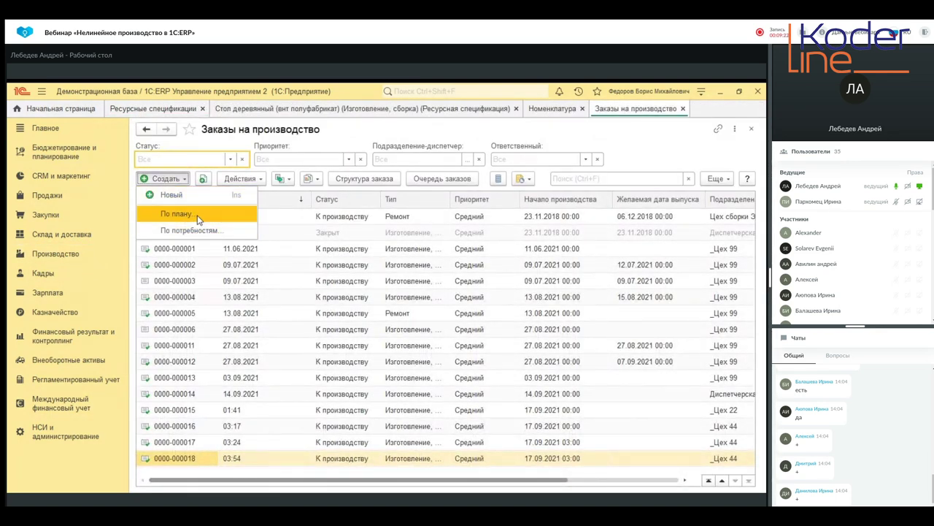
left_click(190, 193)
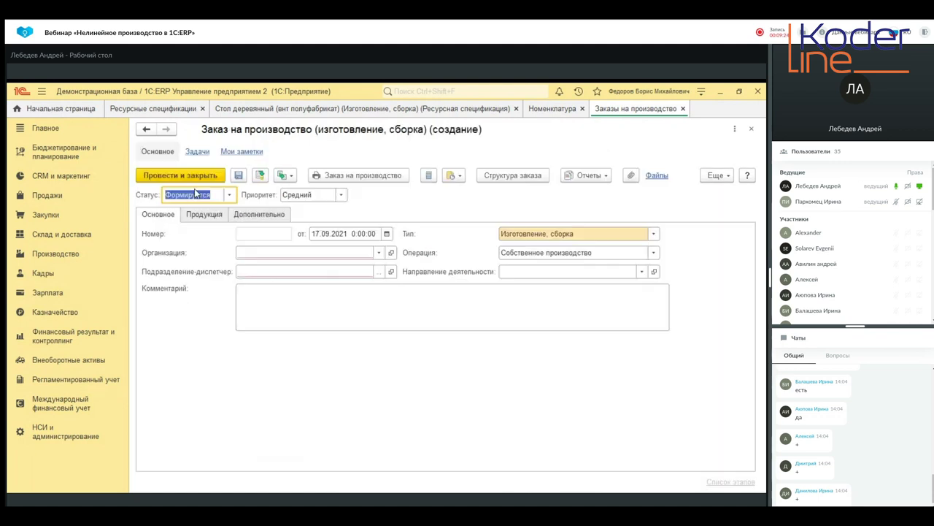
left_click(314, 272)
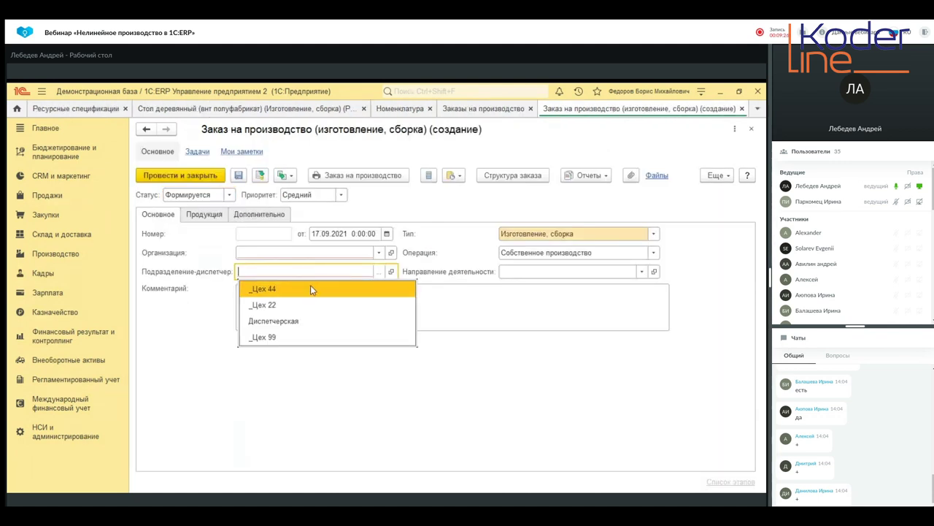
left_click(299, 335)
left_click(286, 252)
left_click(292, 271)
Add "Табуретка" to the order's products with a quantity of 10 шт
left_click(205, 215)
left_click(164, 234)
left_click(329, 288)
left_click(583, 275)
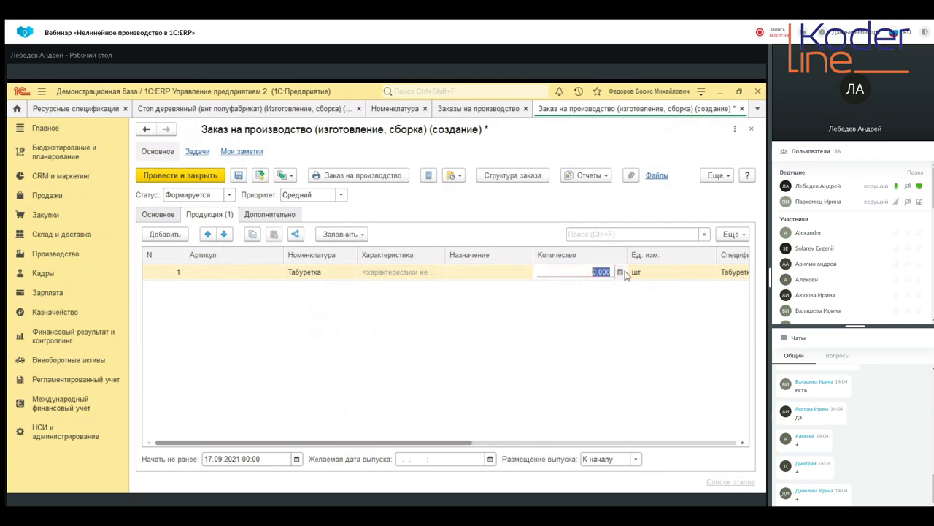
type("1")
key("Return")
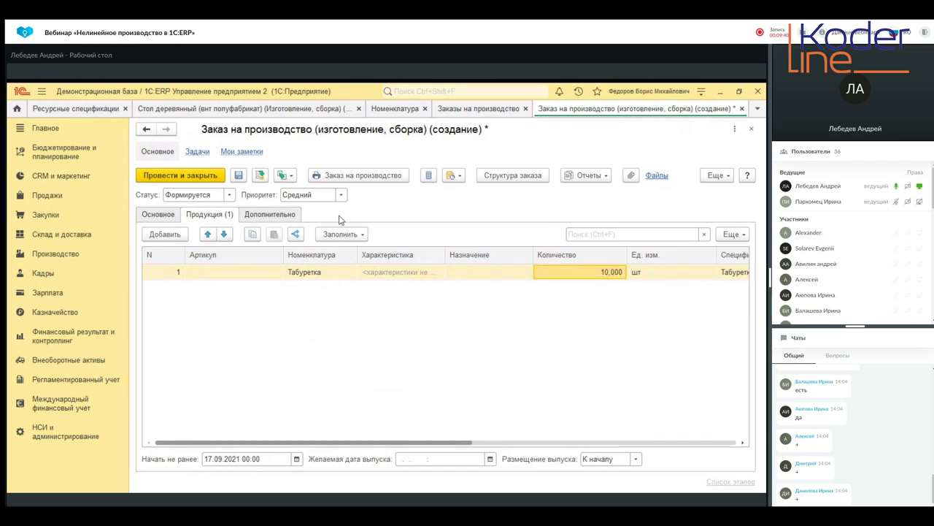
Set the production order's status to "К производству" and try to post and close it
left_click(219, 195)
left_click(229, 196)
left_click(221, 222)
left_click(198, 175)
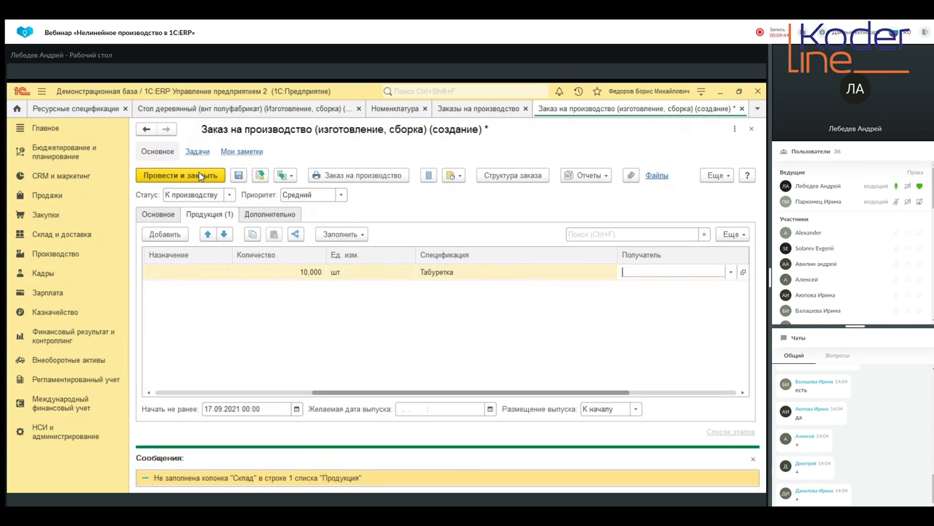
Select a recipient for the "Табуретка" product row, and post and close the production order
left_click(731, 271)
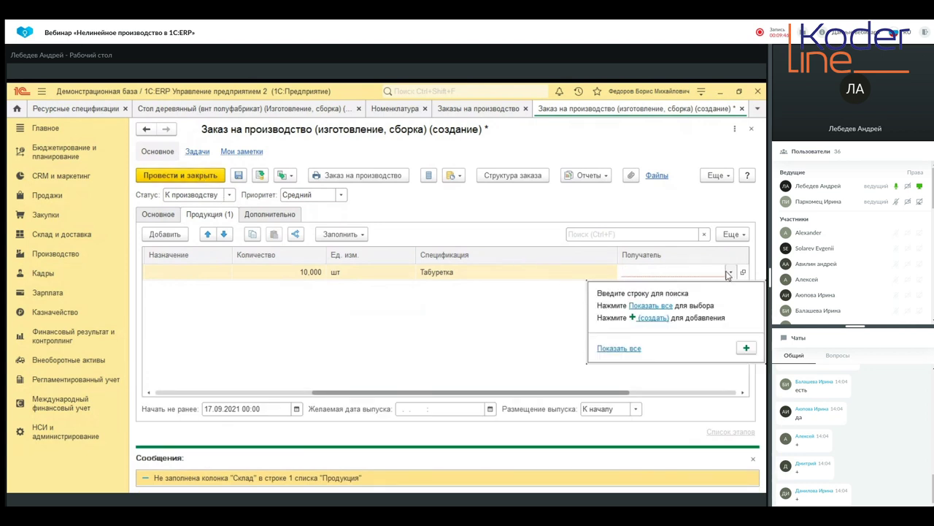
left_click(663, 305)
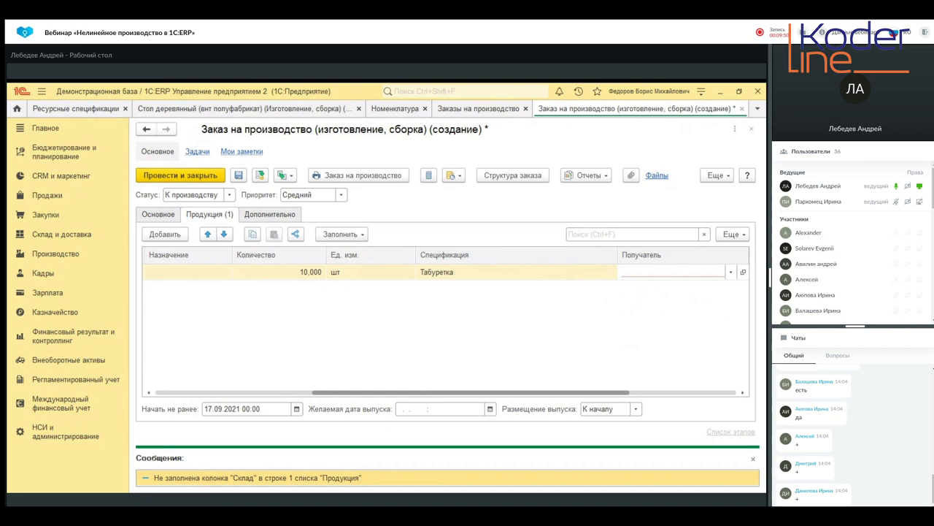
left_click(184, 175)
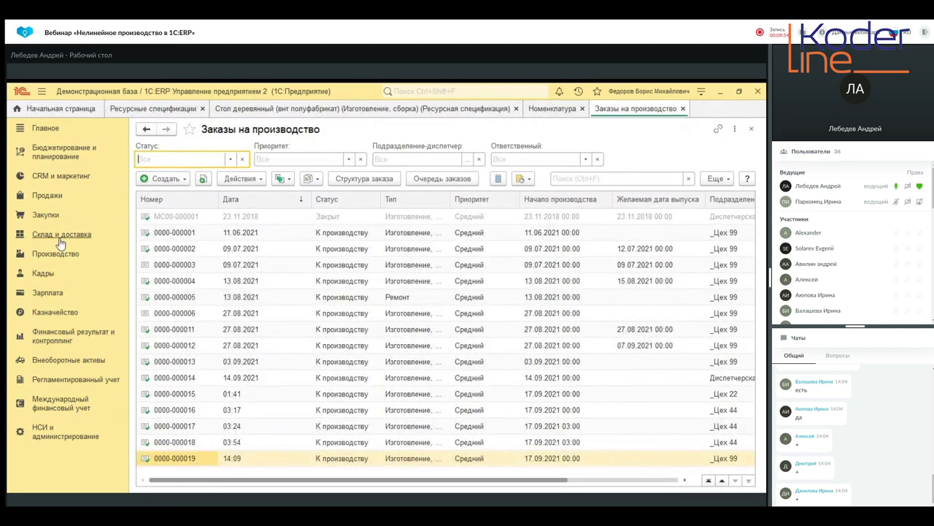
Open the production order queue management and filter it by the "_Цех 99" dispatching department
left_click(60, 237)
left_click(55, 253)
left_click(210, 390)
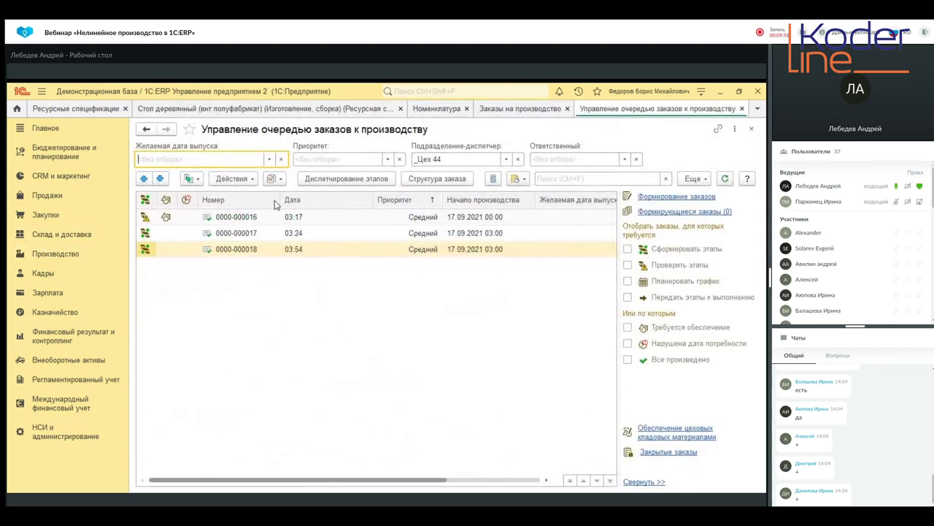
left_click(506, 158)
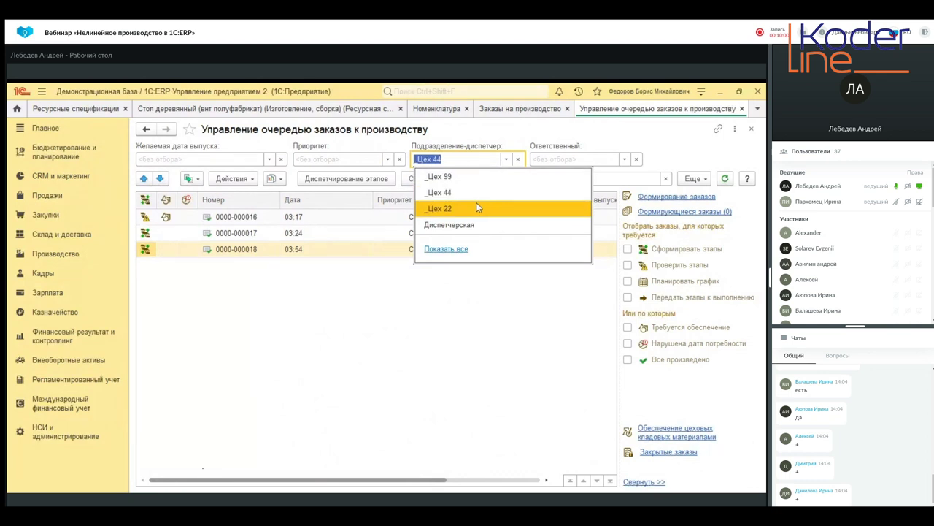
left_click(467, 177)
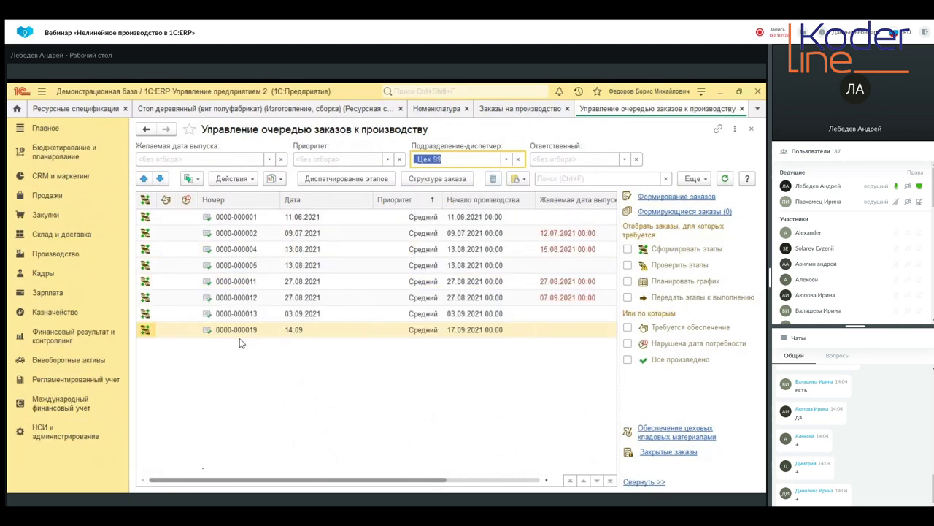
Generate the production stages for the newest order in the queue and open its stage dispatching
left_click(246, 335)
right_click(249, 334)
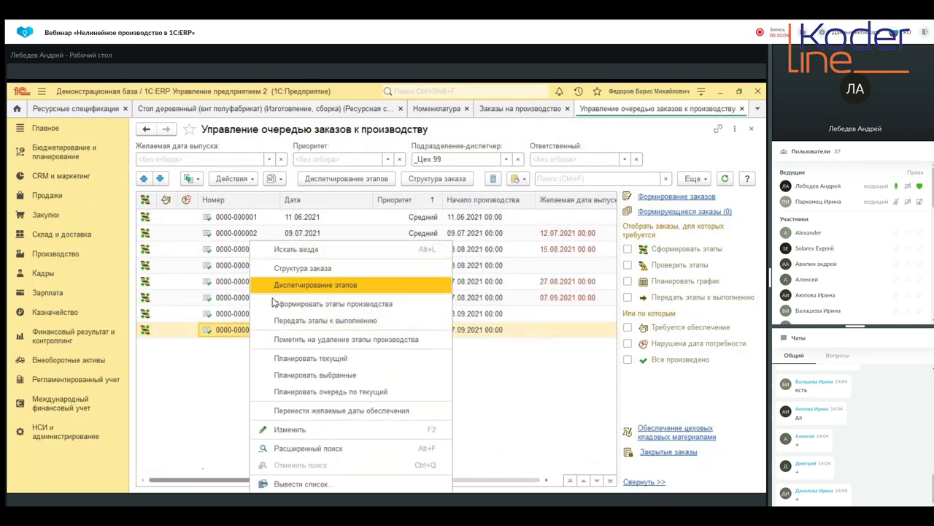
left_click(325, 302)
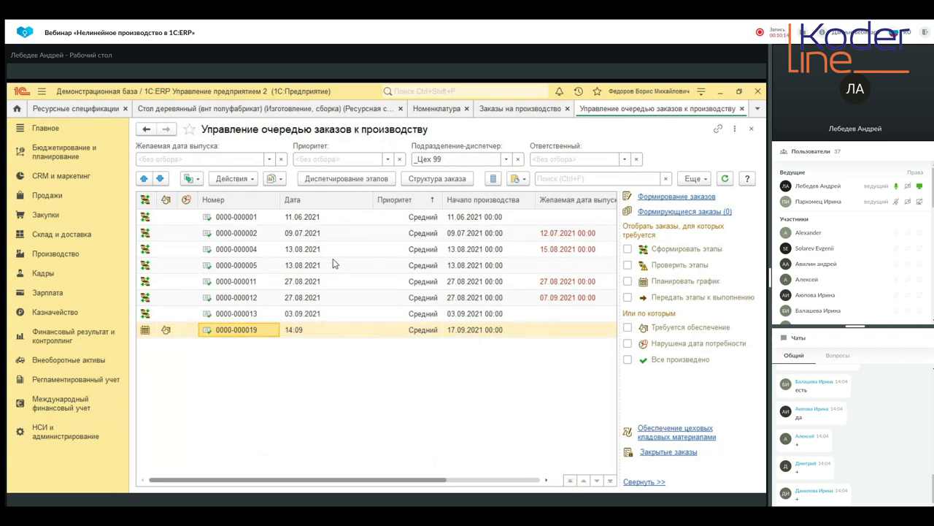
left_click(346, 181)
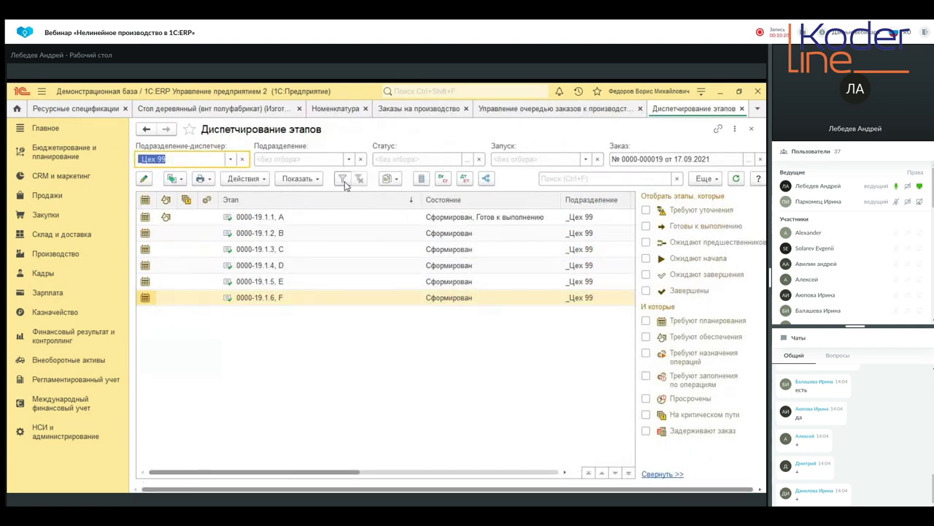
Open schedule planning for the whole order from the stage dispatching list and calculate its production schedule
left_click(314, 218)
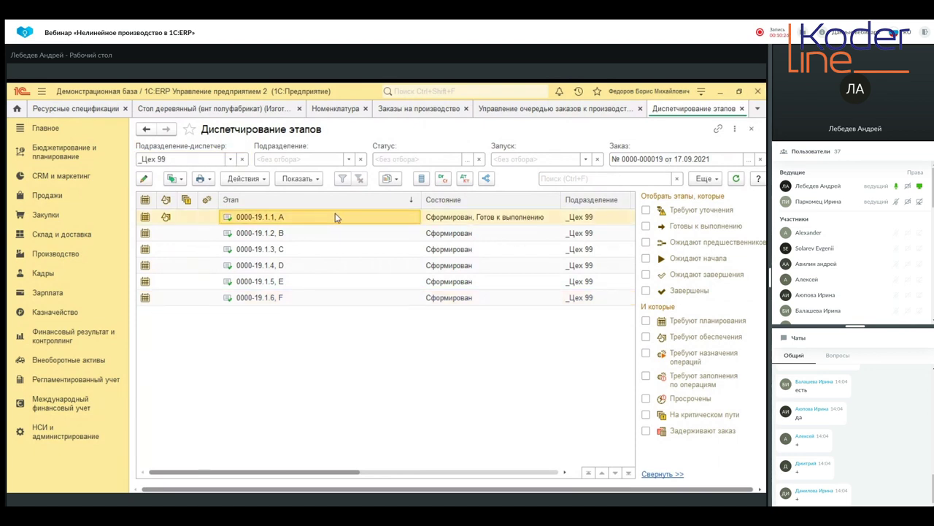
left_click(267, 235)
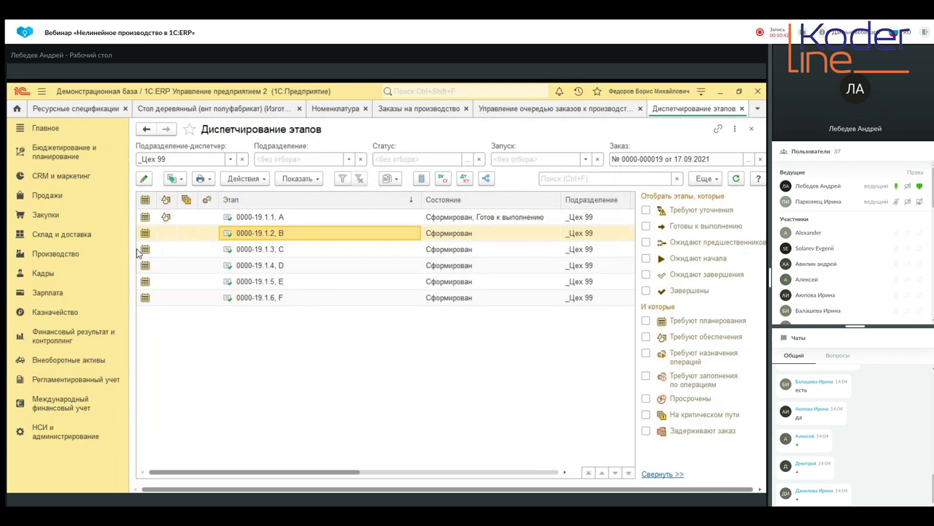
left_click(177, 180)
left_click(243, 179)
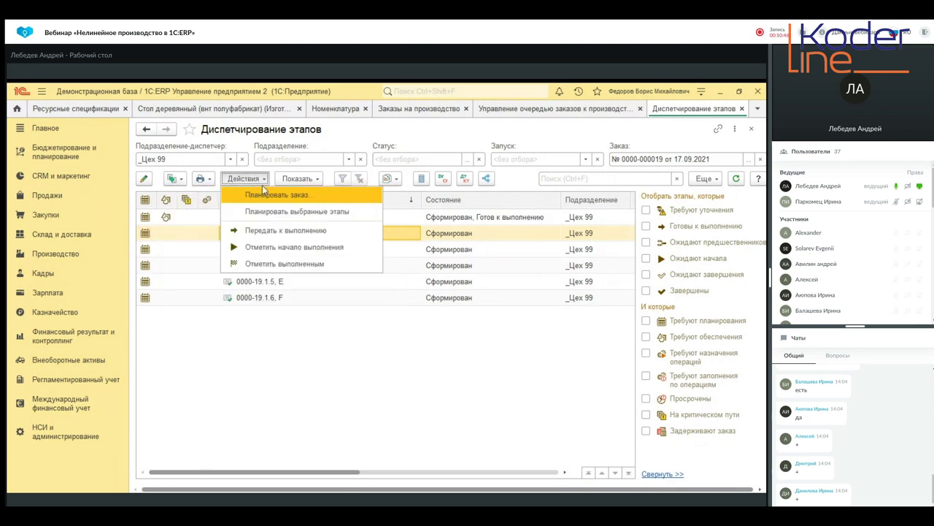
left_click(266, 192)
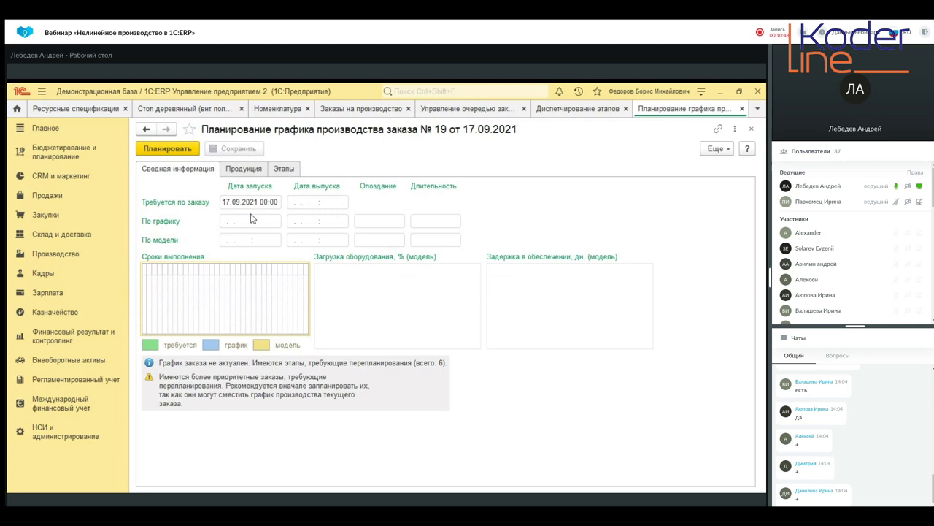
left_click(186, 150)
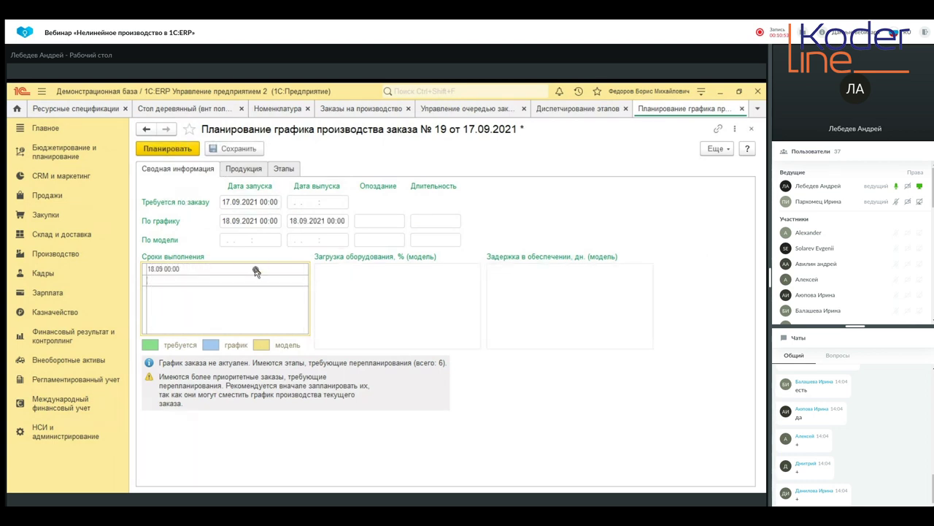
Review the planned stages of the order and examine the Gantt chart of stage A and its adjacent stages
left_click(278, 169)
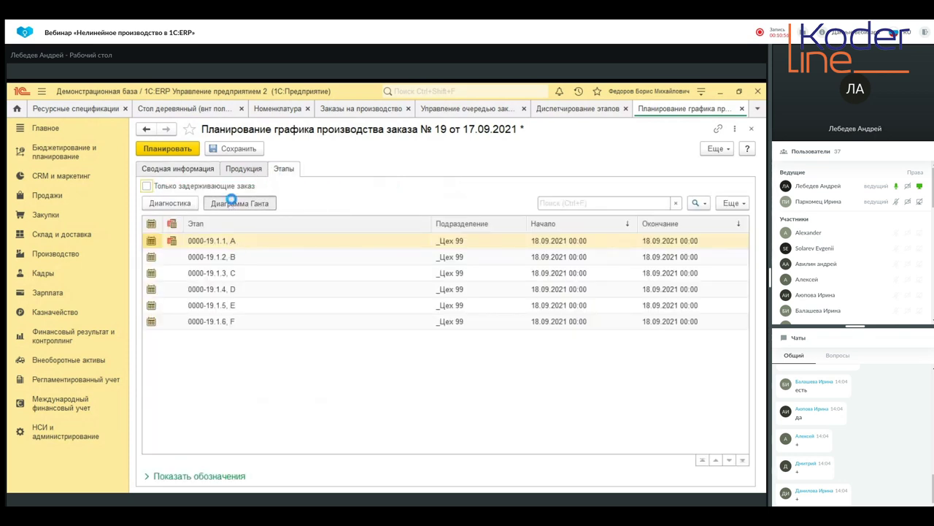
left_click(239, 203)
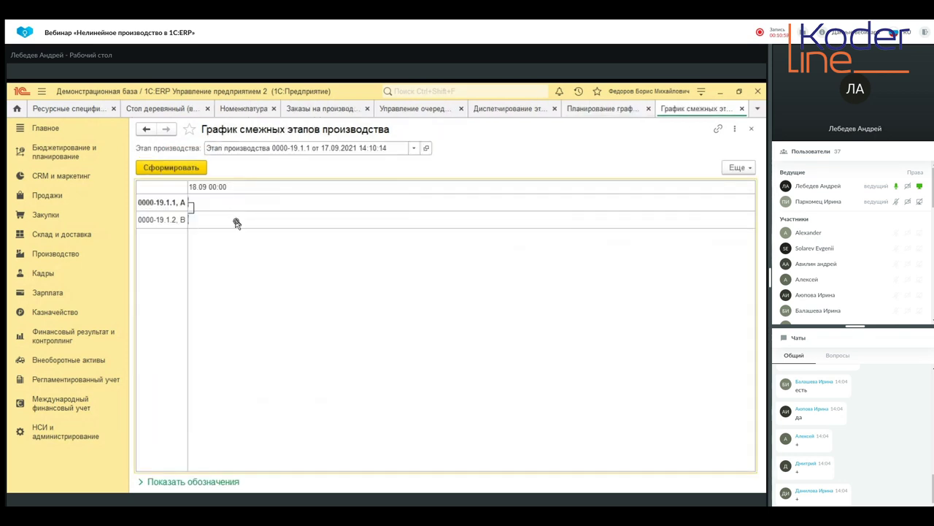
left_click(740, 108)
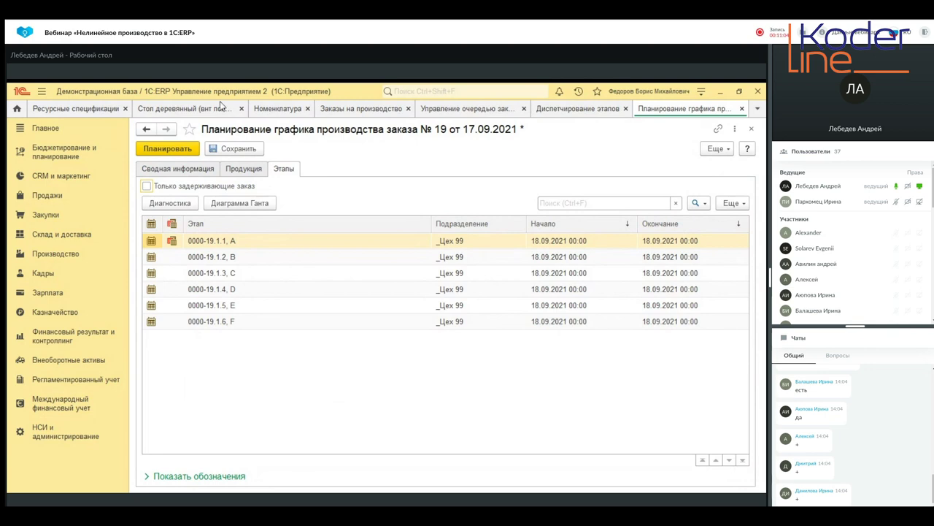
Open the "Табуретка" resource specification and set the duration of stage A to 1 day, saving the stage
left_click(87, 109)
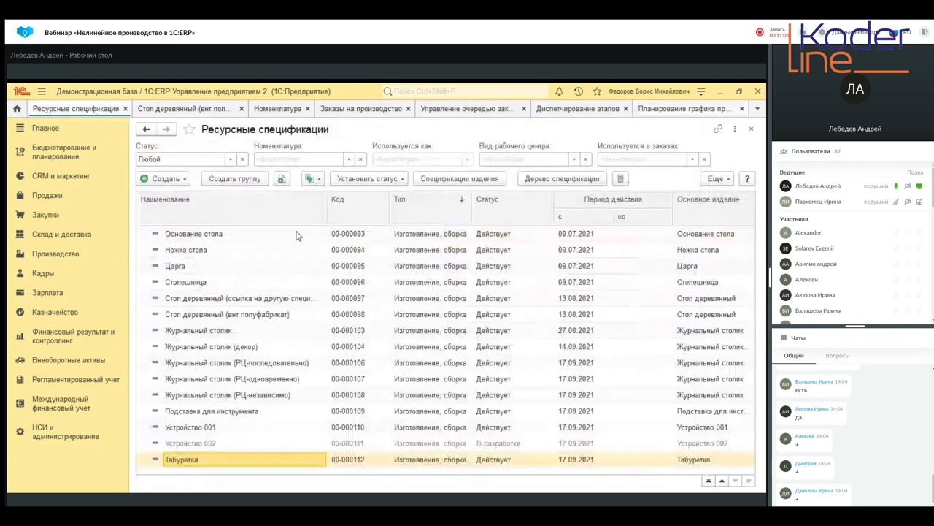
double_click(210, 459)
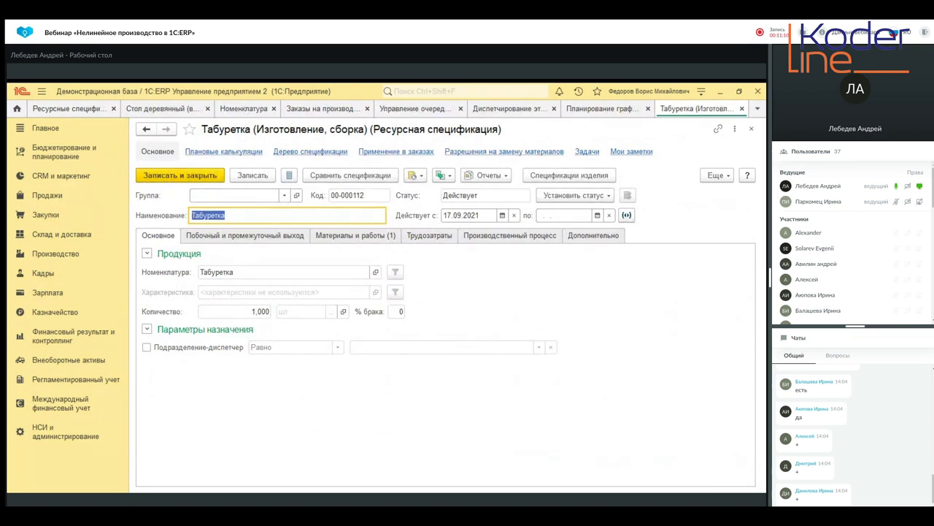
left_click(524, 242)
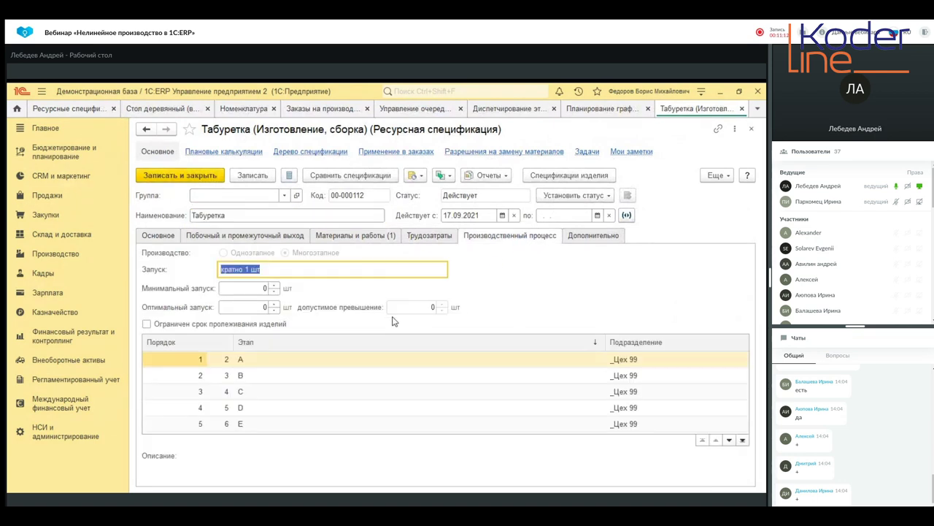
double_click(378, 362)
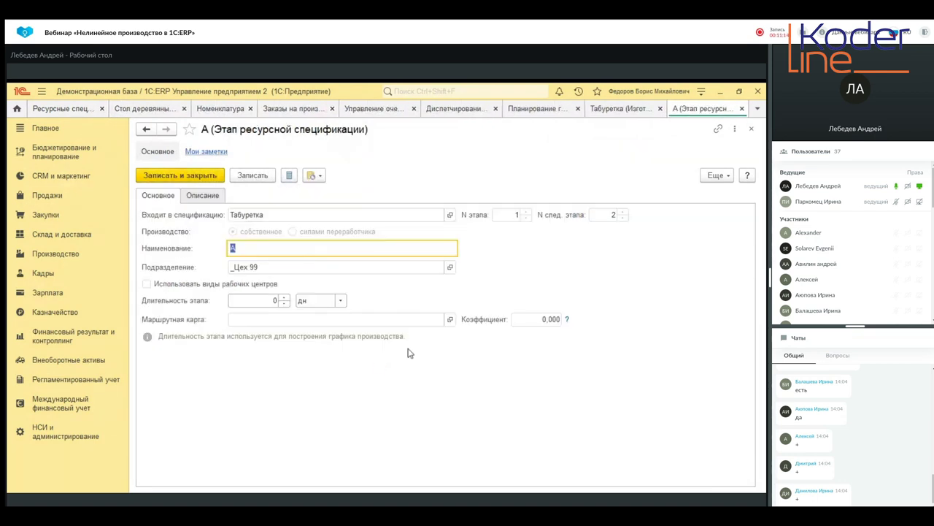
left_click(284, 297)
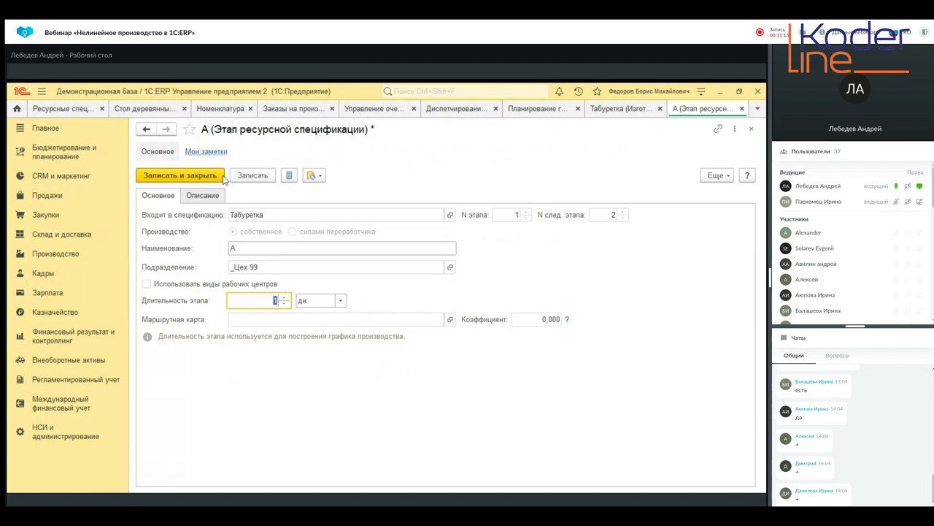
left_click(217, 178)
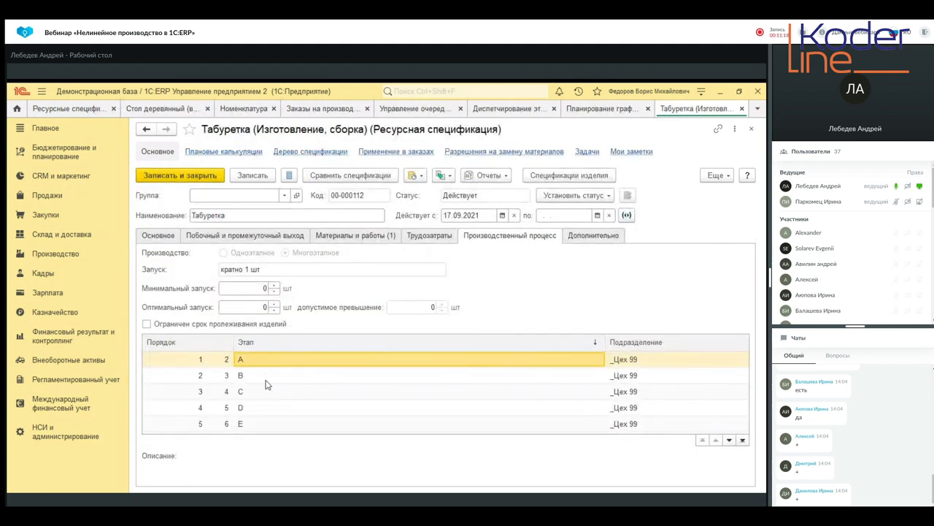
Set the duration of stages B and C to 1 day each, saving both stages
left_click(265, 374)
double_click(264, 374)
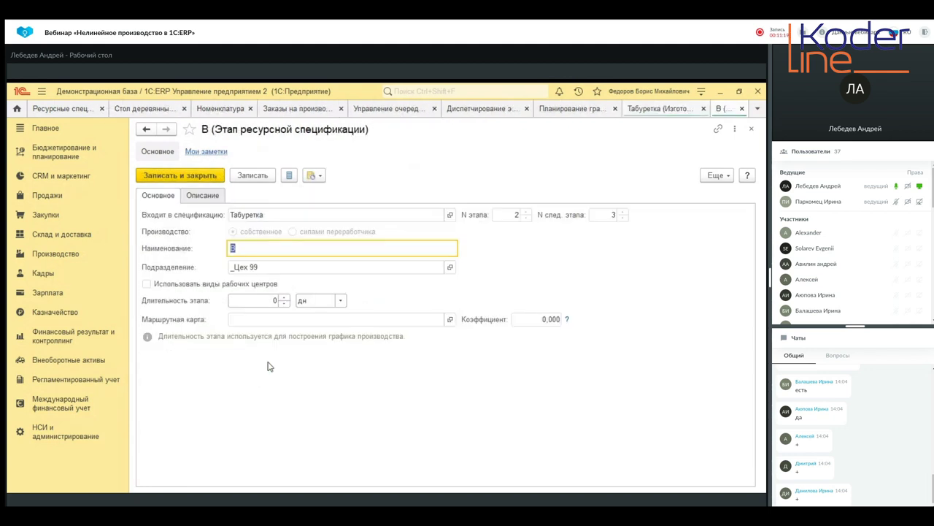
left_click(284, 298)
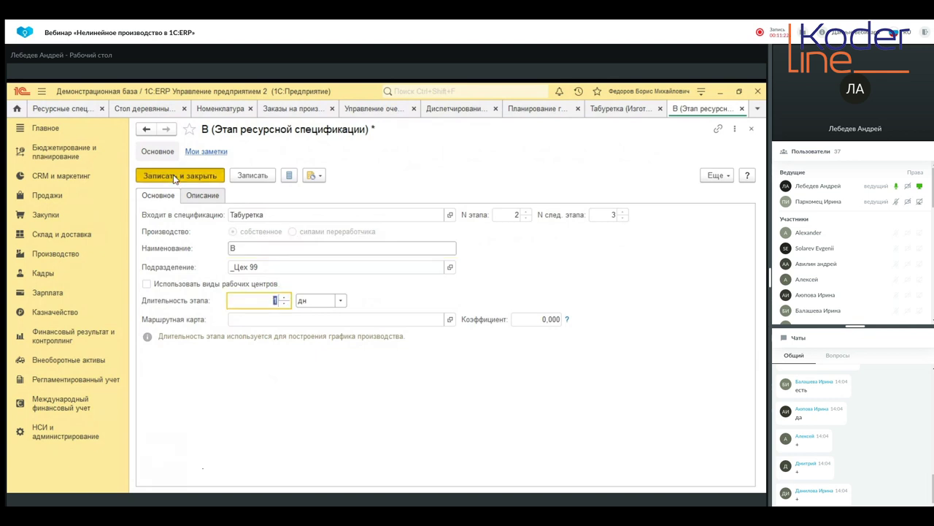
key("ctrl+Return")
double_click(270, 393)
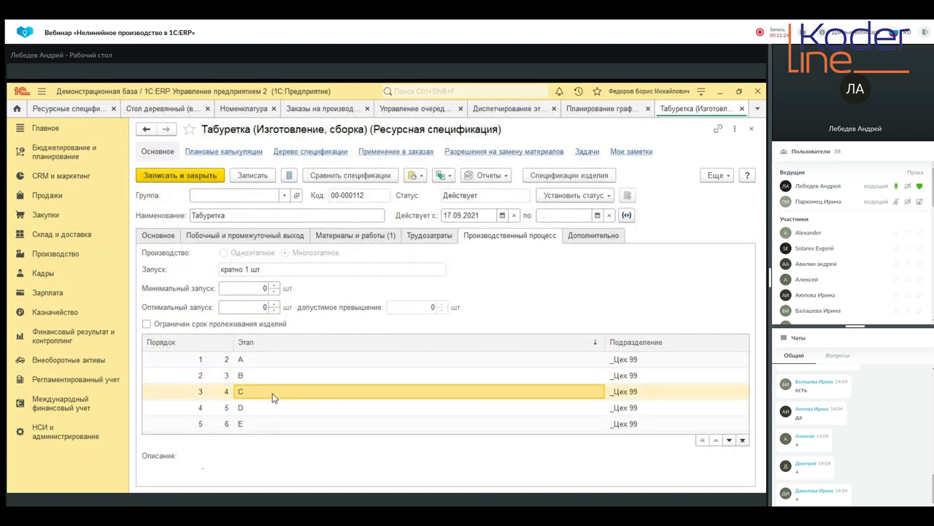
left_click(284, 298)
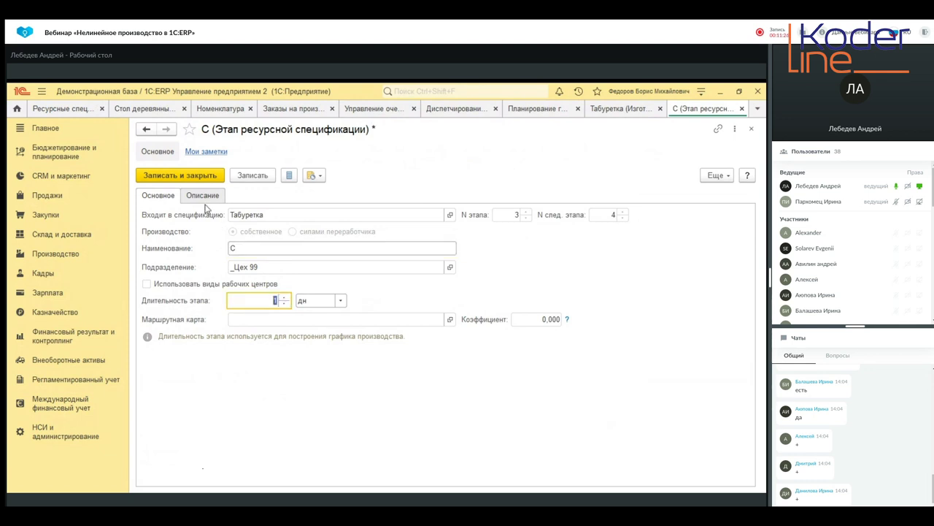
key("ctrl+Return")
Set the duration of stages D and E to 1 day each, saving both stages
double_click(273, 410)
left_click(281, 299)
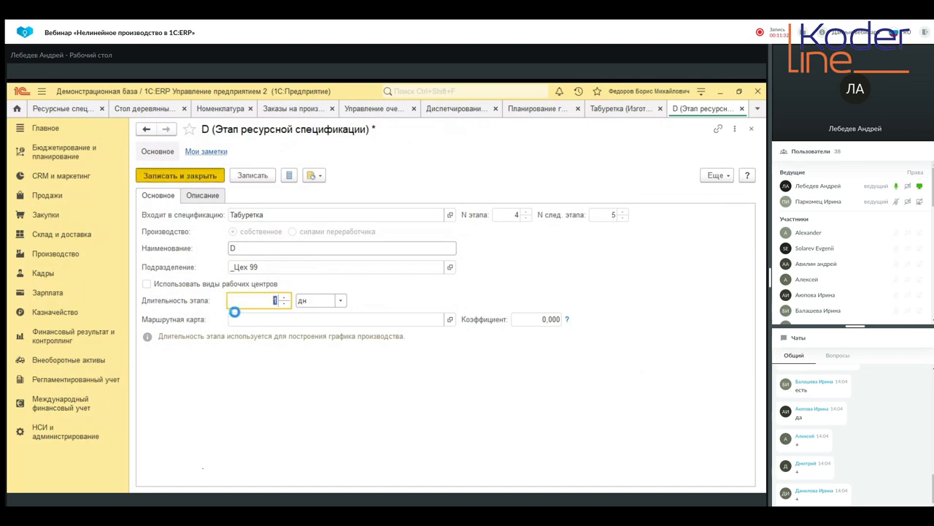
key("ctrl+Return")
left_click(249, 411)
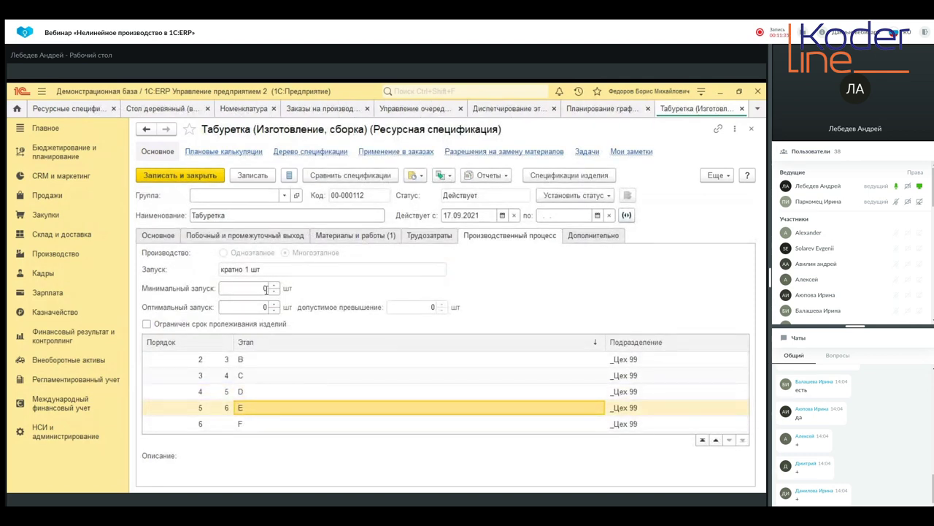
double_click(250, 411)
left_click(284, 296)
left_click(200, 173)
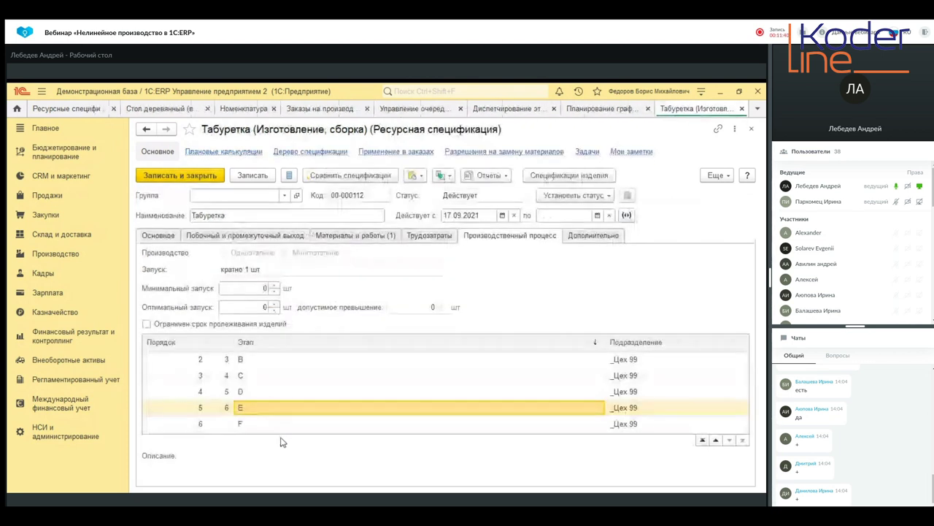
Set the duration of stage F to 1 day, and save and close the "Табуретка" specification
left_click(276, 424)
double_click(276, 425)
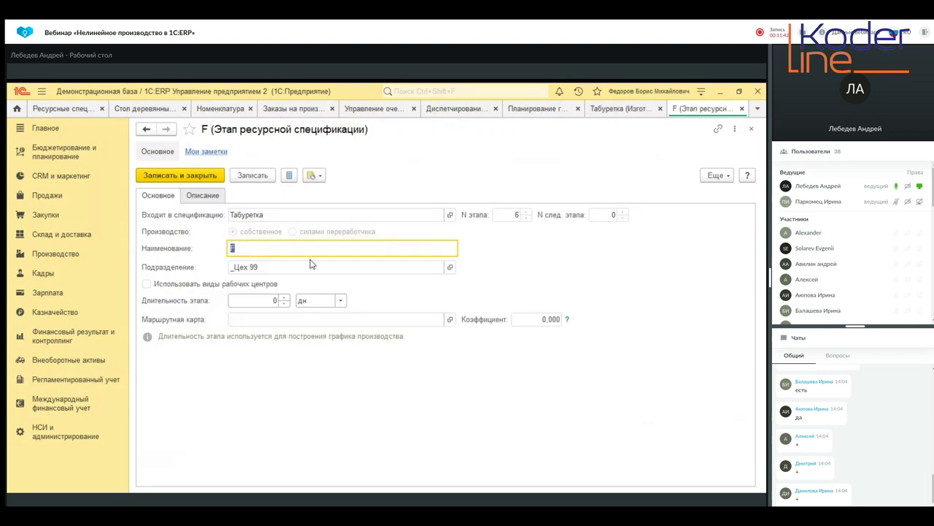
left_click(285, 296)
left_click(211, 175)
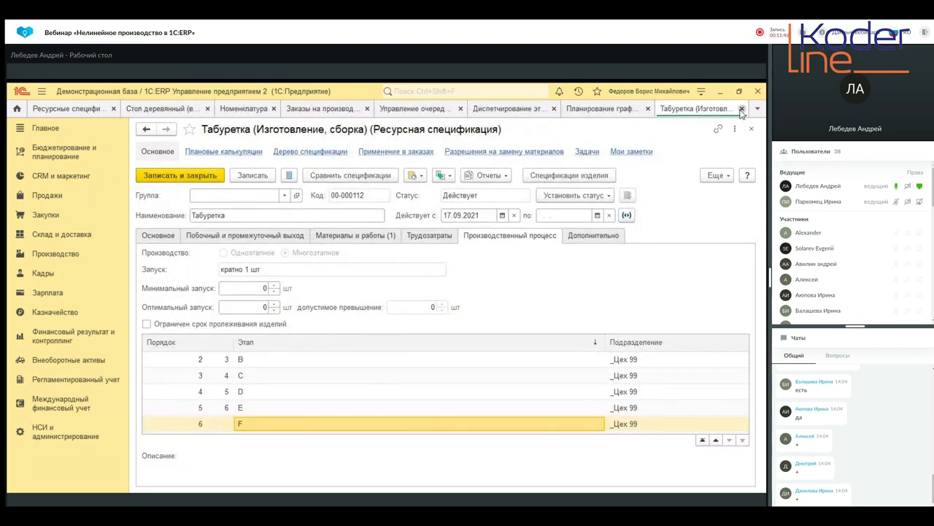
left_click_drag(740, 112, 511, 110)
left_click(193, 175)
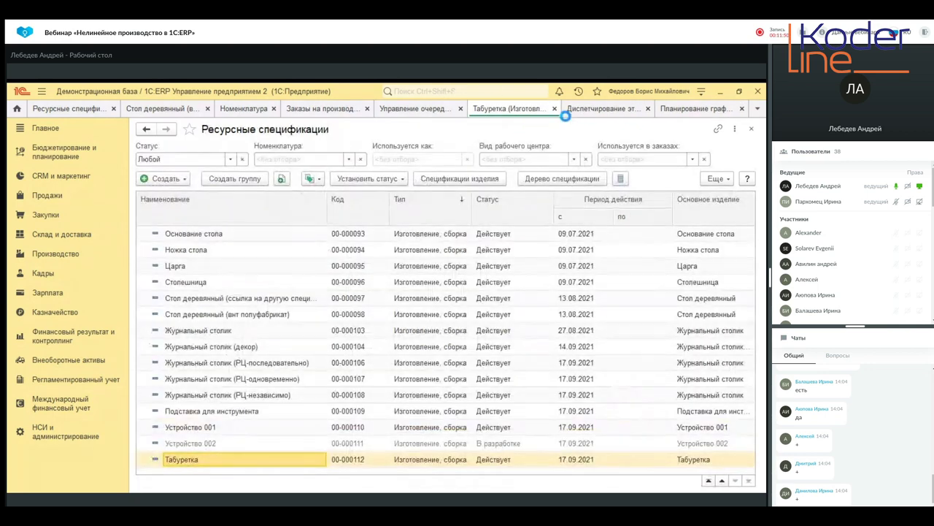
Recalculate the order's production schedule and check its Gantt chart, closing the planning without saving changes
left_click(712, 109)
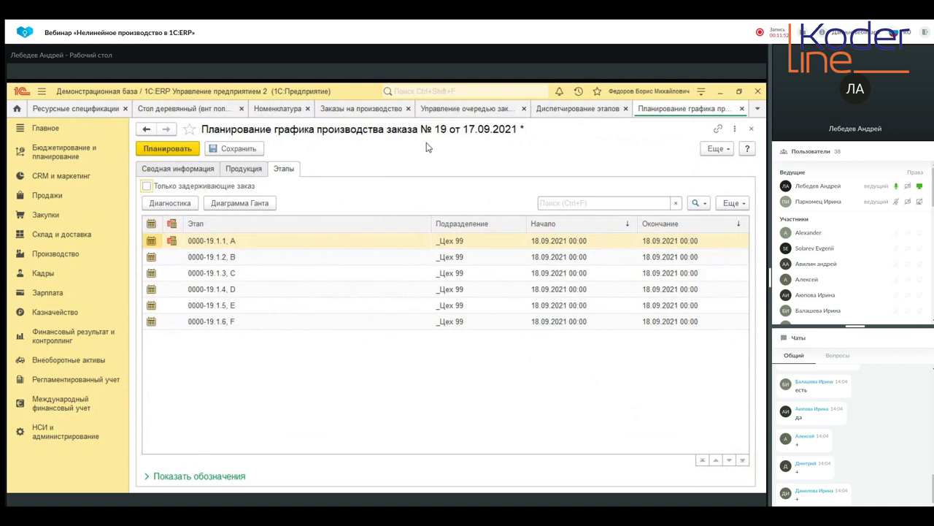
left_click(173, 149)
left_click(237, 208)
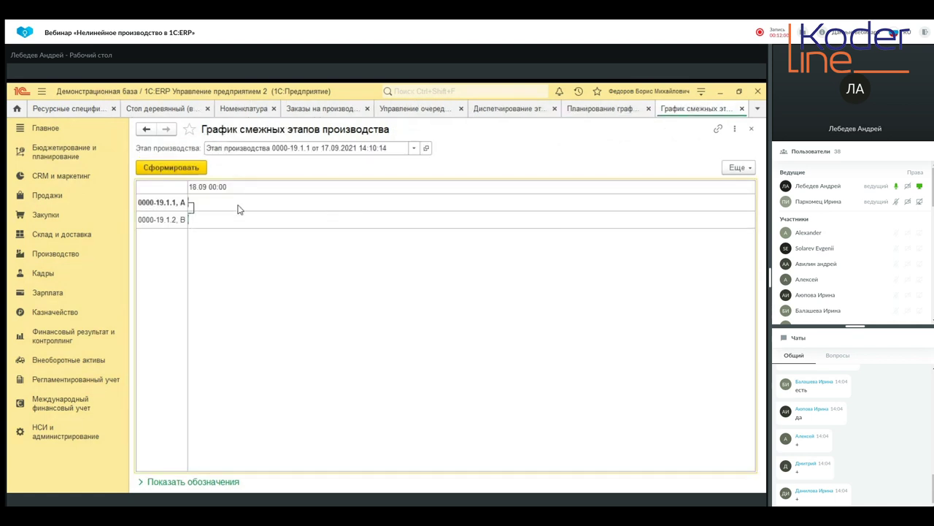
left_click(742, 108)
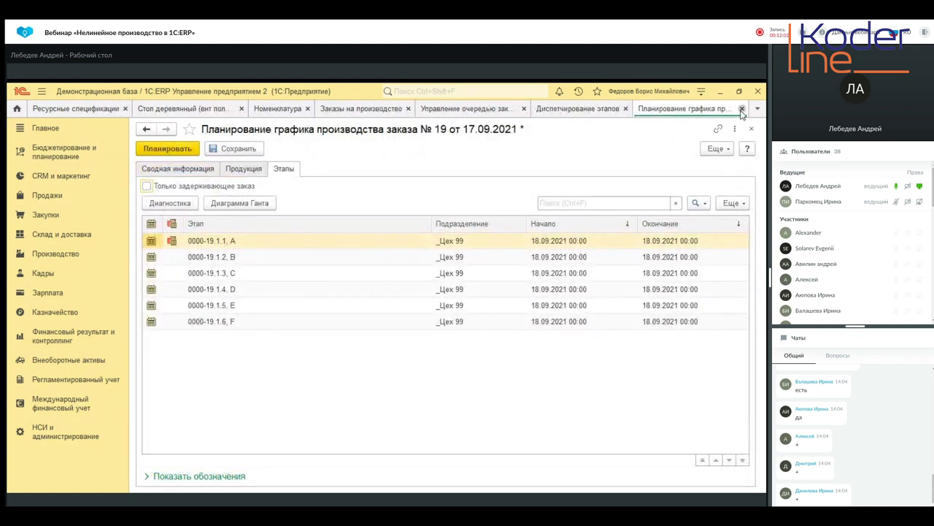
left_click(742, 110)
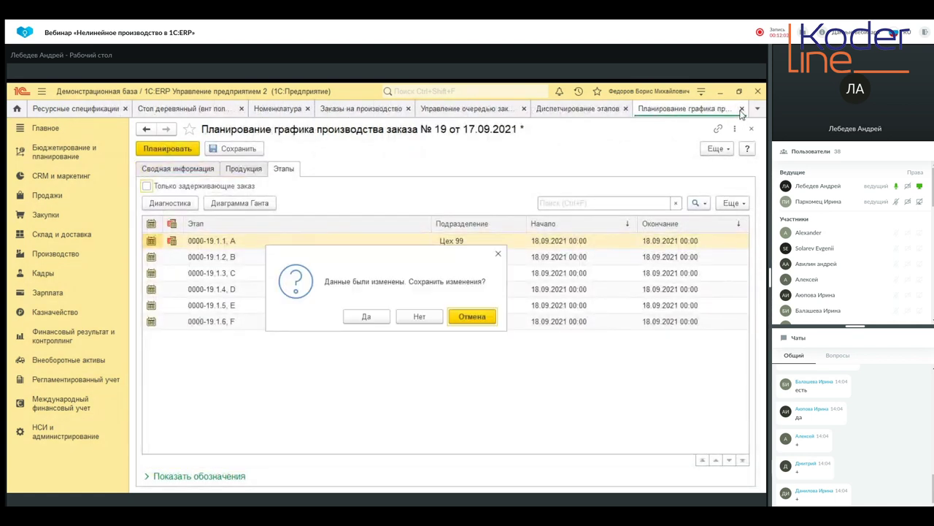
left_click(420, 318)
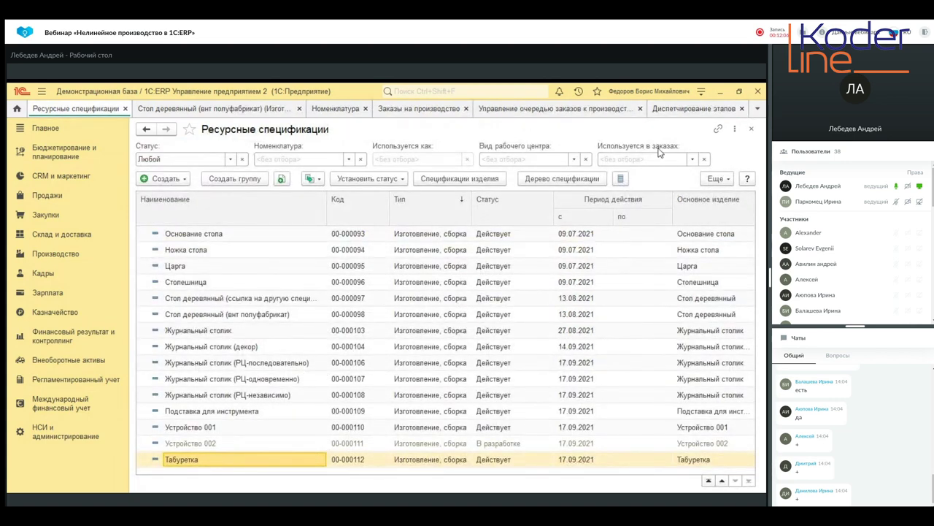
Mark the production stages of the newest order in the production order queue for deletion
left_click(527, 112)
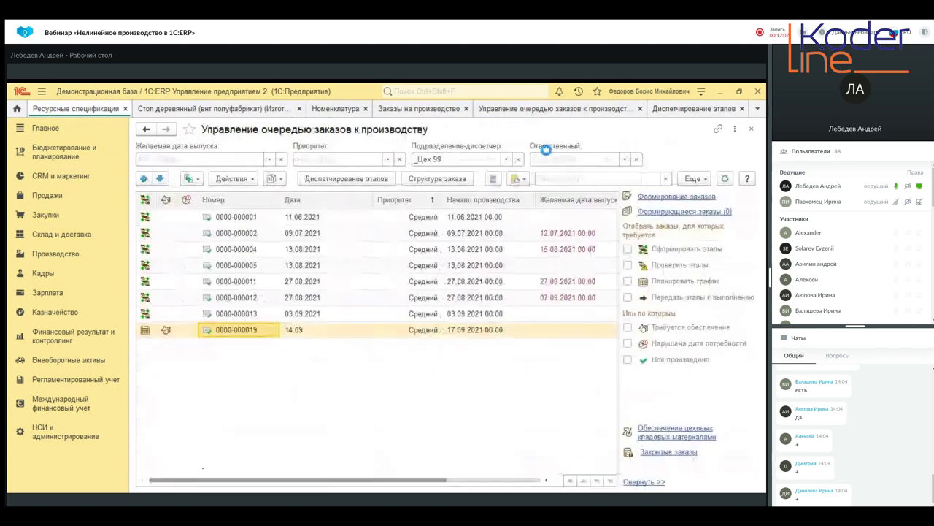
right_click(233, 331)
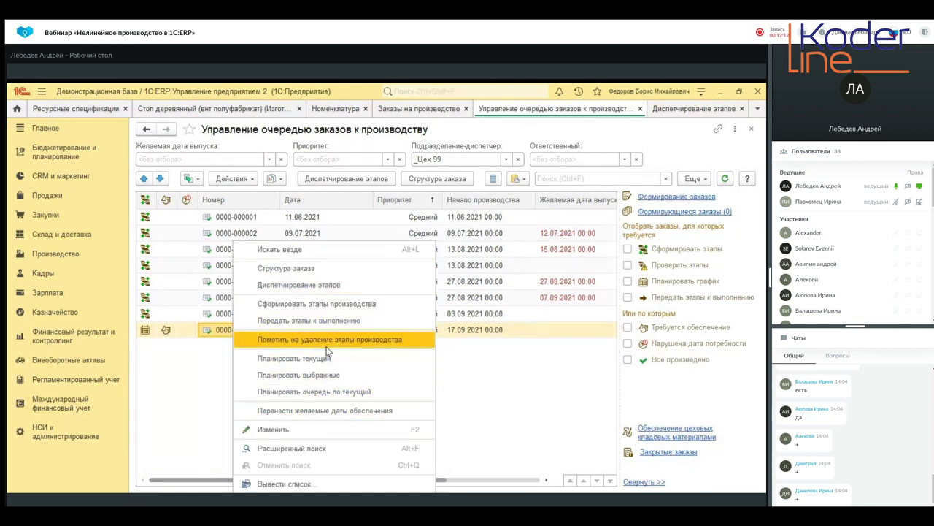
left_click(328, 342)
left_click(464, 315)
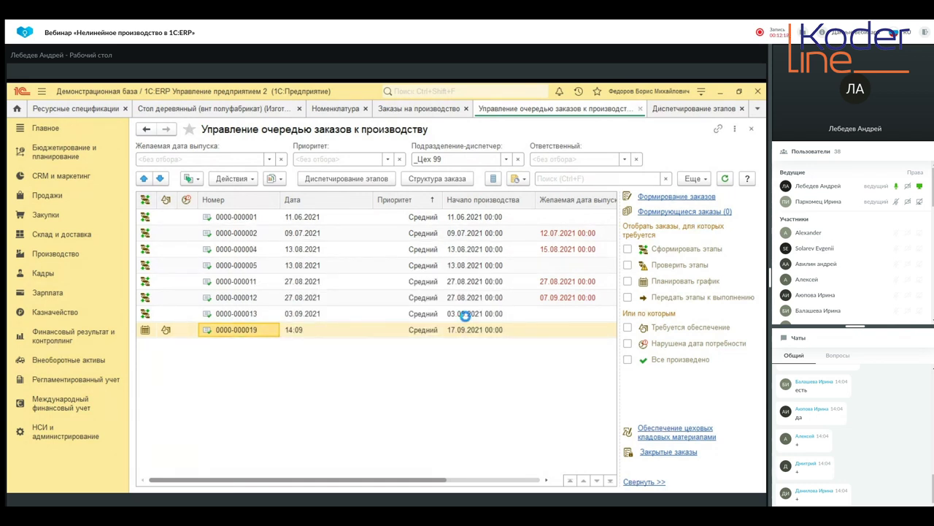
Generate the production stages for the newest order again and open the order document
right_click(261, 334)
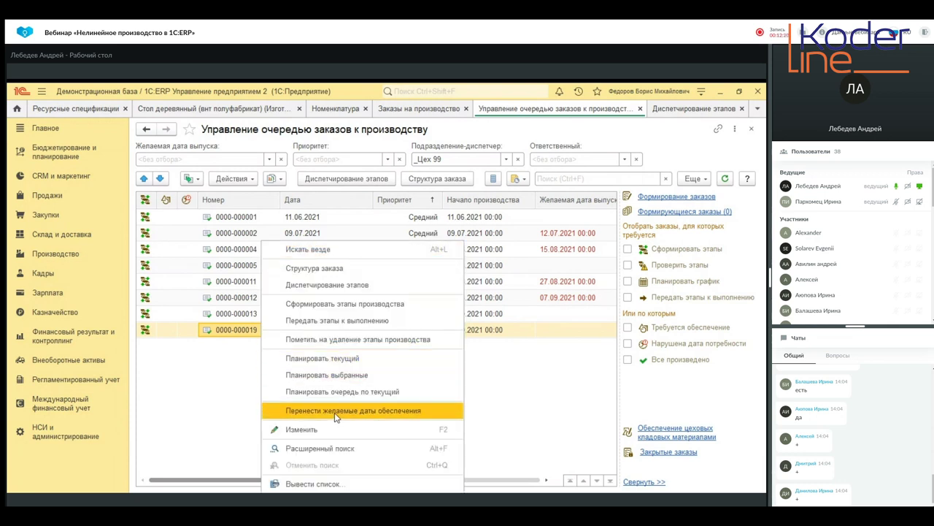
left_click(369, 304)
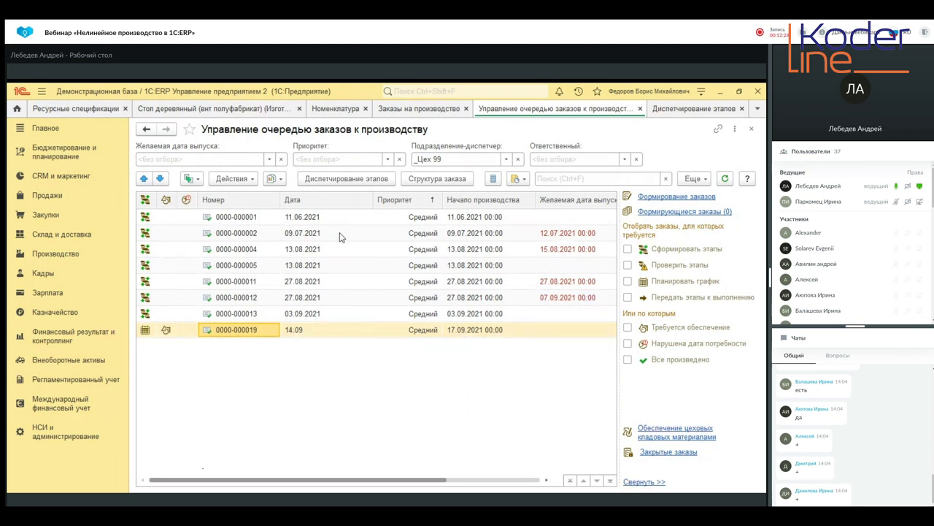
double_click(265, 330)
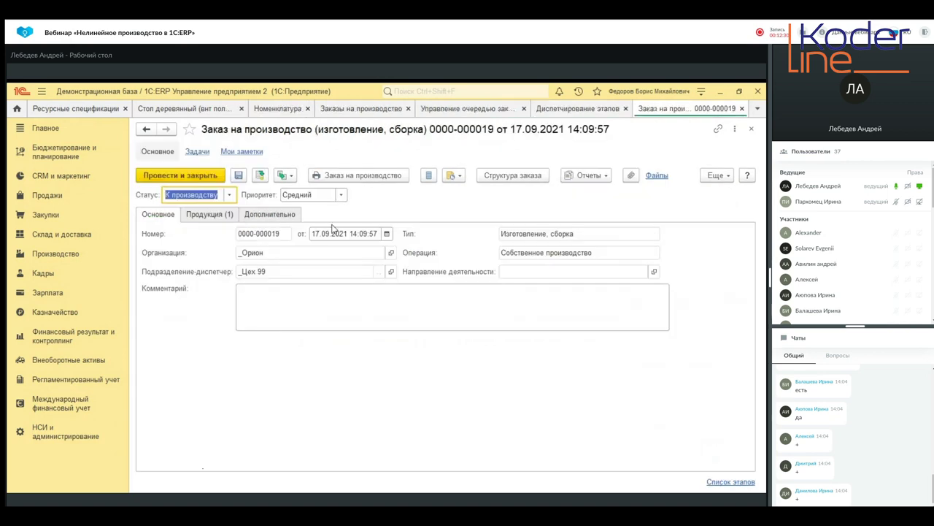
Calculate the order's production schedule from stage dispatching and view the adjacent-stage Gantt chart for stage A
left_click(742, 108)
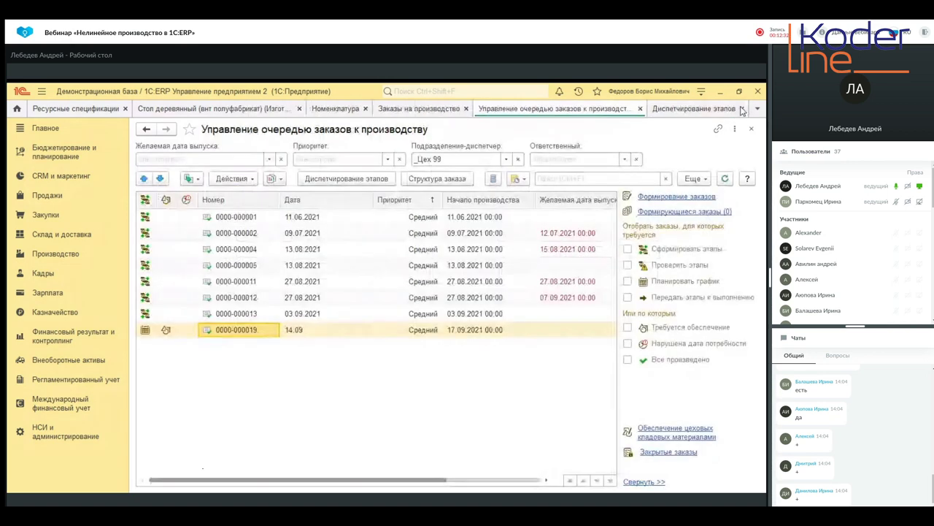
left_click(674, 109)
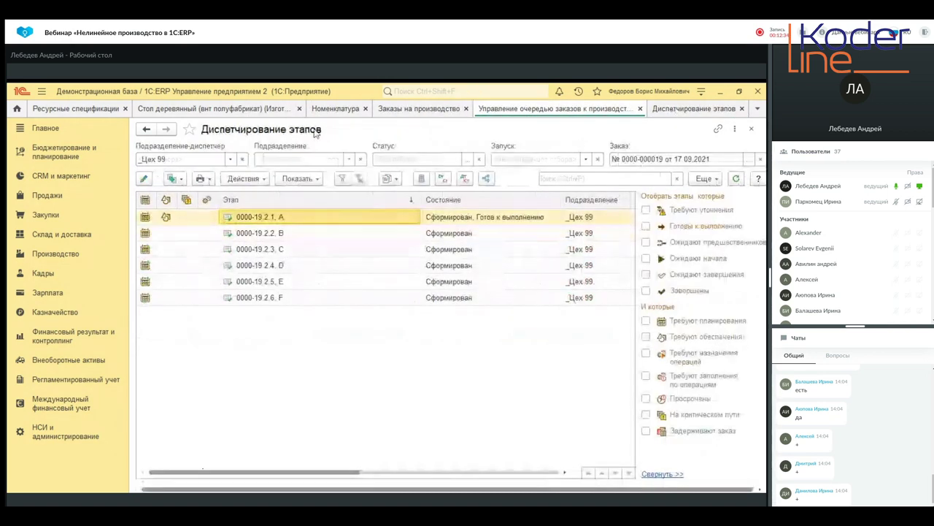
left_click(260, 181)
left_click(261, 192)
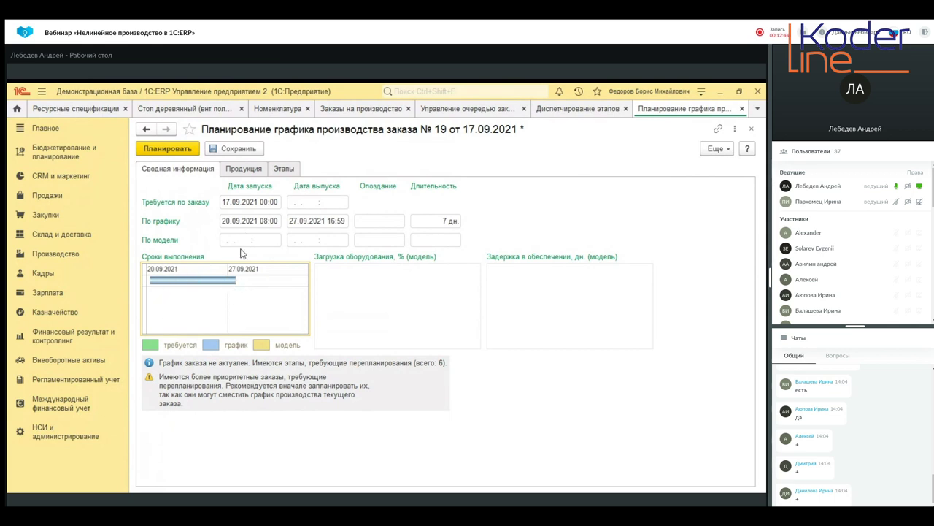
left_click(283, 169)
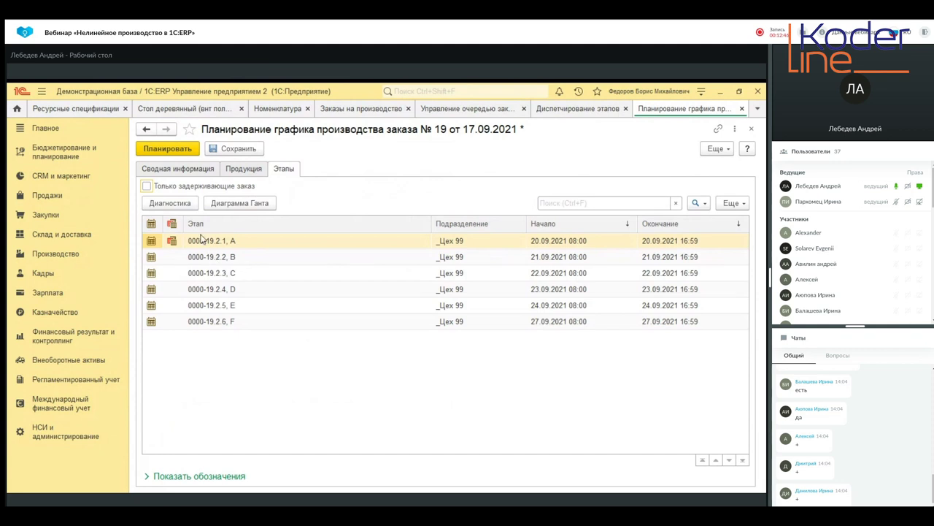
left_click(225, 203)
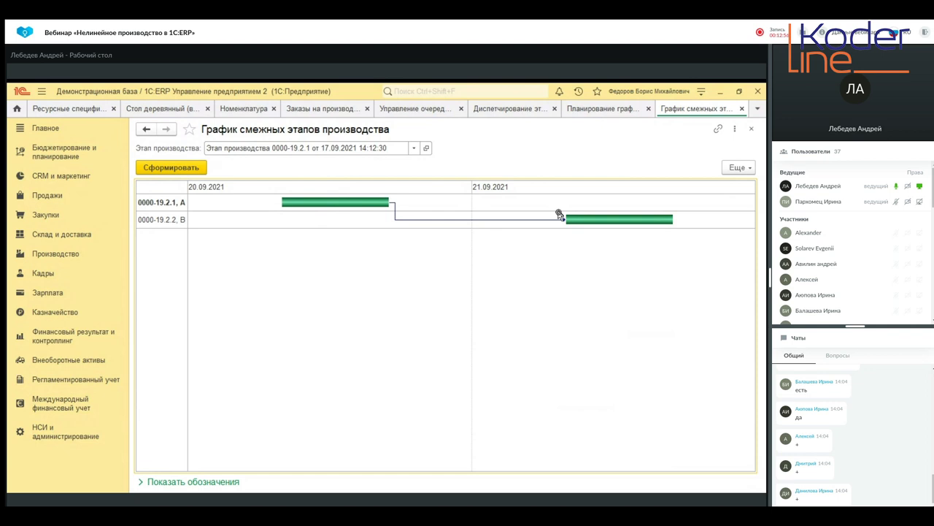
View the Gantt chart for stage B, then close the schedule planning without saving and the stage dispatching
left_click(741, 108)
left_click(234, 257)
left_click(239, 203)
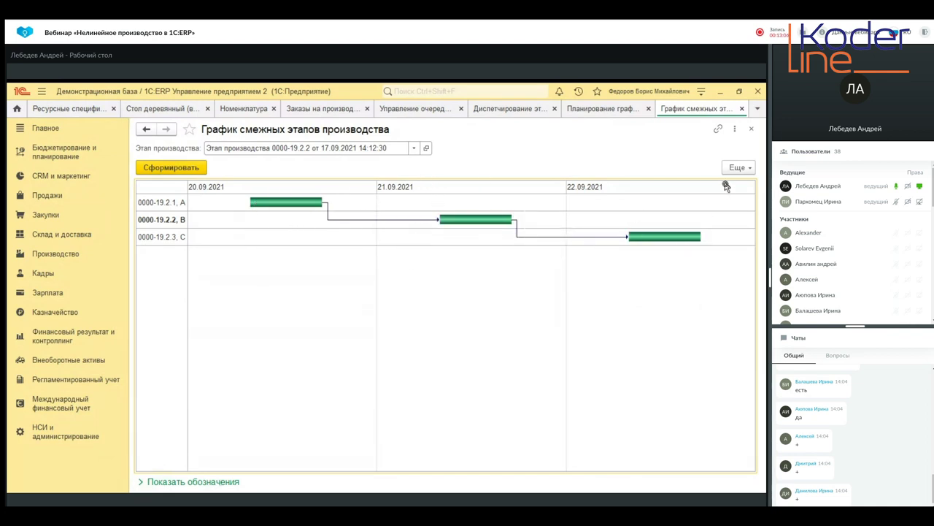
left_click(742, 108)
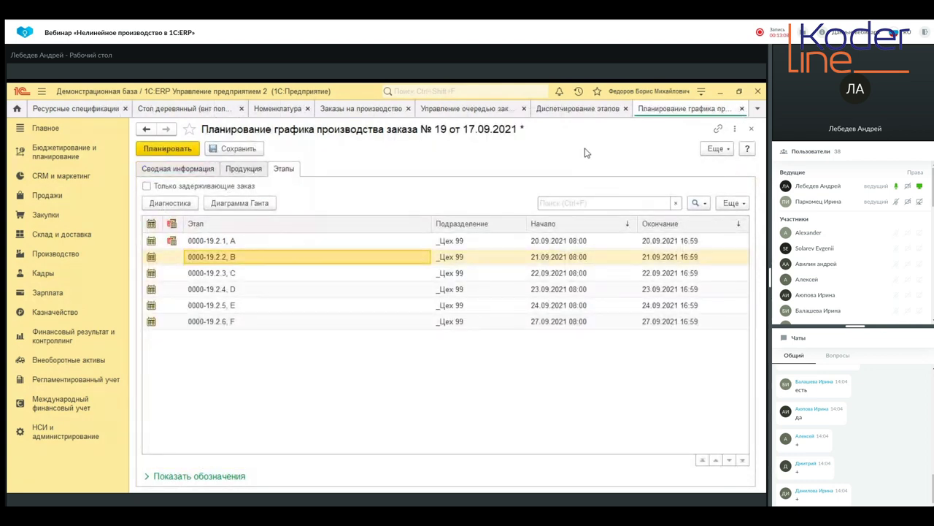
left_click(742, 108)
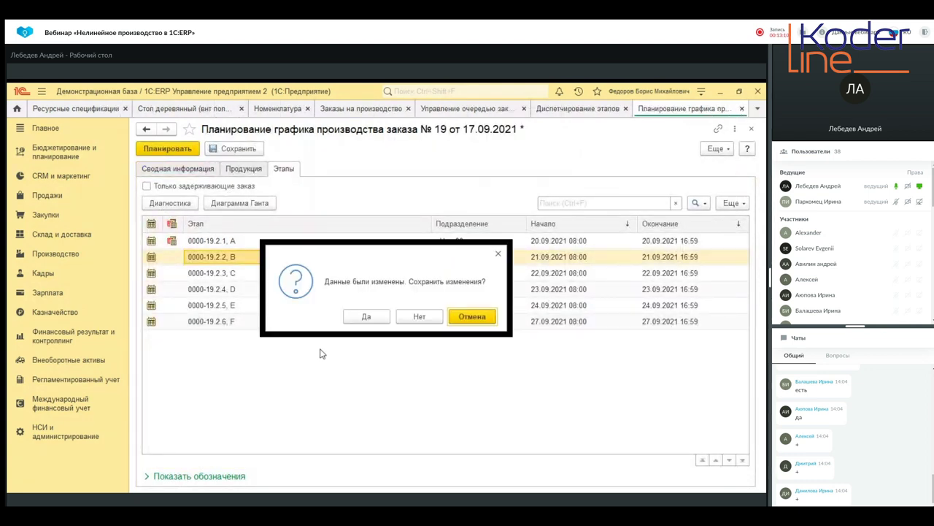
left_click(422, 317)
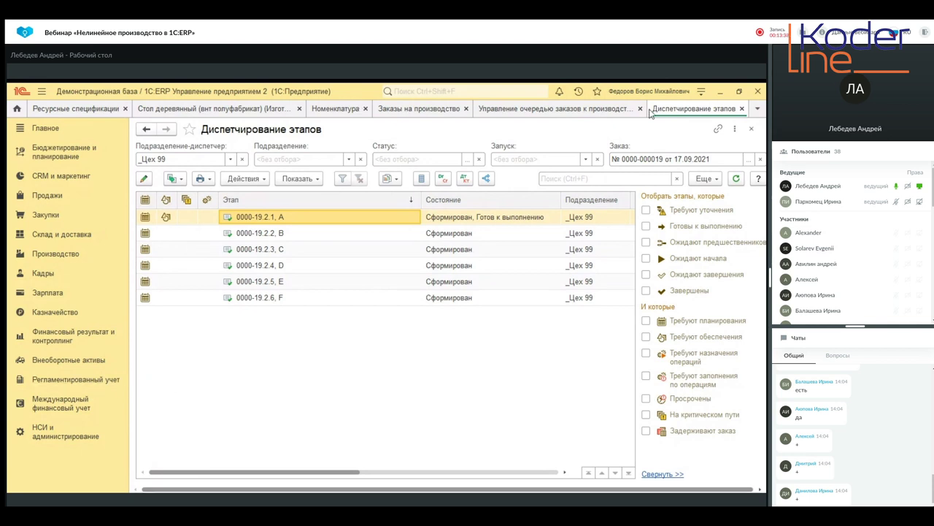
left_click(742, 108)
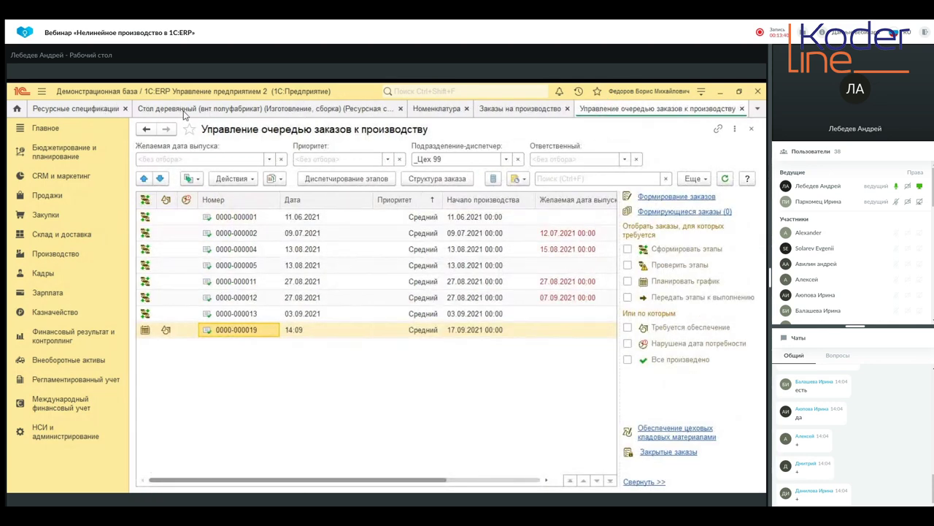
Review the stage order in the "Стол деревянный (внт полуфабрикат)" specification and close it
left_click(186, 109)
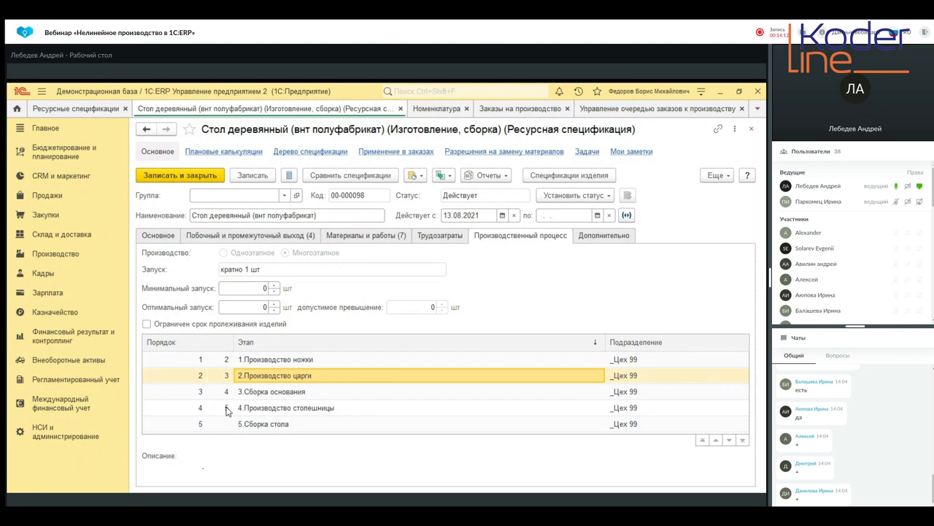
left_click(202, 409)
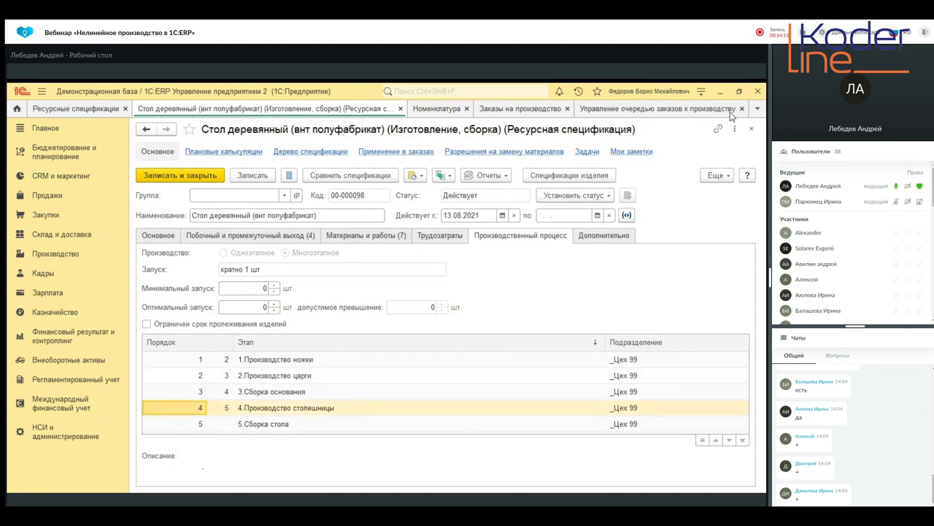
left_click(400, 109)
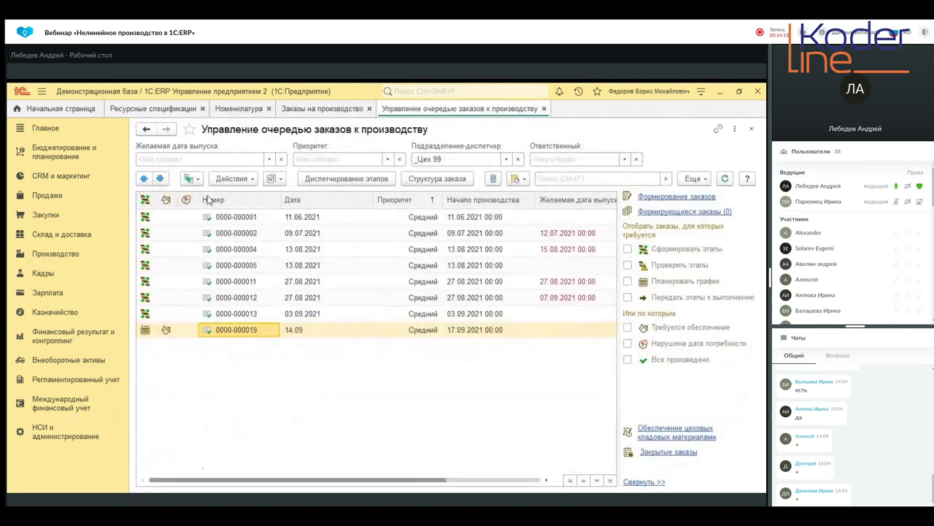
Open the "Табуретка" specification from the resource specifications list
left_click(184, 111)
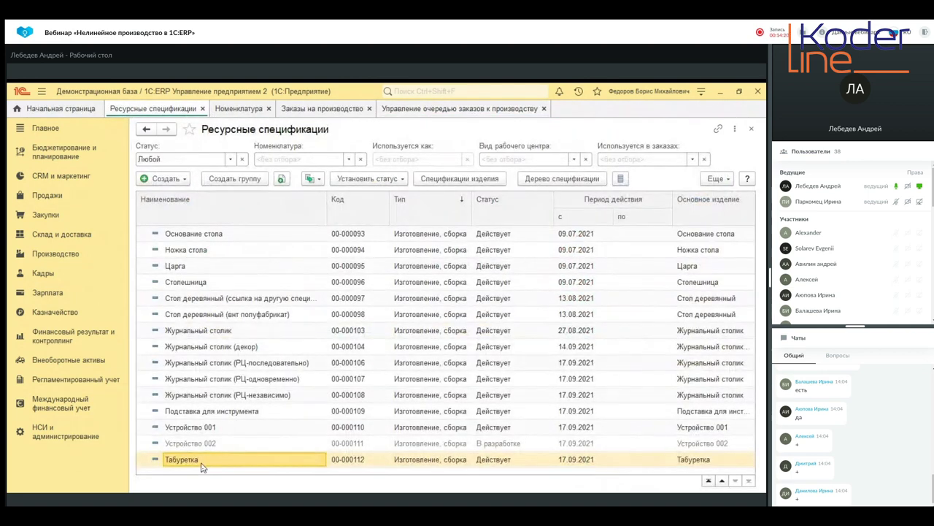
double_click(200, 460)
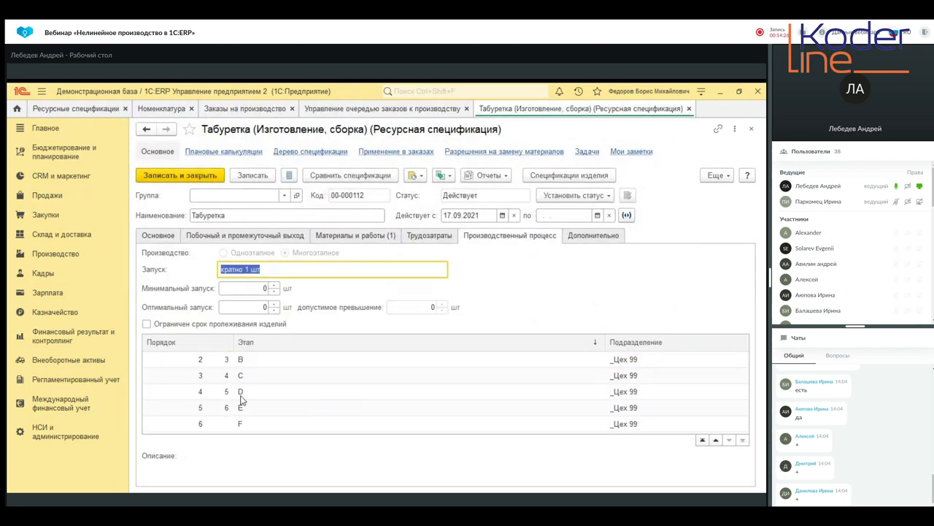
left_click(225, 394)
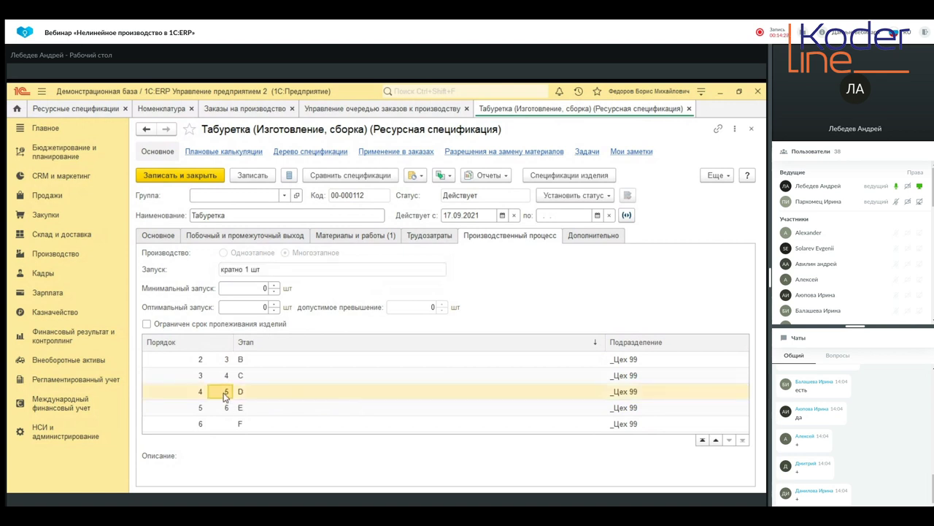
double_click(226, 394)
left_click(600, 215)
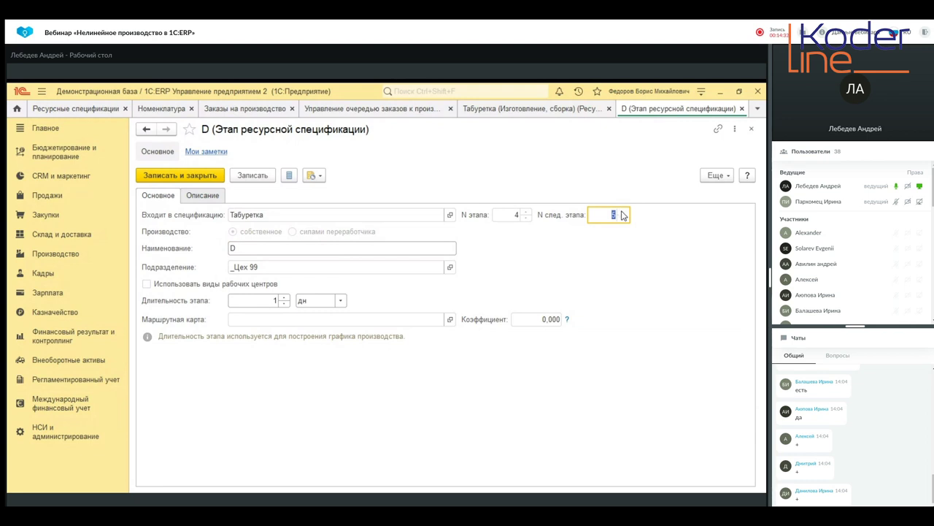
left_click(742, 108)
Set the specification's status to "В разработке" and change the next stage number of stage D to 6, saving the stage
left_click(574, 195)
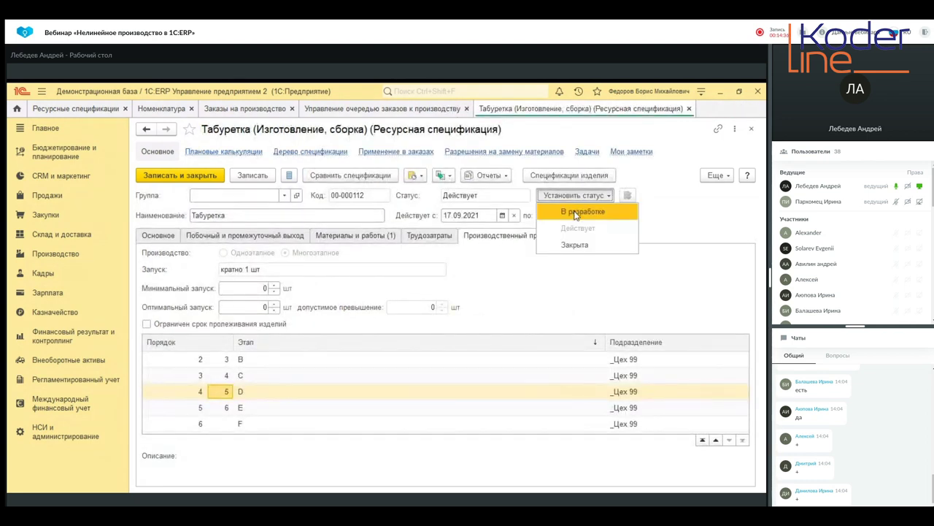
left_click(580, 212)
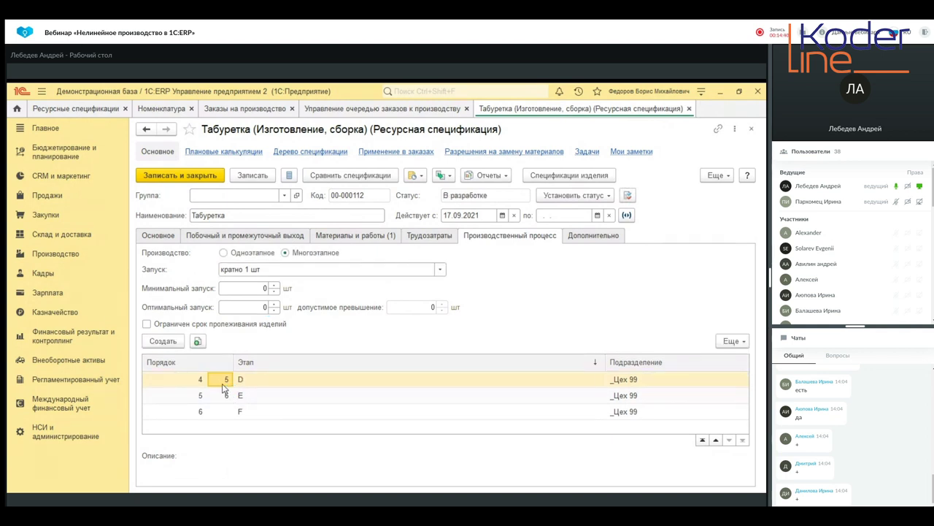
double_click(222, 383)
left_click(602, 214)
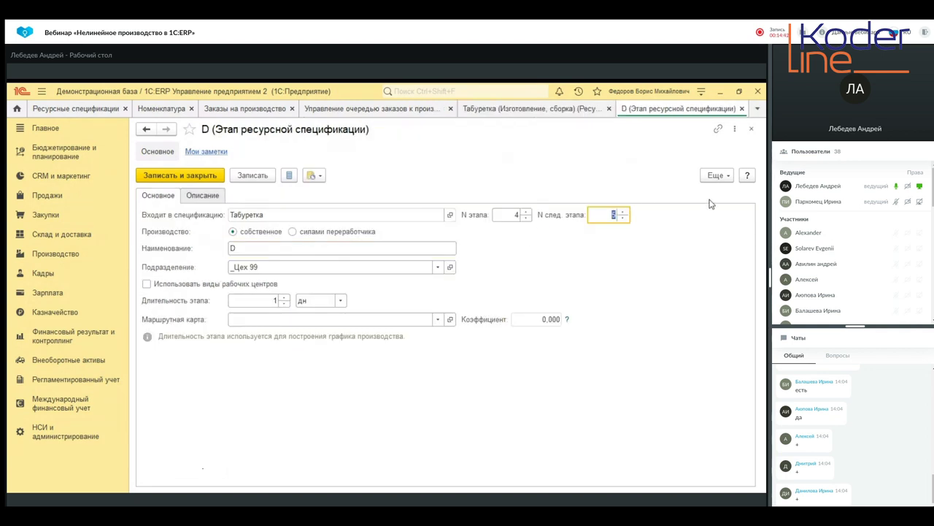
type("6")
left_click(202, 175)
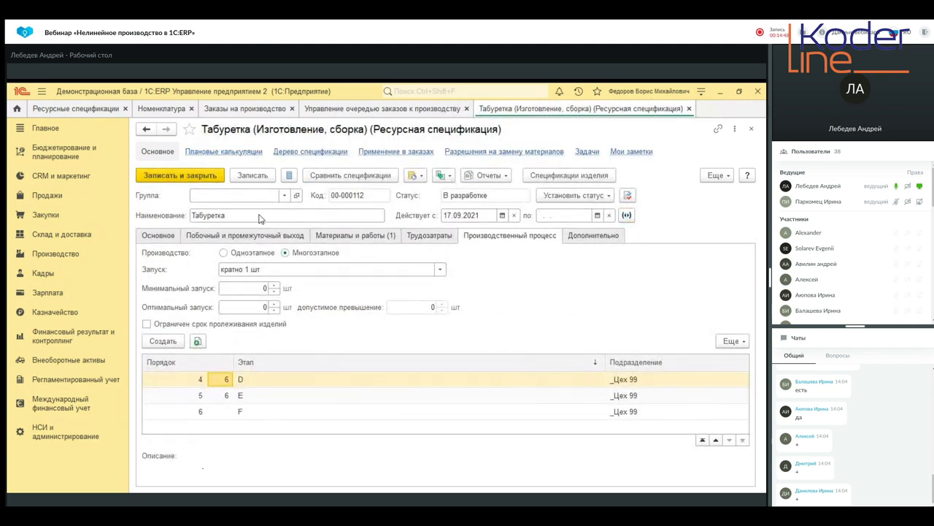
Set the "Табуретка" specification's status to "Действует", then save and close it
left_click(584, 197)
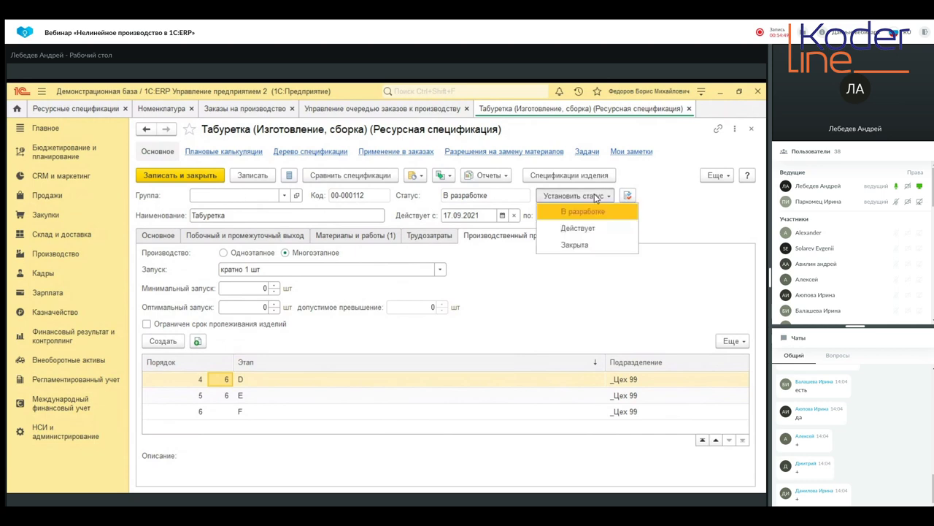
left_click(580, 229)
left_click(198, 178)
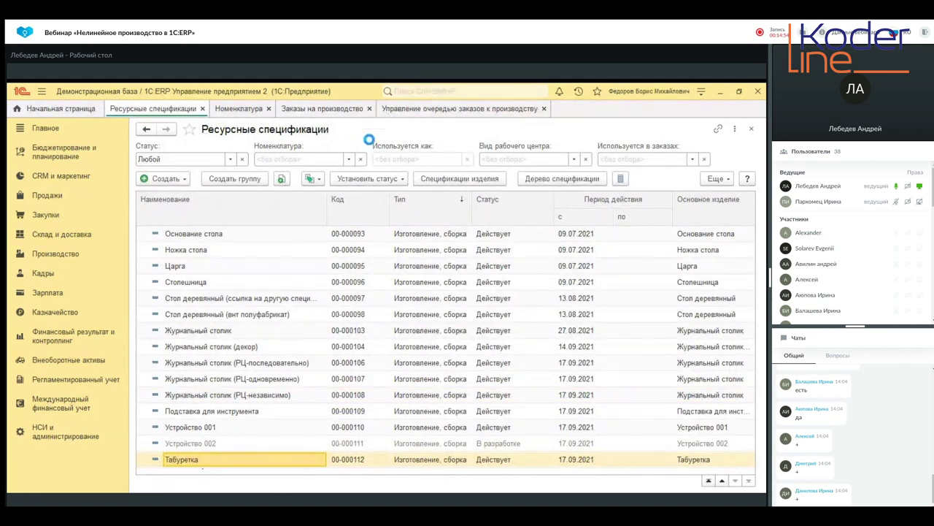
Mark the production stages of the newest order, dated 17.09.2021, for deletion in the order queue
left_click(297, 111)
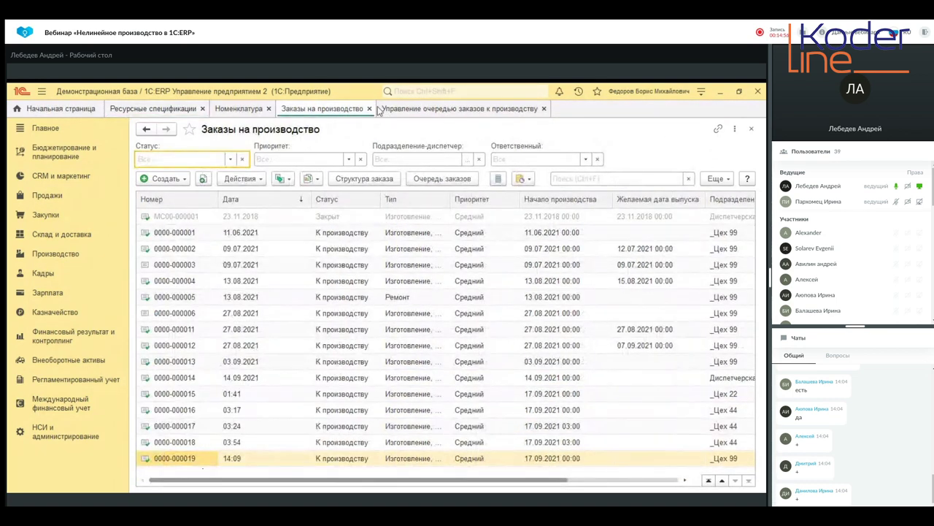
left_click(459, 109)
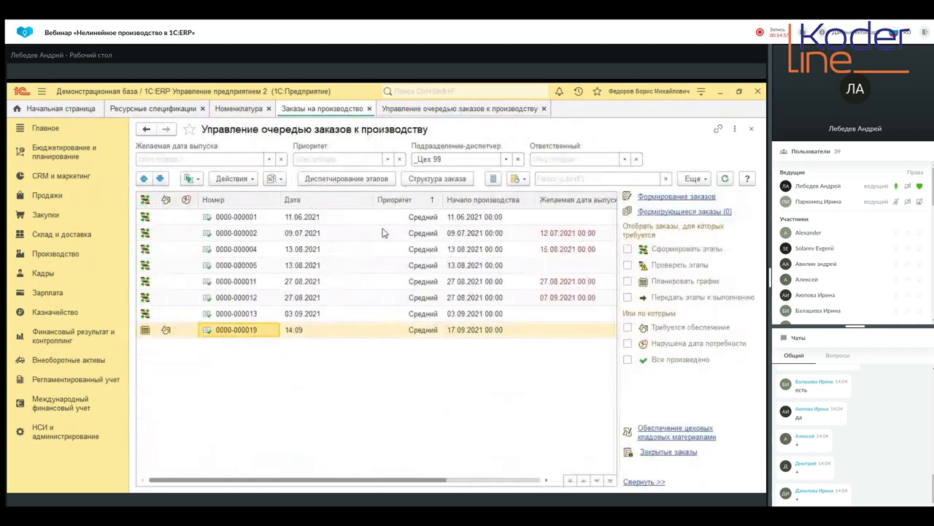
right_click(230, 335)
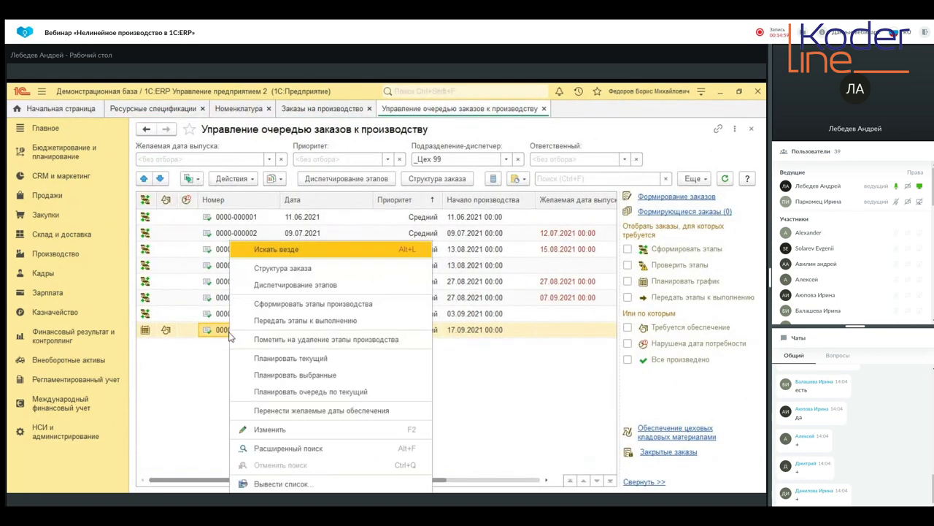
left_click(348, 340)
left_click(446, 319)
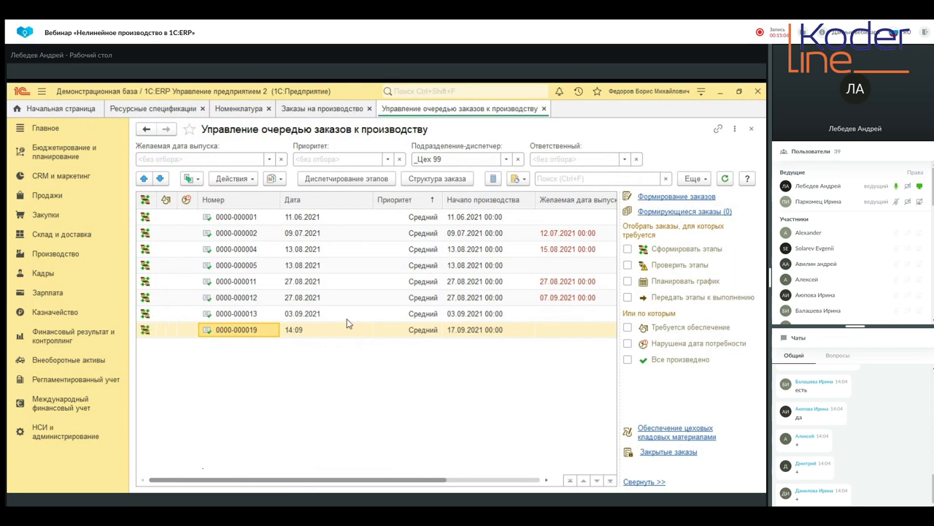
Generate the newest order's production stages from the changed specification and open its stage dispatching
right_click(257, 329)
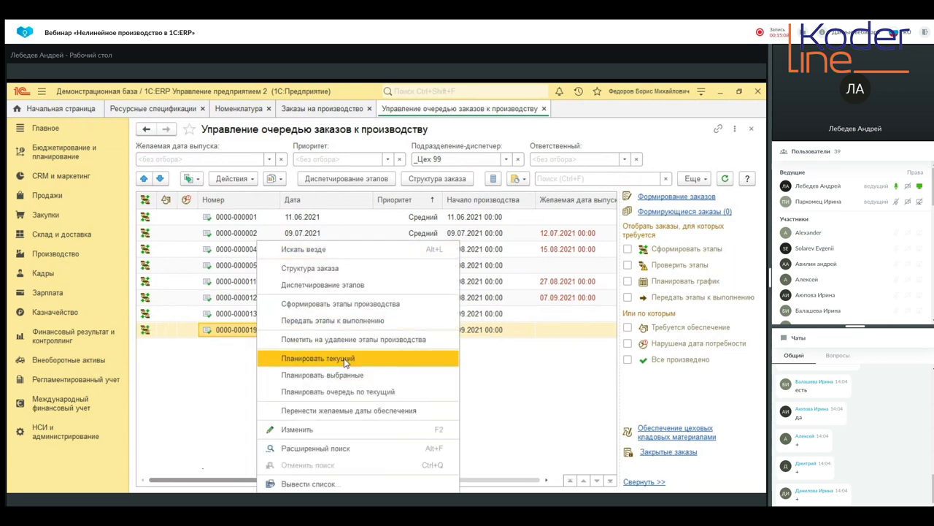
left_click(365, 321)
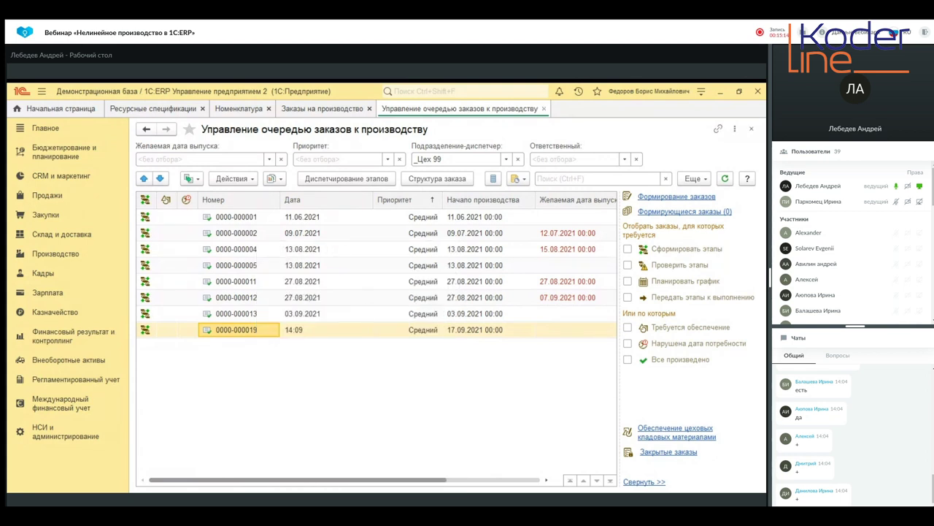
left_click(343, 179)
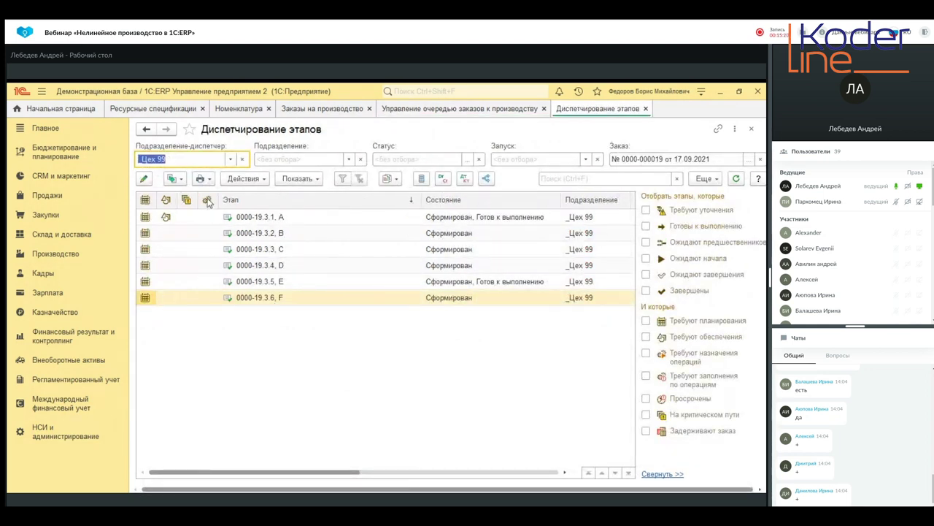
Calculate the order's schedule with the new stage sequence and examine the adjacent-stage Gantt chart for stage F
left_click(255, 182)
left_click(257, 192)
left_click(174, 149)
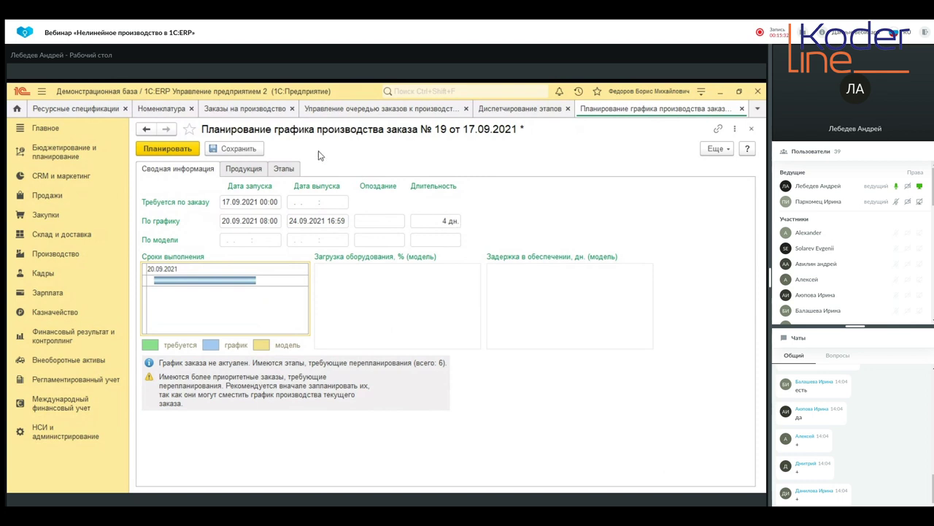
left_click(292, 168)
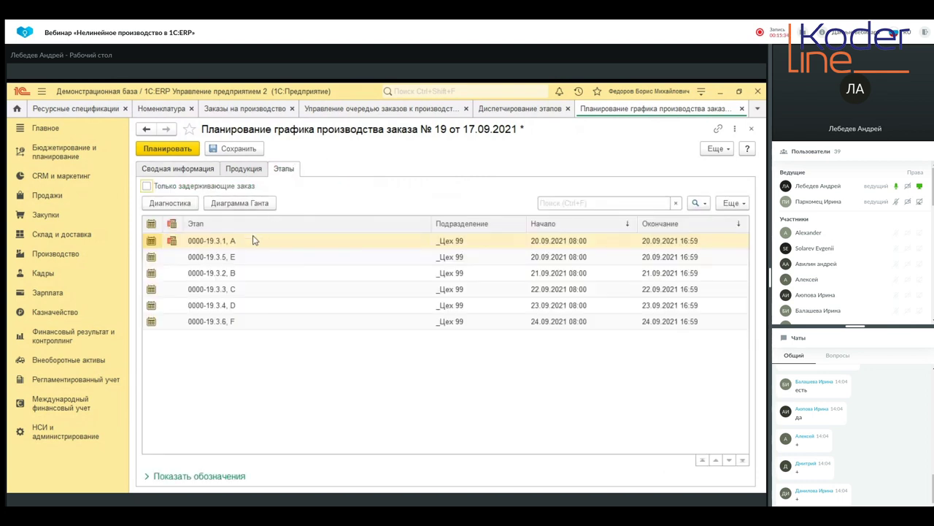
left_click(220, 324)
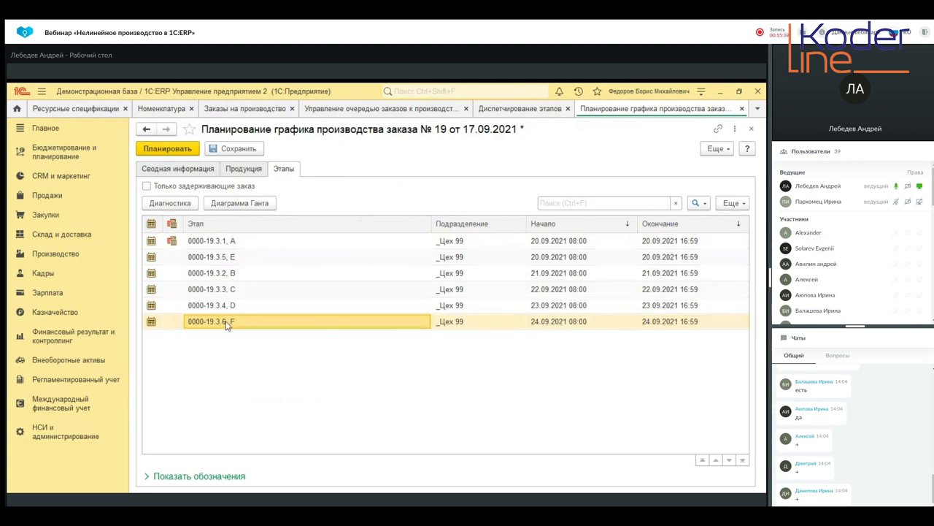
left_click(236, 209)
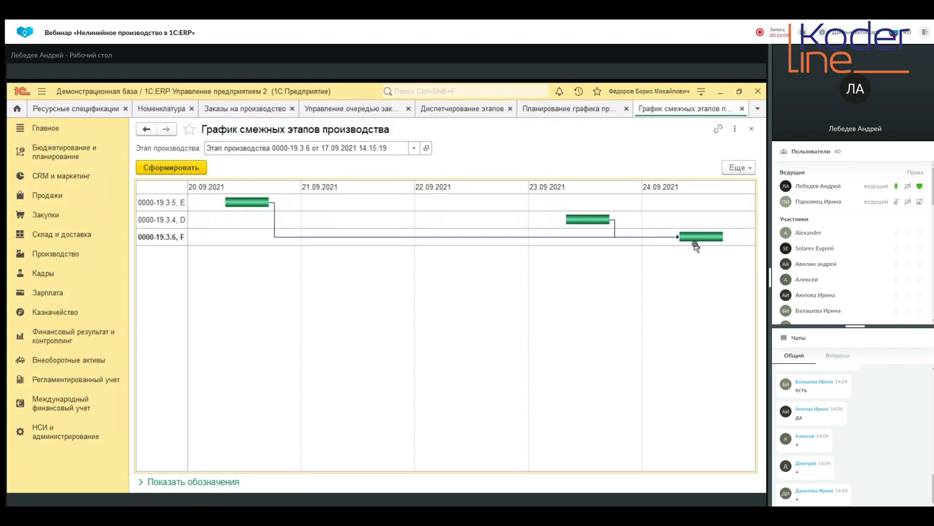
left_click(741, 108)
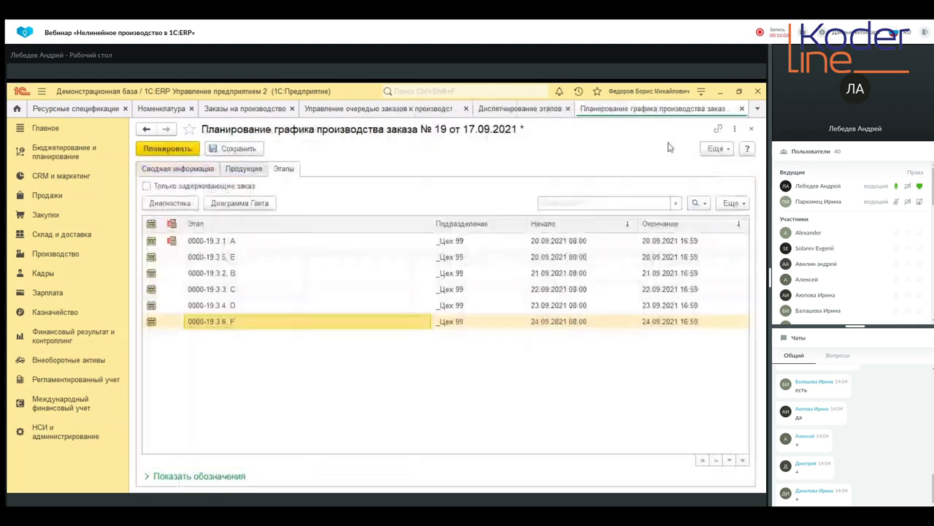
Examine the adjacent-stage Gantt charts for stage D and stage E in the order's schedule planning
left_click(230, 306)
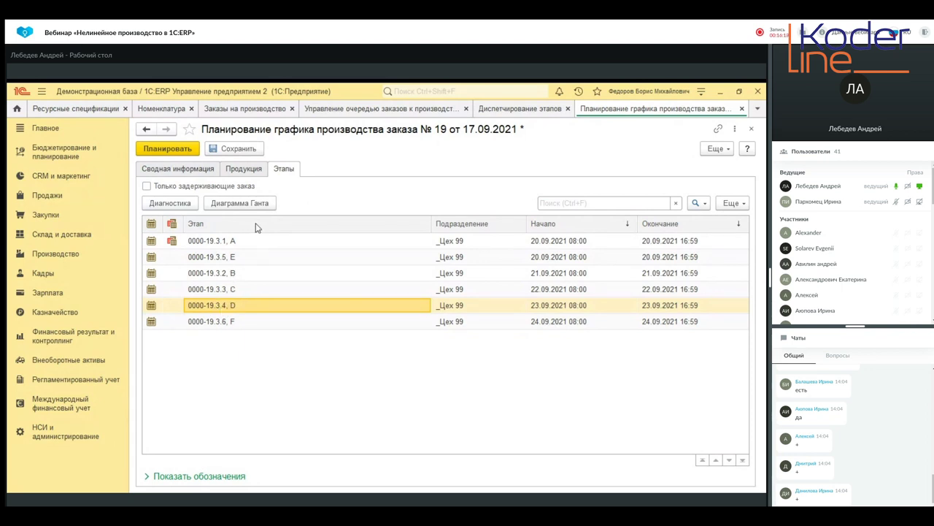
left_click(239, 205)
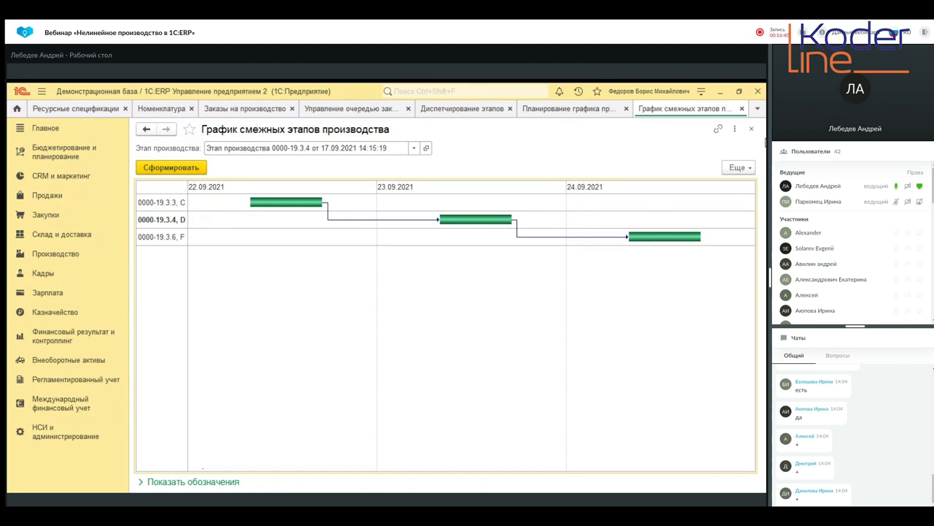
left_click(751, 128)
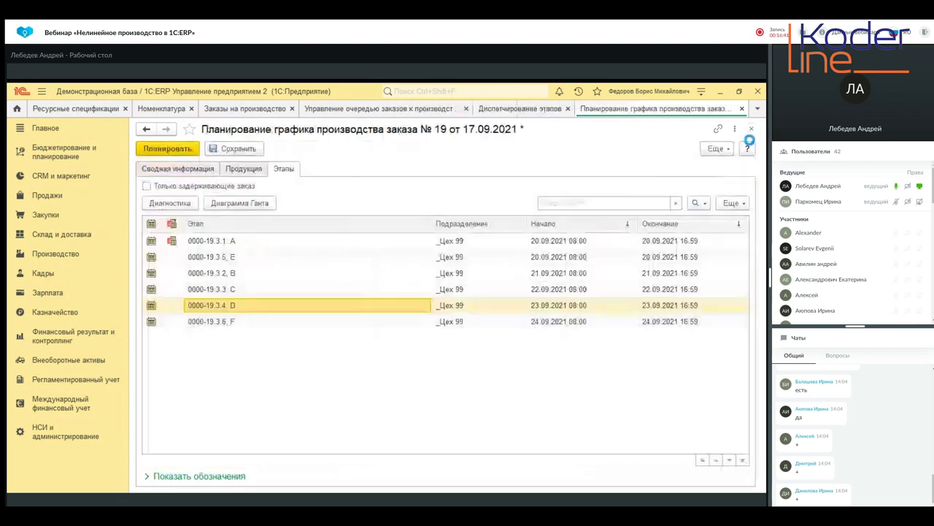
left_click(229, 257)
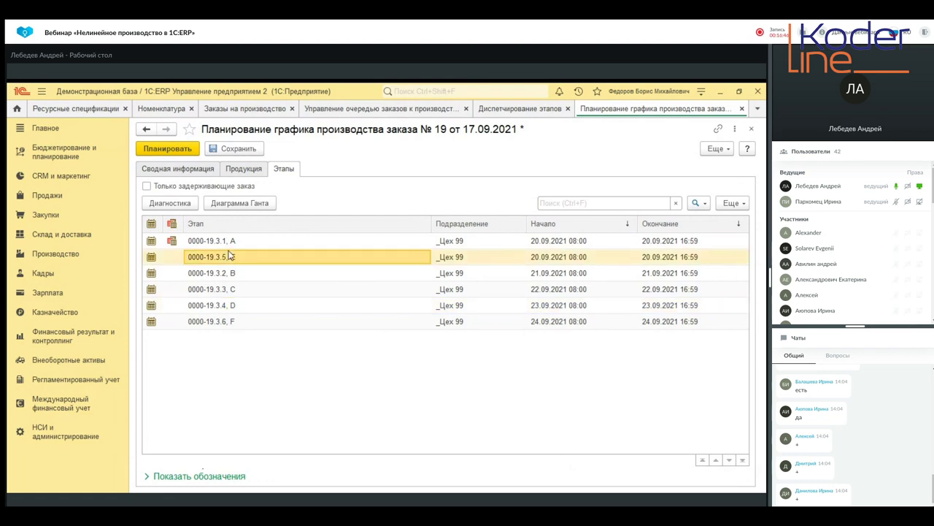
left_click(241, 202)
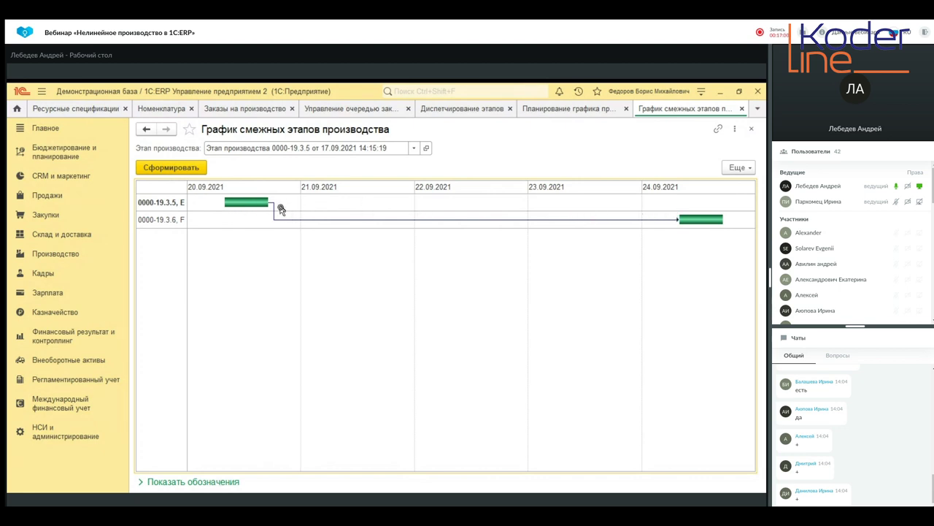
left_click(752, 128)
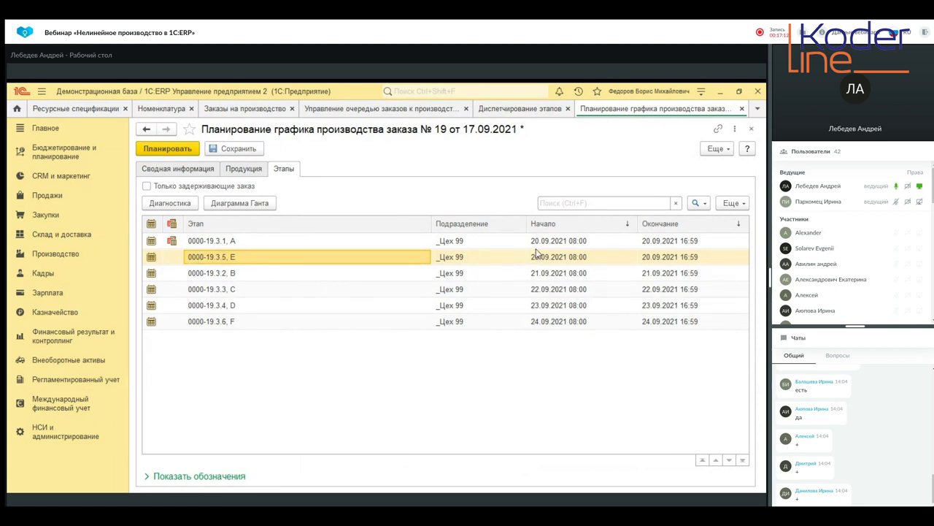
Review the stage numbers and next-stage links in the production process of the "Табуретка" resource specification, then close it
left_click(97, 111)
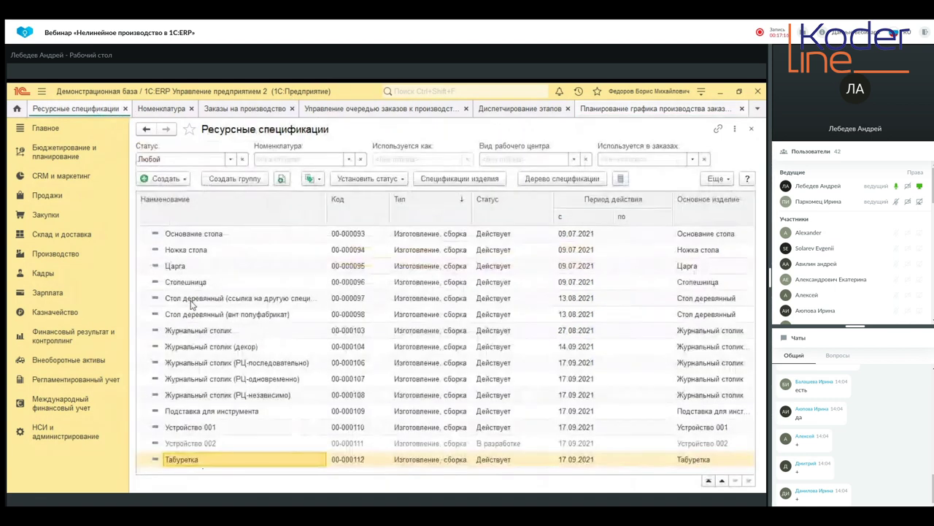
double_click(196, 459)
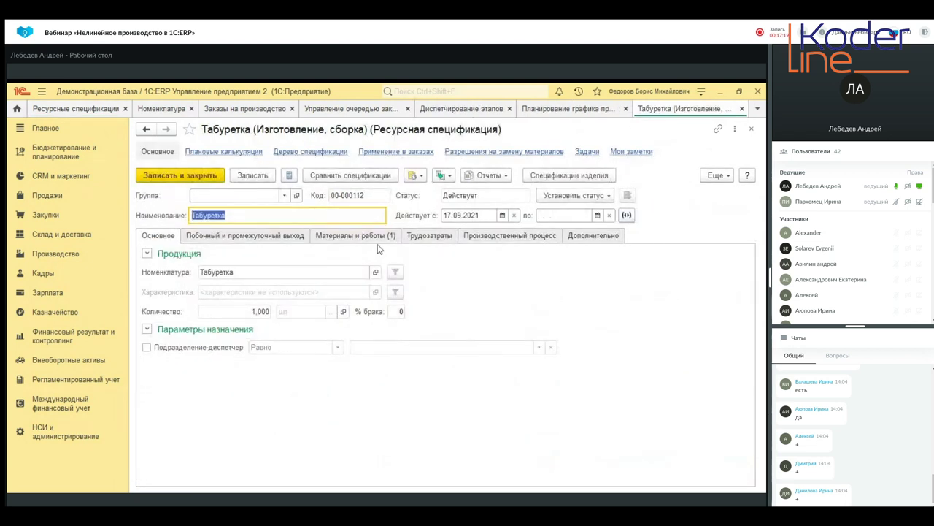
left_click(478, 237)
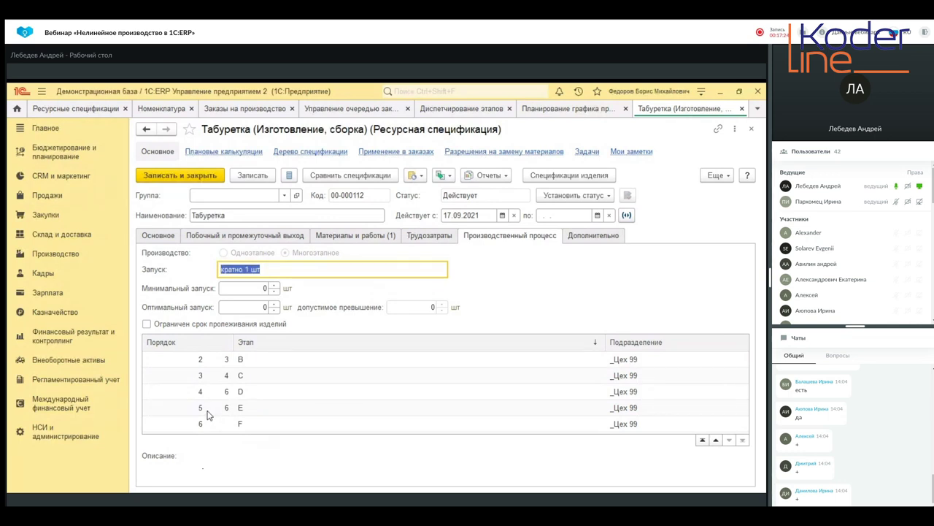
left_click(205, 410)
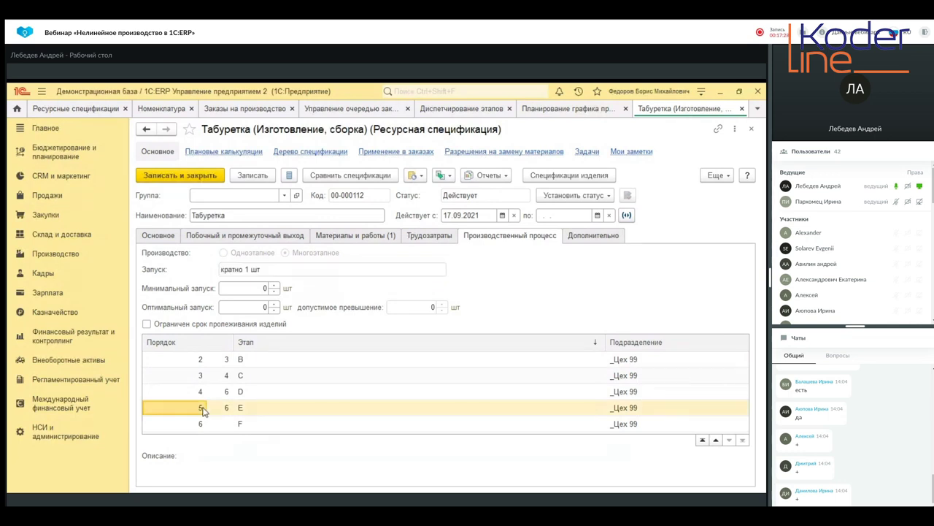
scroll(220, 403, "up", 1)
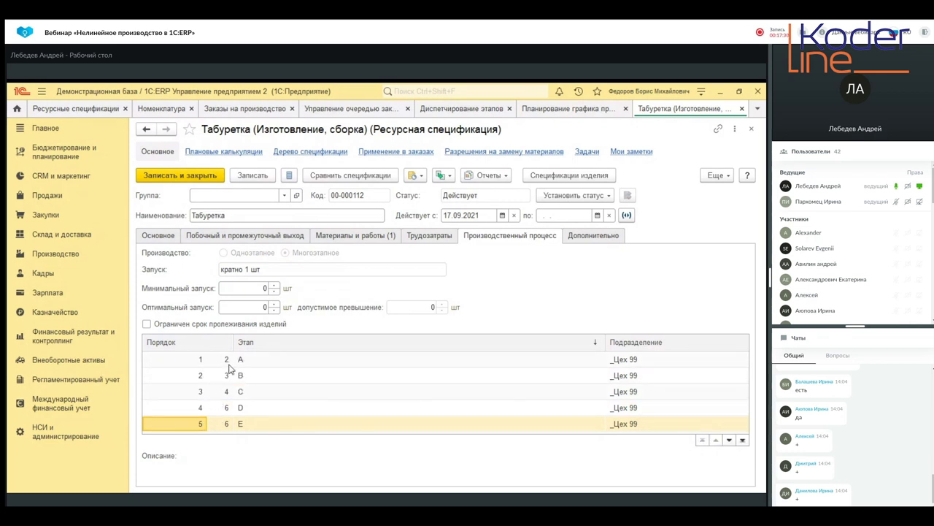
scroll(227, 429, "down", 1)
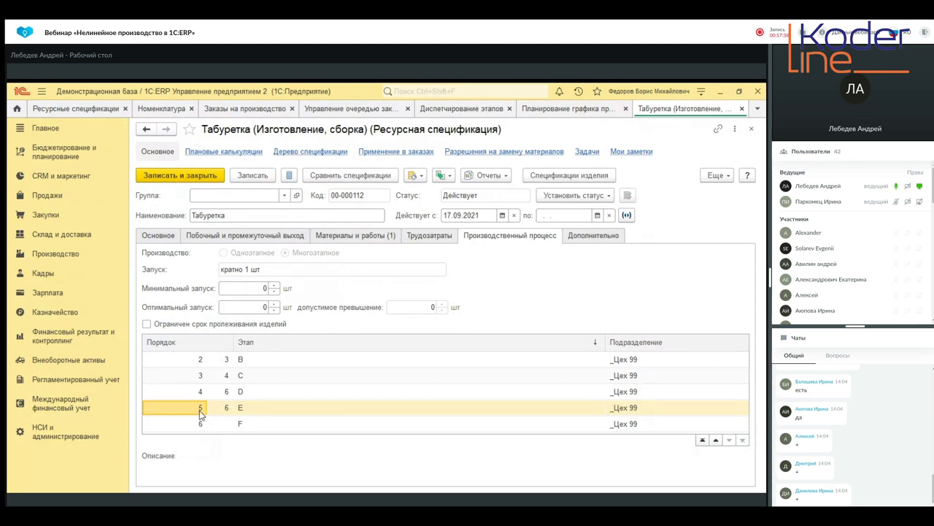
type("6")
key("Return")
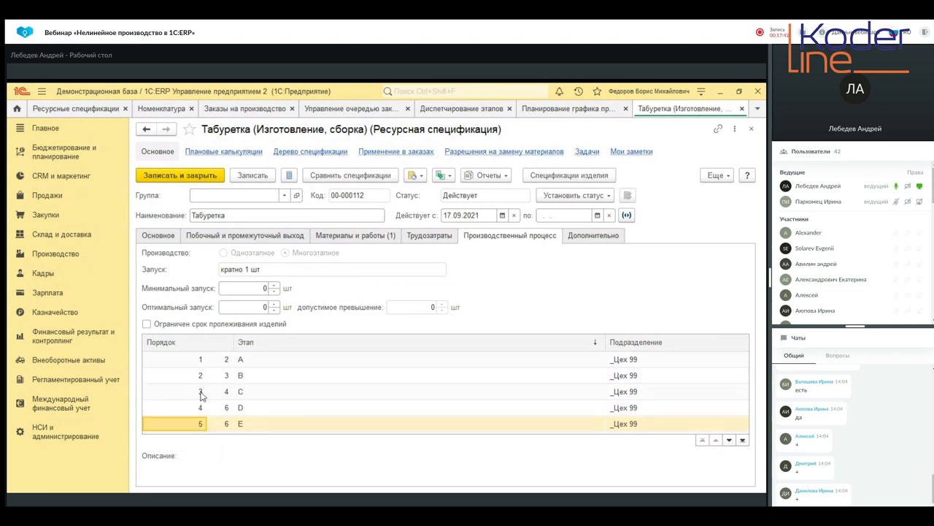
left_click(205, 358)
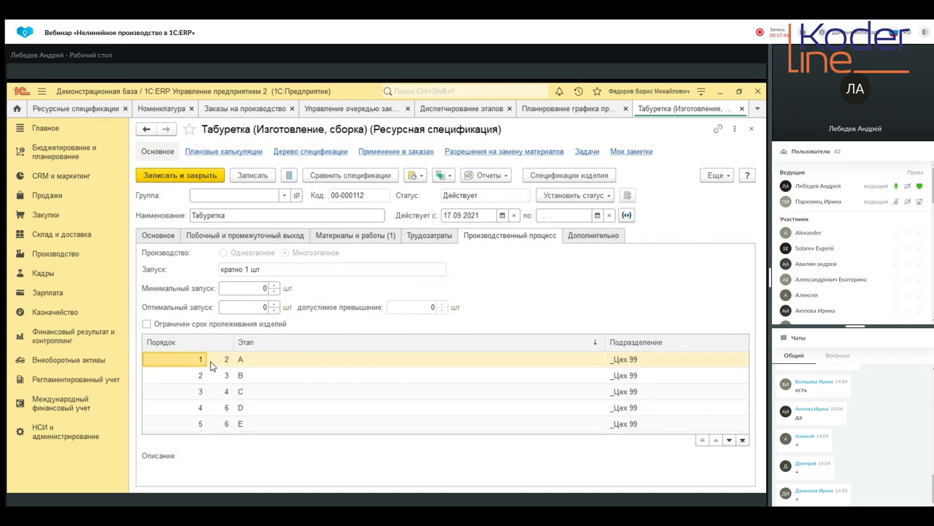
scroll(208, 378, "down", 1)
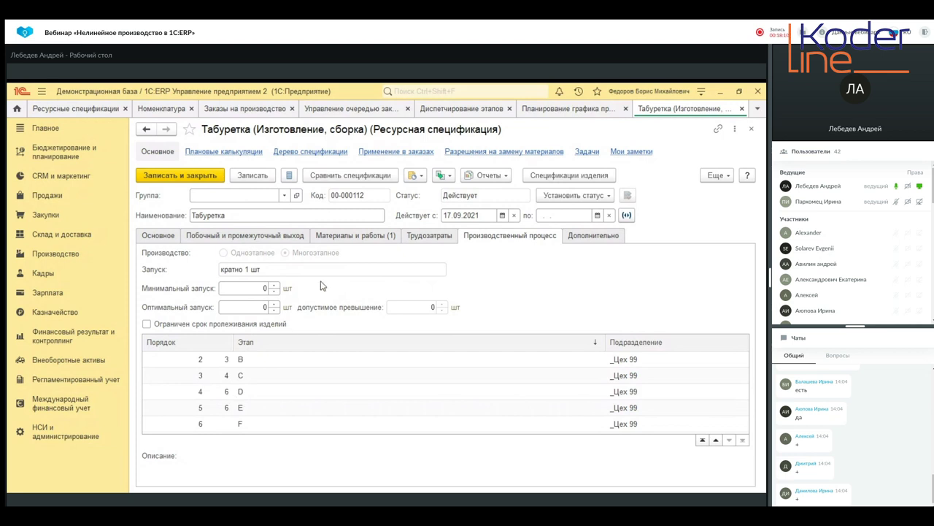
left_click(742, 108)
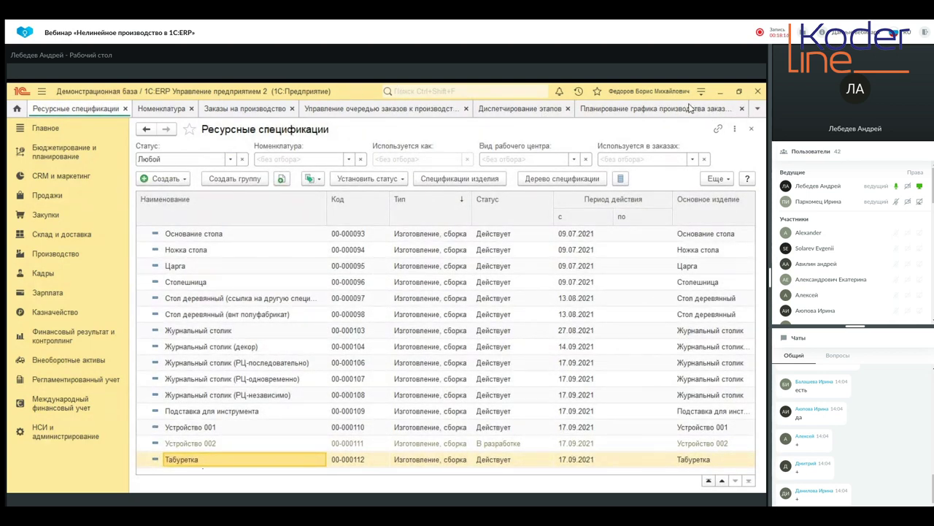
Close the order's schedule planning without saving, and set the "Табуретка" specification's status to "В разработке"
left_click(741, 108)
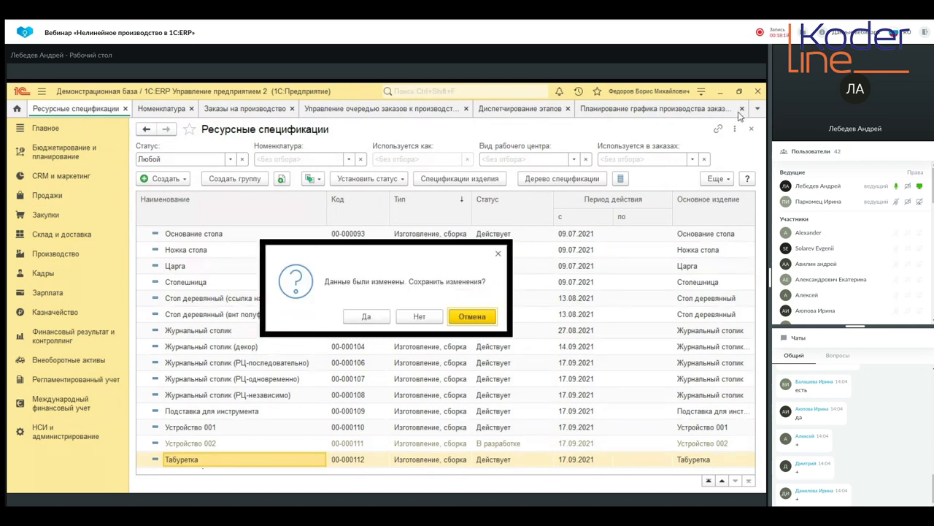
left_click(423, 317)
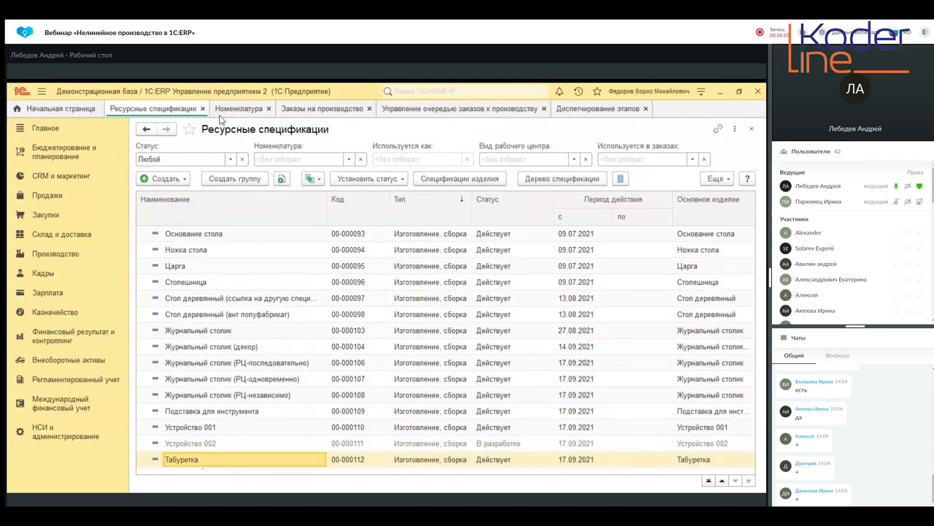
double_click(219, 459)
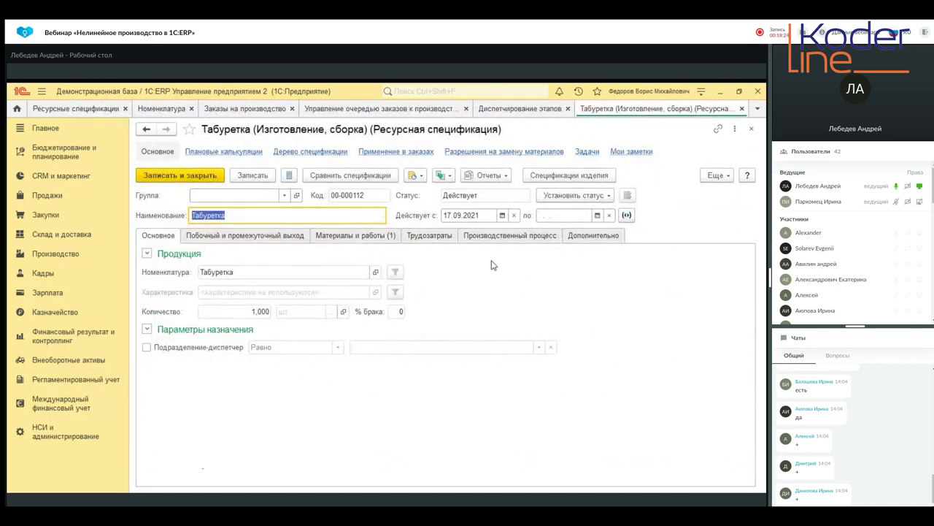
left_click(499, 239)
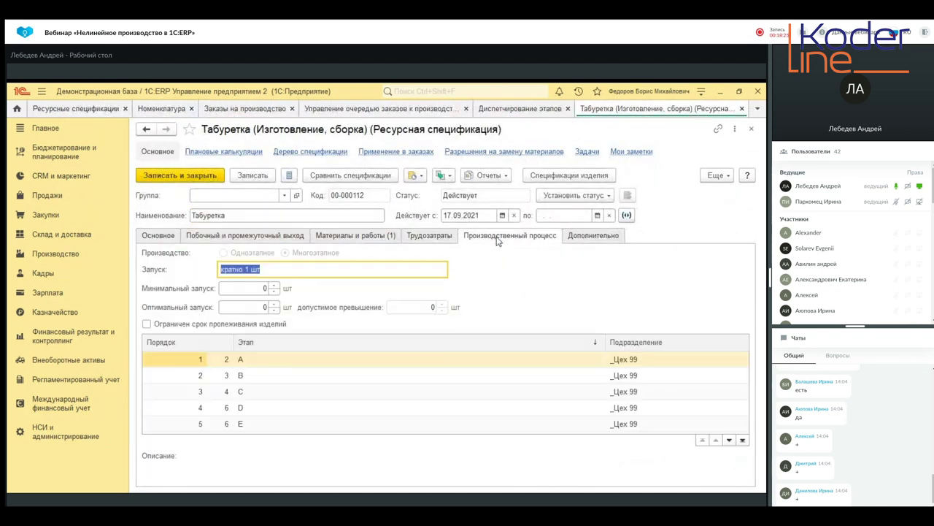
left_click(595, 196)
left_click(594, 211)
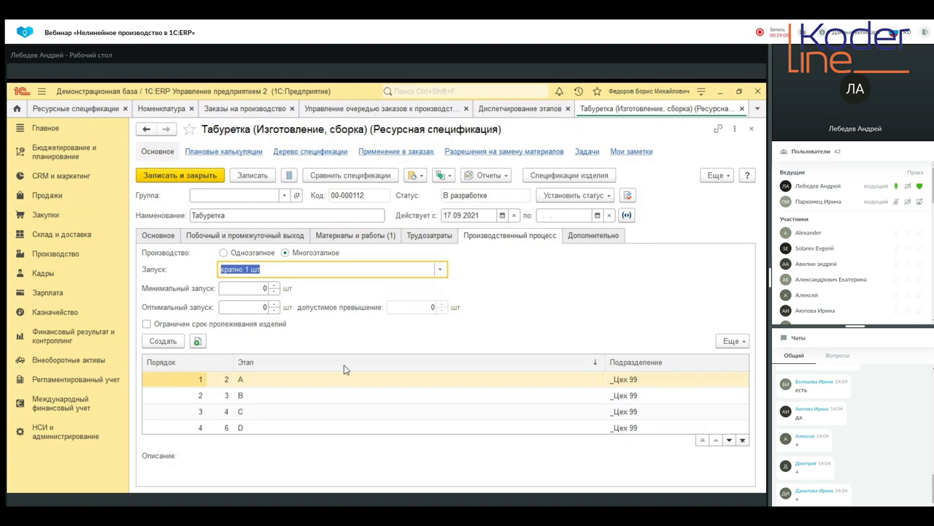
Set the next stage number of stage C to 6 in the "Табуретка" production process and save the stage
scroll(338, 411, "down", 1)
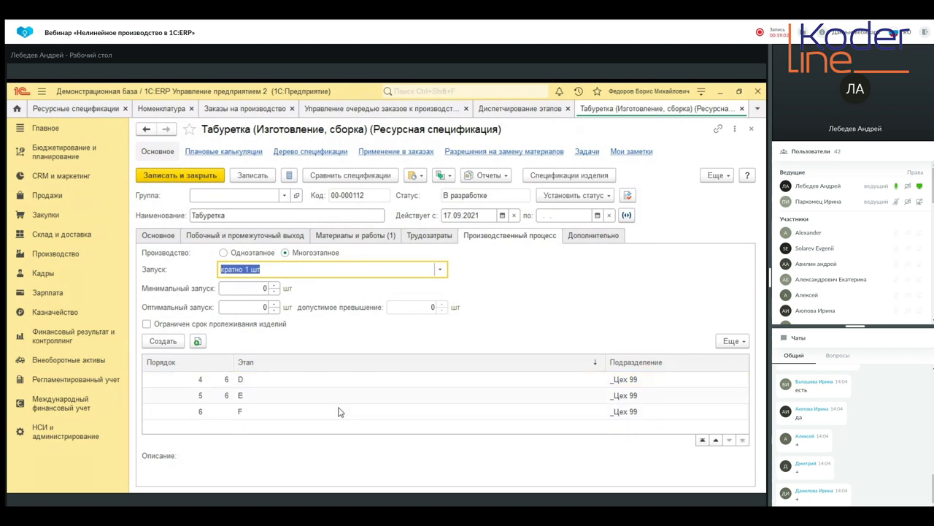
scroll(338, 411, "up", 1)
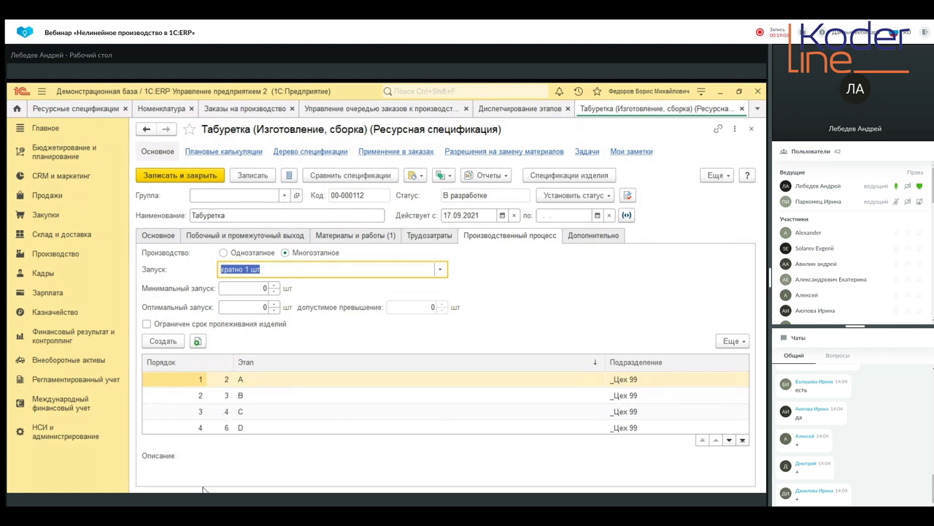
left_click(227, 412)
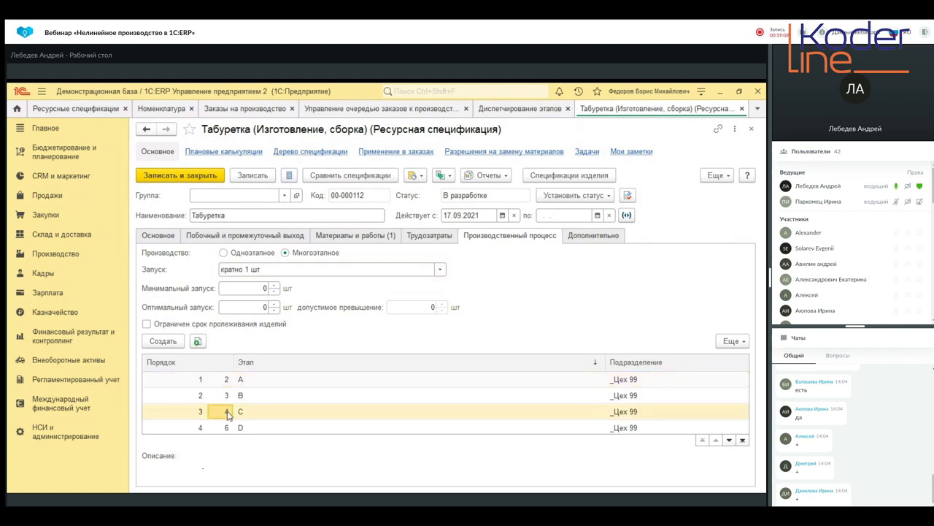
double_click(227, 413)
left_click(267, 247)
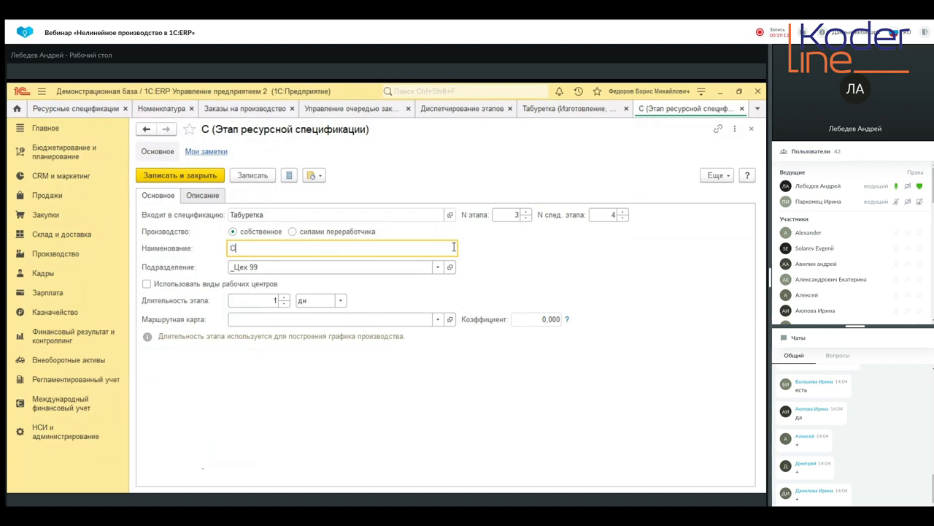
left_click(614, 214)
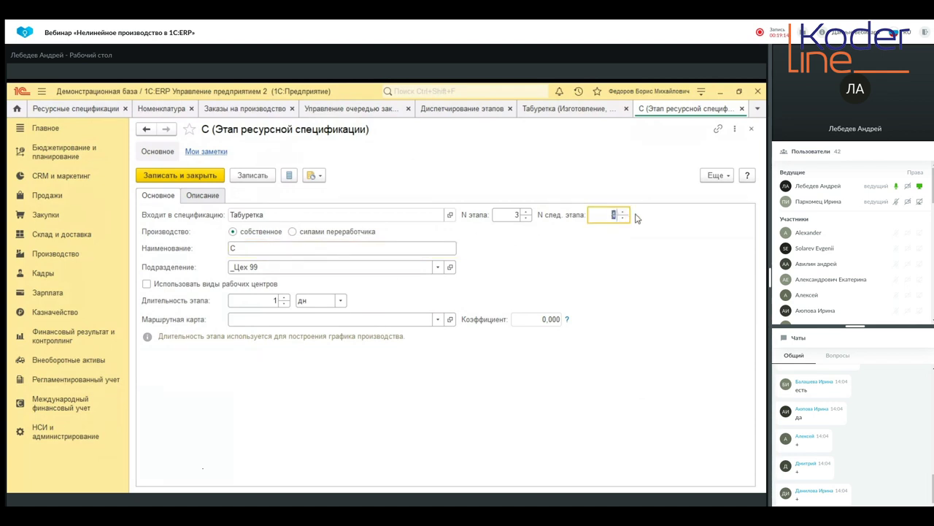
type("6")
left_click(162, 181)
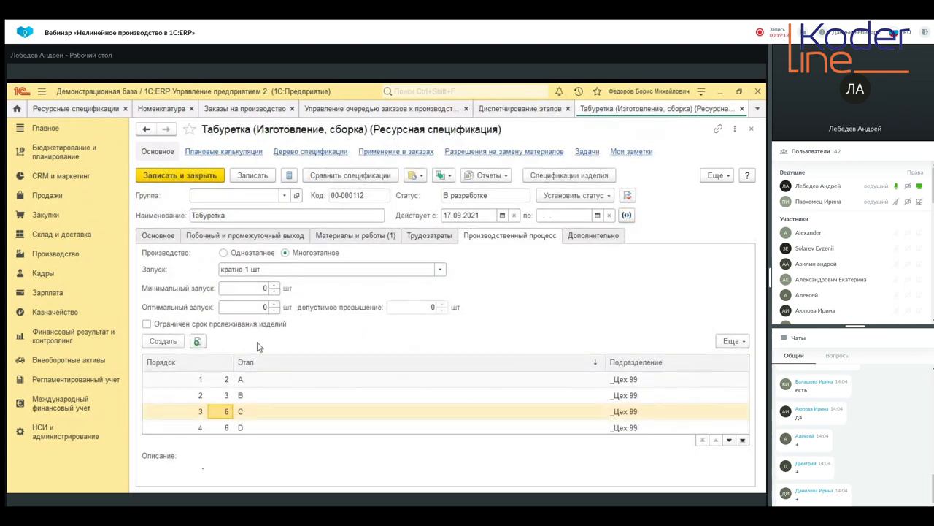
Set the next stage number of stage D to 5 and save the stage
scroll(246, 383, "down", 1)
double_click(231, 385)
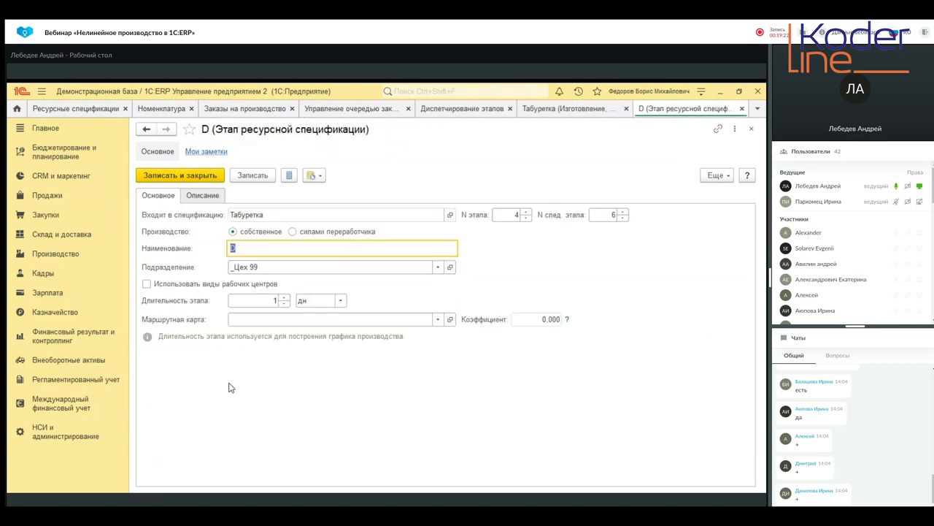
left_click(590, 216)
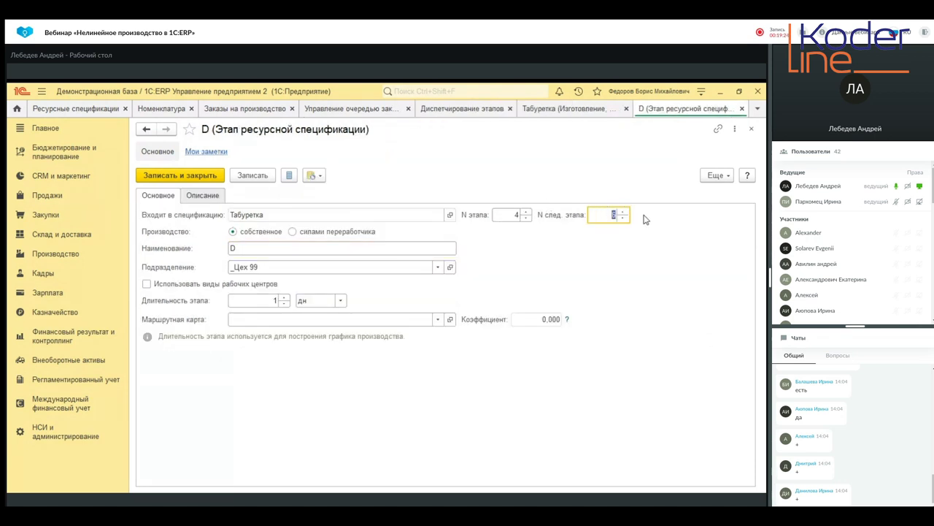
left_click(209, 175)
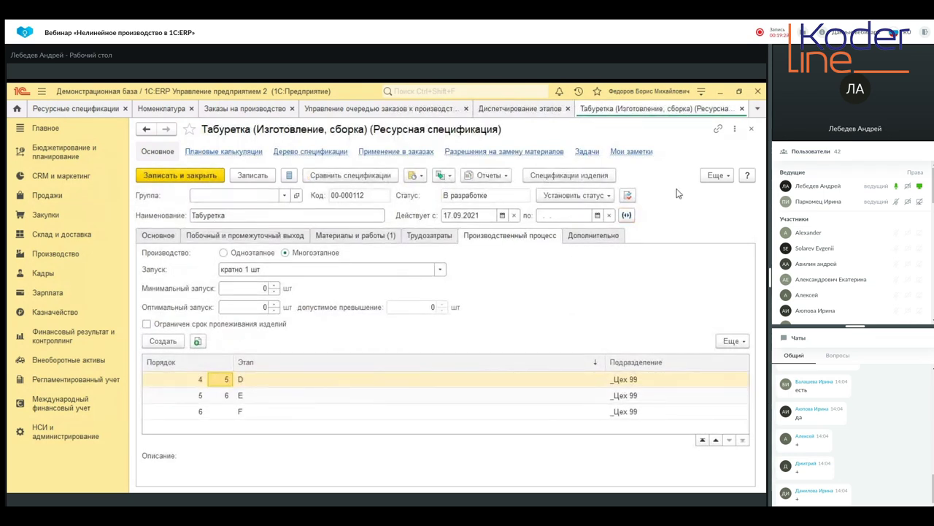
Return the re-linked "Табуретка" specification to the status "Действует", then save and close it
left_click(597, 196)
left_click(600, 229)
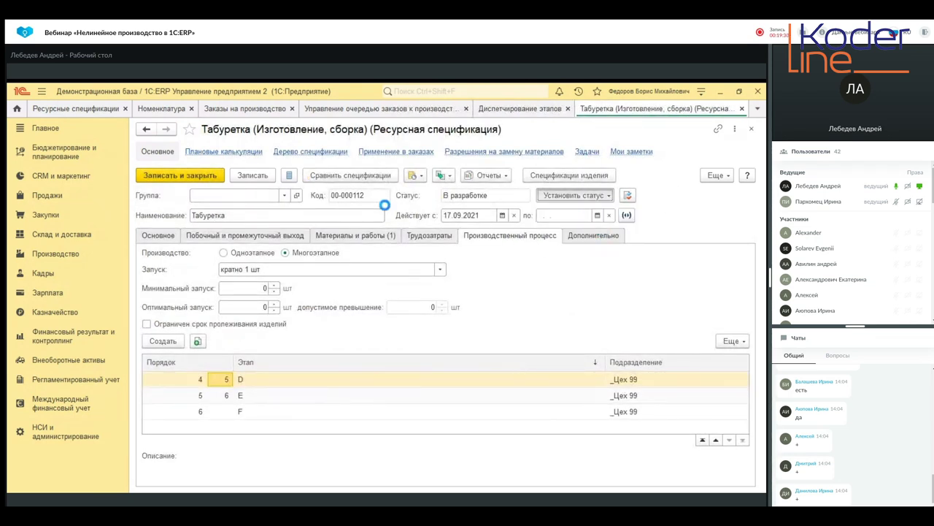
left_click(216, 180)
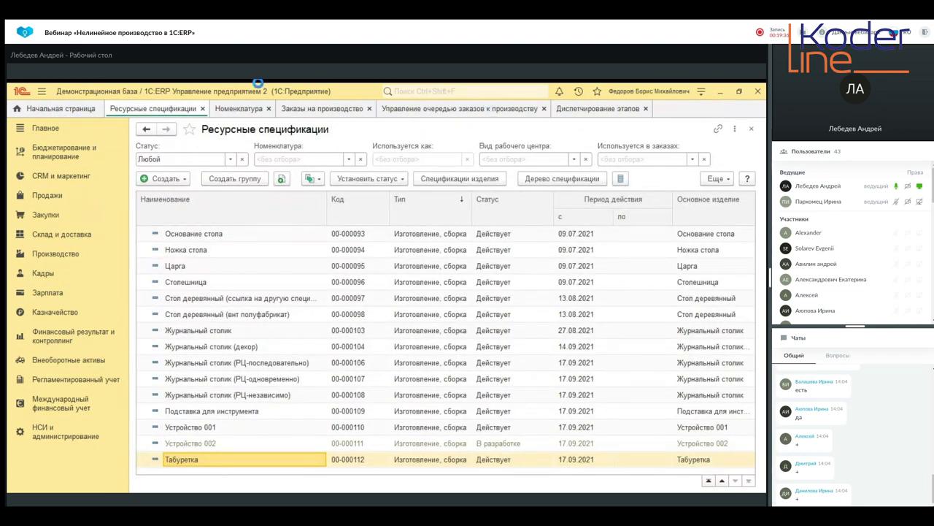
In the production order queue, mark all stages of the 17.09.2021 order for deletion and generate its production stages again
left_click(307, 109)
left_click(420, 109)
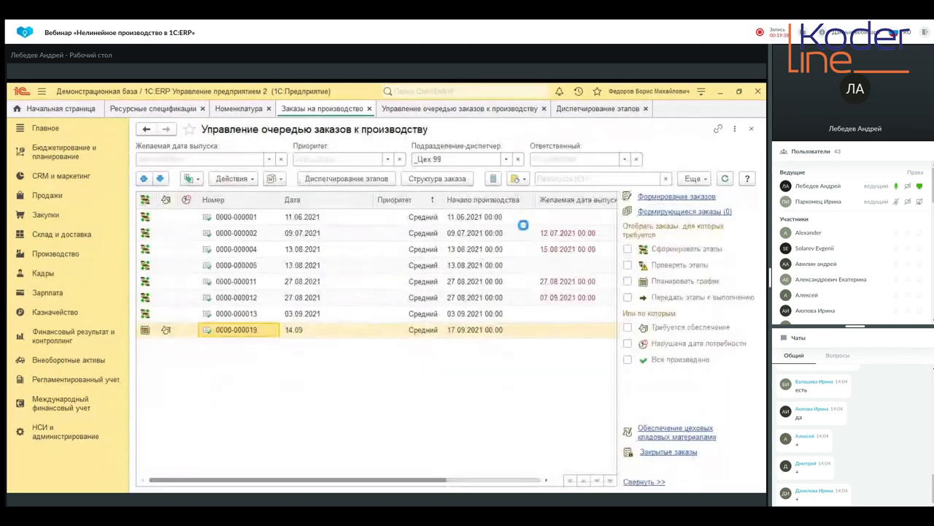
right_click(230, 329)
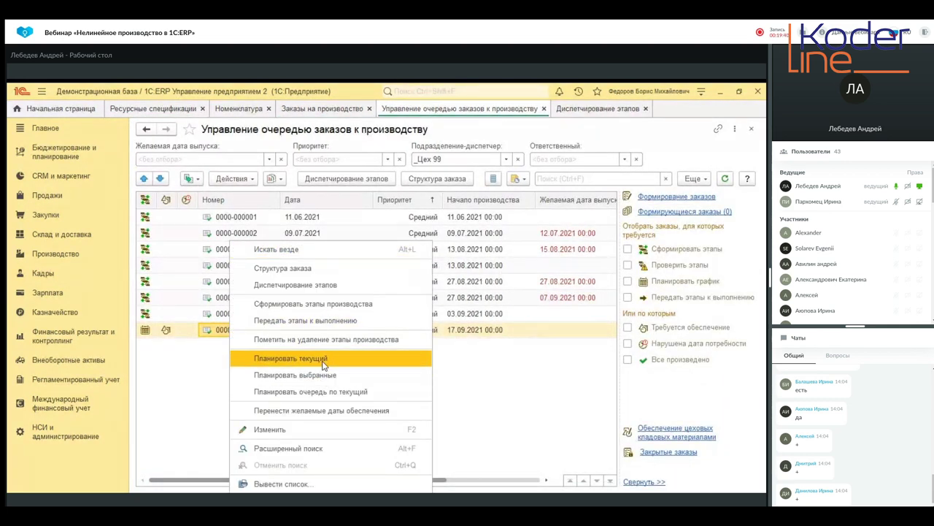
left_click(327, 340)
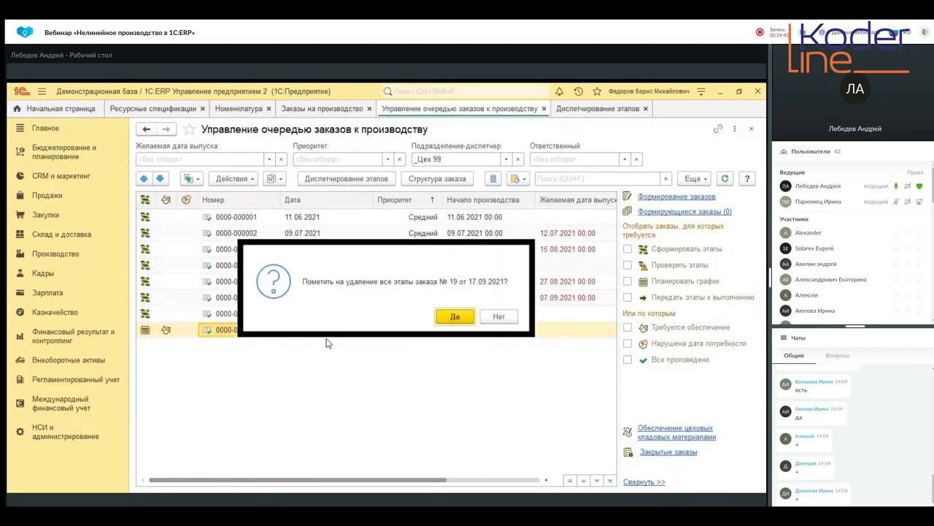
left_click(455, 316)
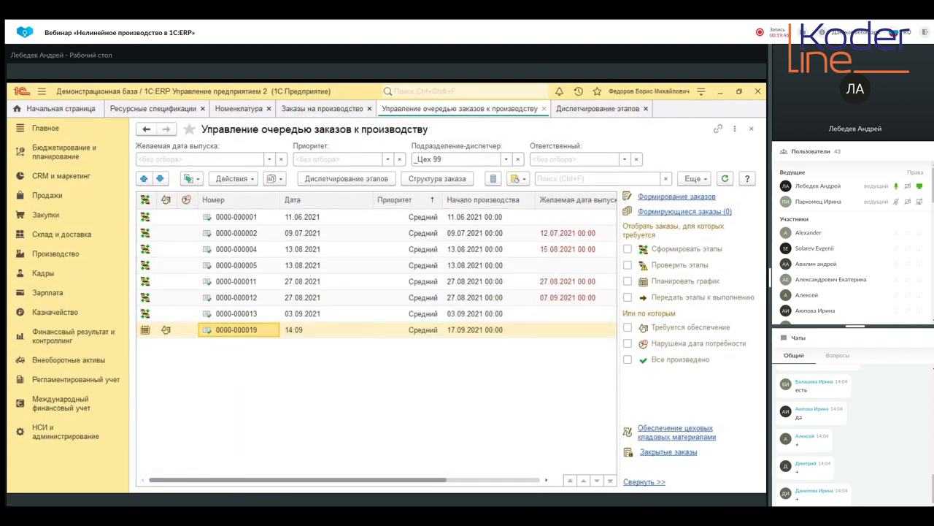
right_click(271, 337)
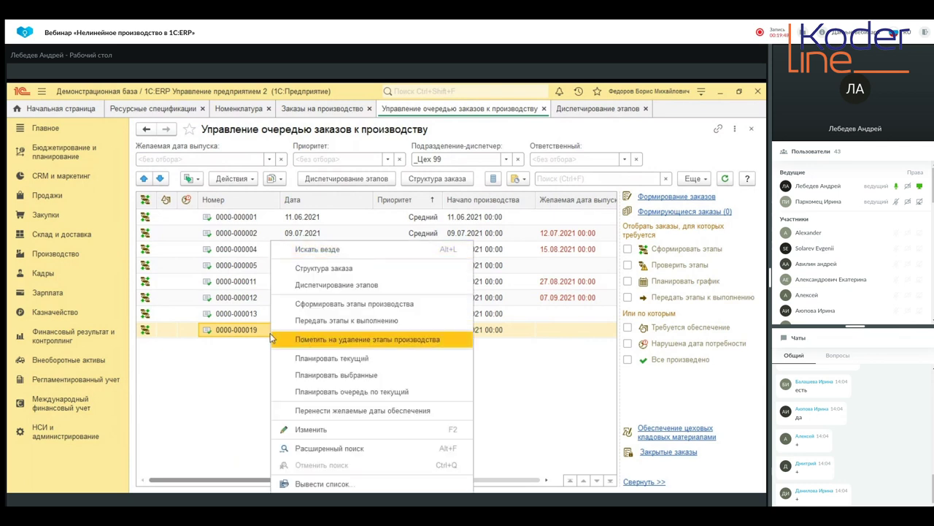
left_click(365, 306)
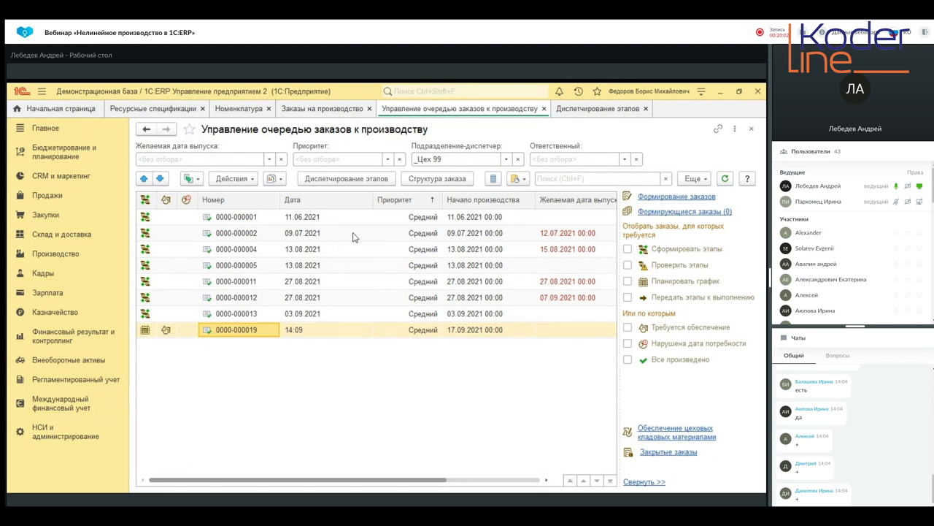
Open the stage dispatching for that order, start its production schedule planning and view the schedule by stages
right_click(242, 335)
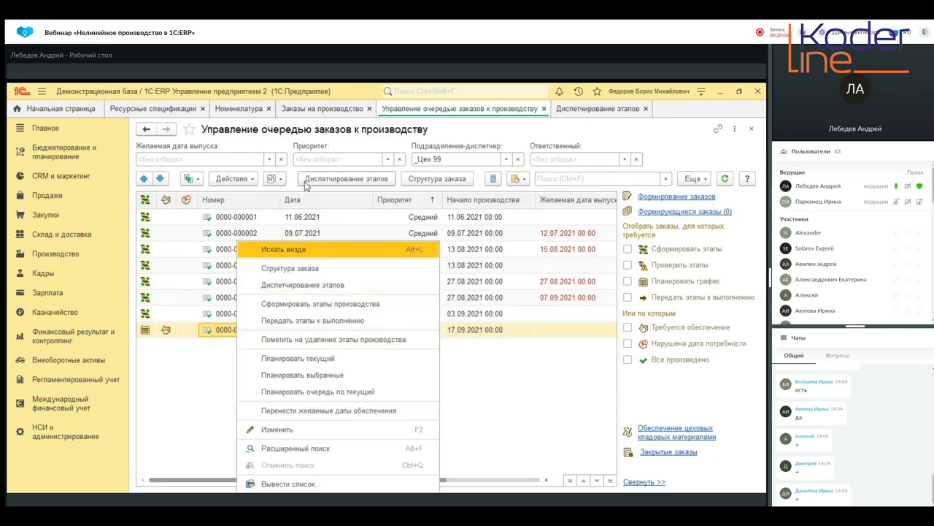
left_click(343, 179)
left_click(343, 179)
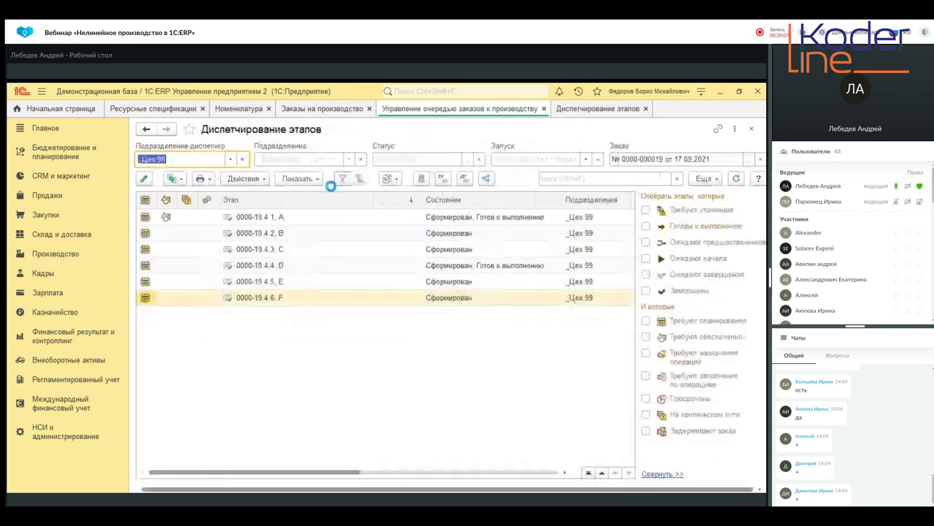
left_click(243, 178)
left_click(263, 194)
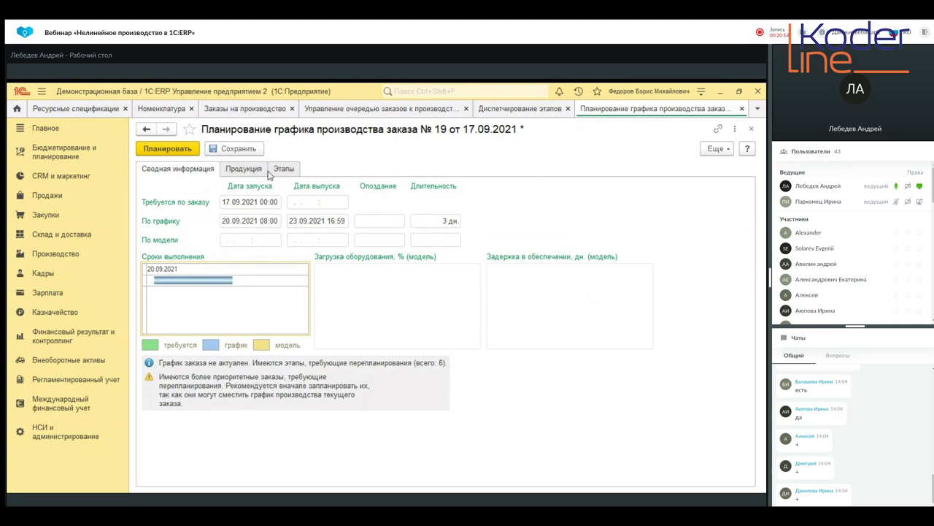
left_click(284, 174)
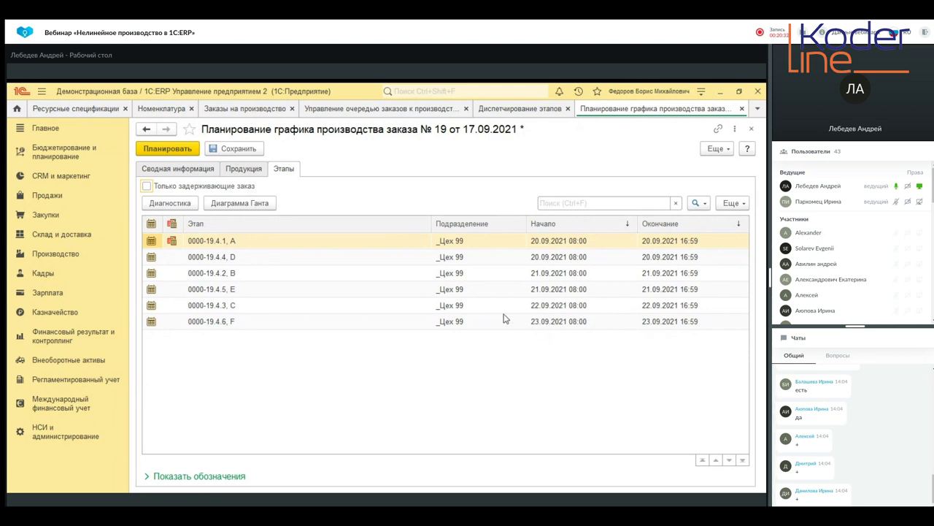
View the Gantt charts of adjacent stages for stages B, C and E in turn, closing each chart
left_click(220, 276)
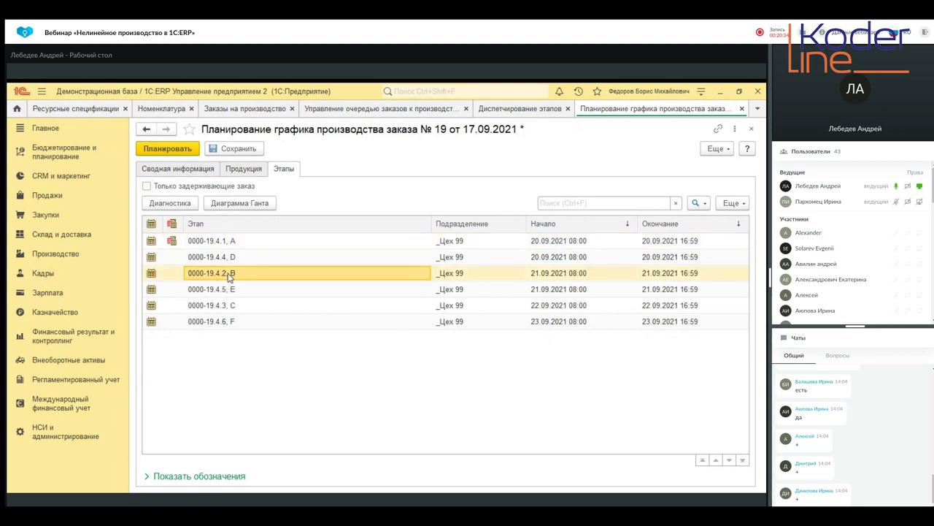
left_click(254, 205)
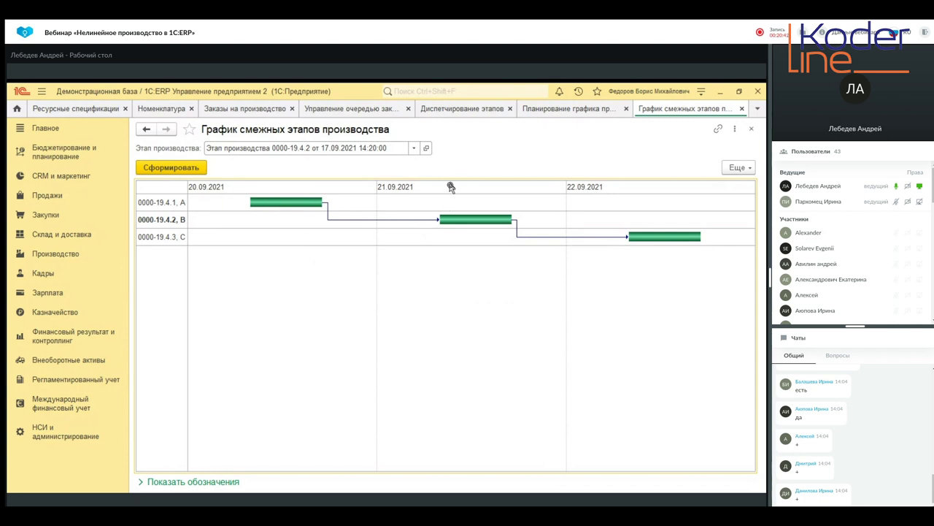
left_click(741, 110)
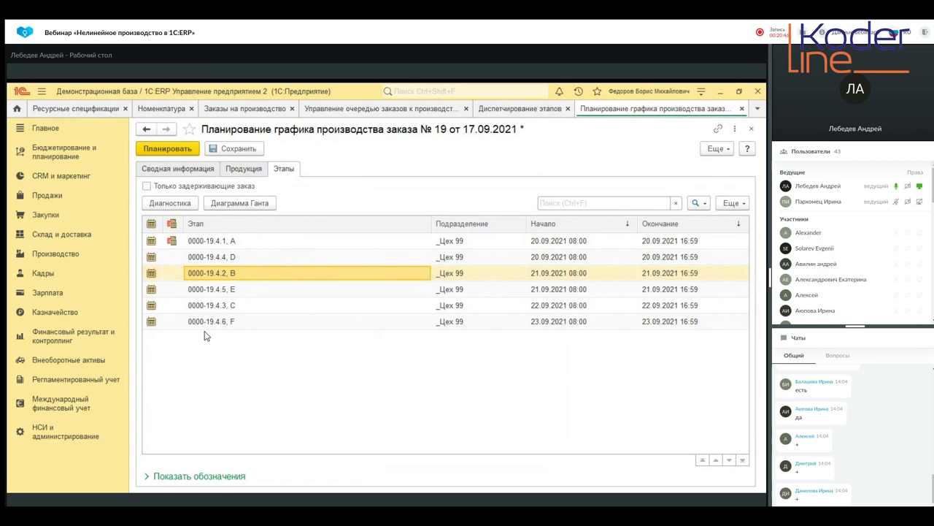
left_click(227, 306)
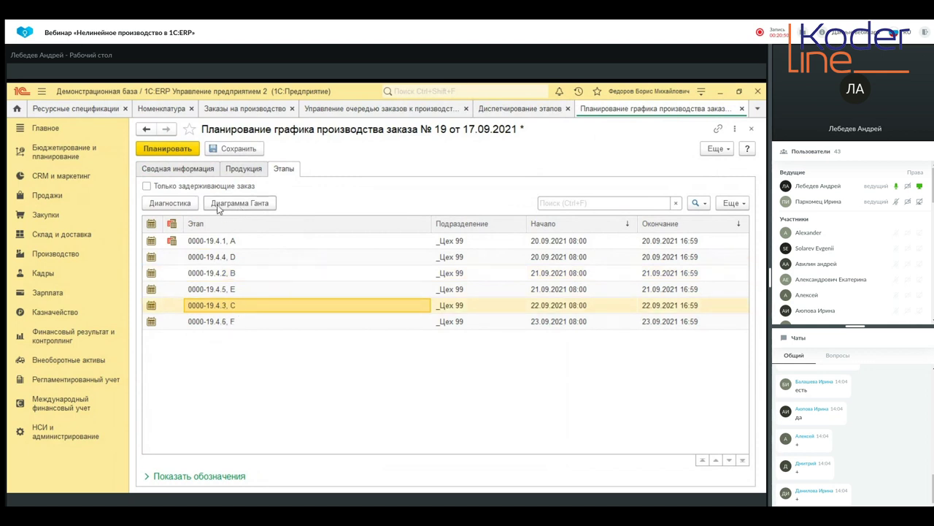
left_click(249, 207)
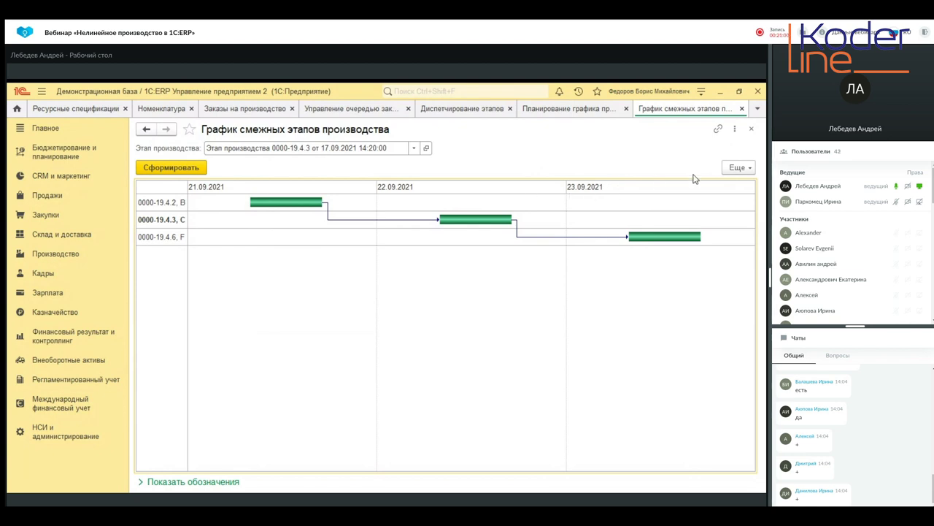
left_click(742, 108)
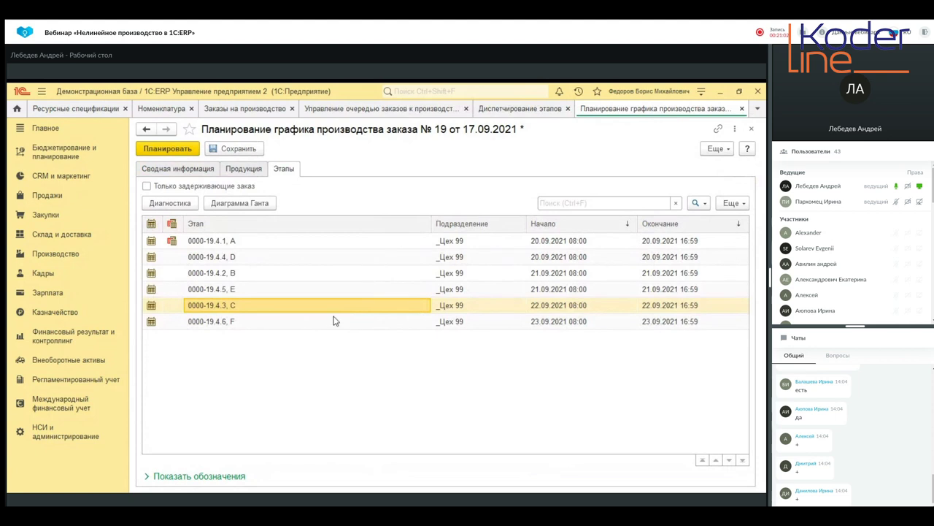
left_click(252, 292)
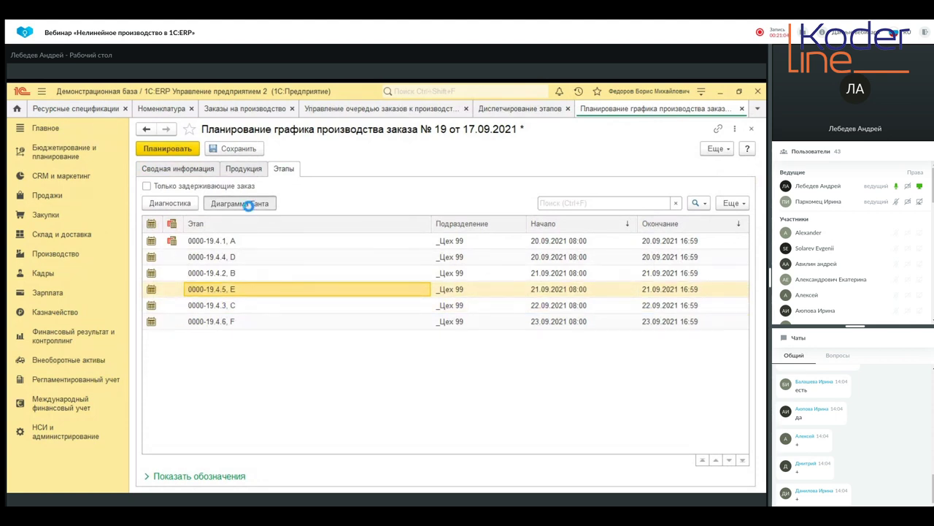
left_click(245, 203)
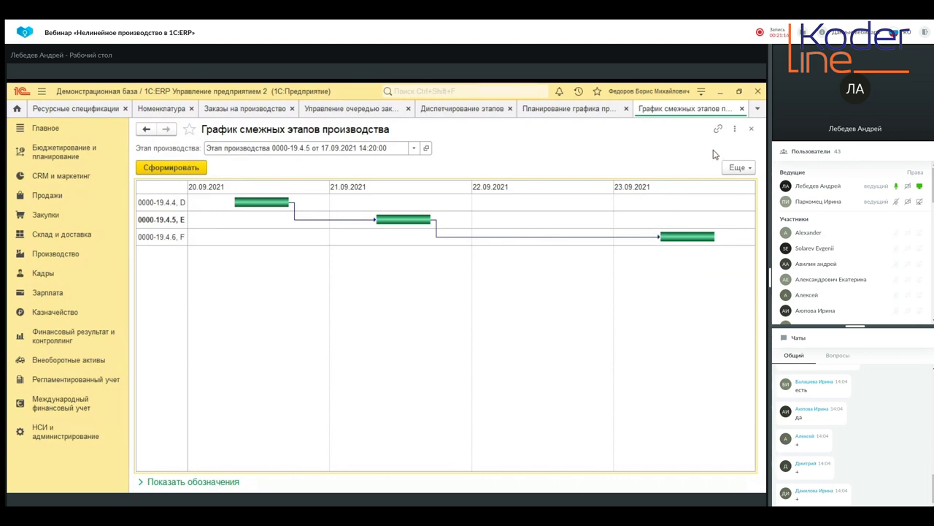
left_click(741, 109)
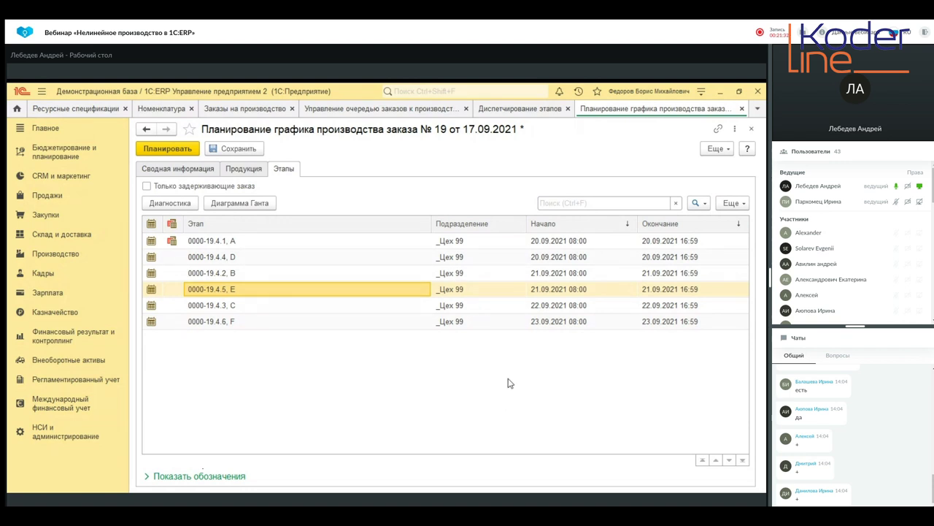
Close the order's schedule planning without saving and open the production process of the "Табуретка" resource specification
left_click(741, 108)
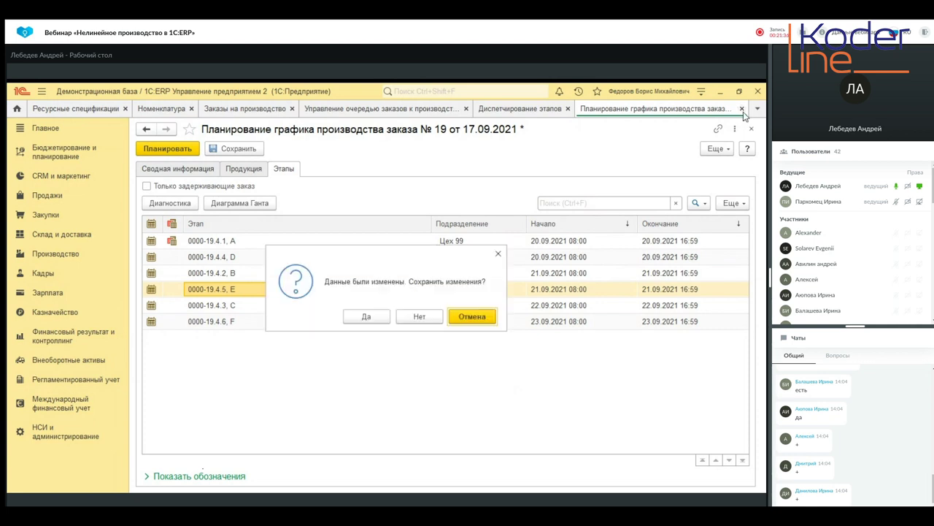
left_click(406, 322)
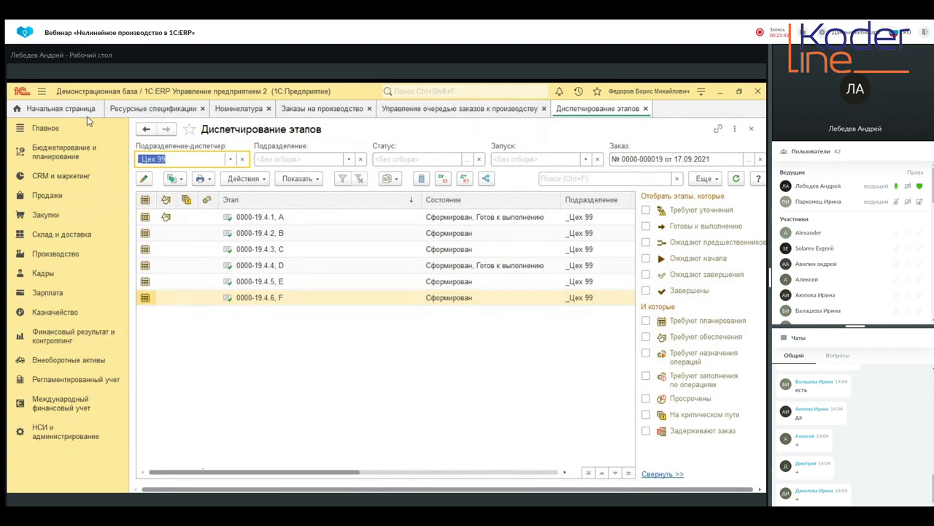
left_click(175, 111)
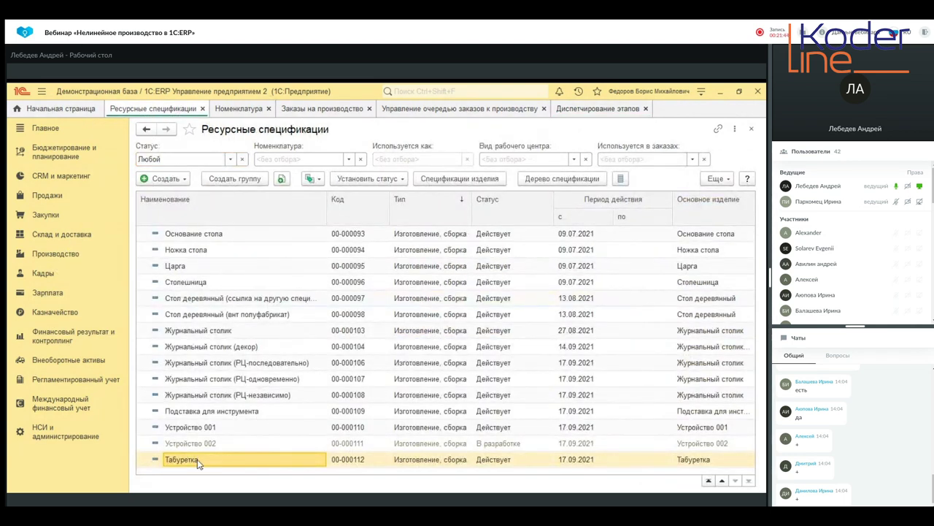
key("Return")
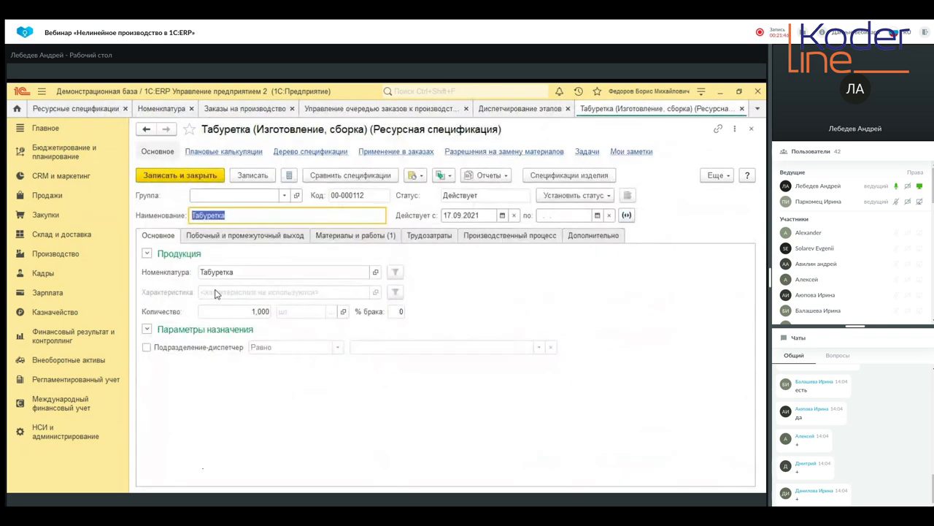
left_click(491, 235)
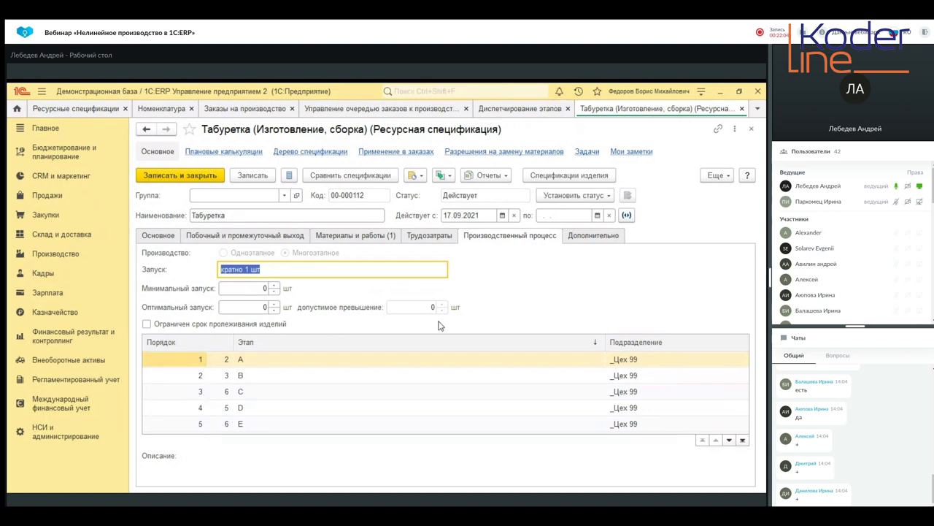
Look into stage B's settings, close them, and set the specification's status to "В разработке"
scroll(406, 351, "down", 1)
scroll(368, 357, "up", 1)
double_click(194, 377)
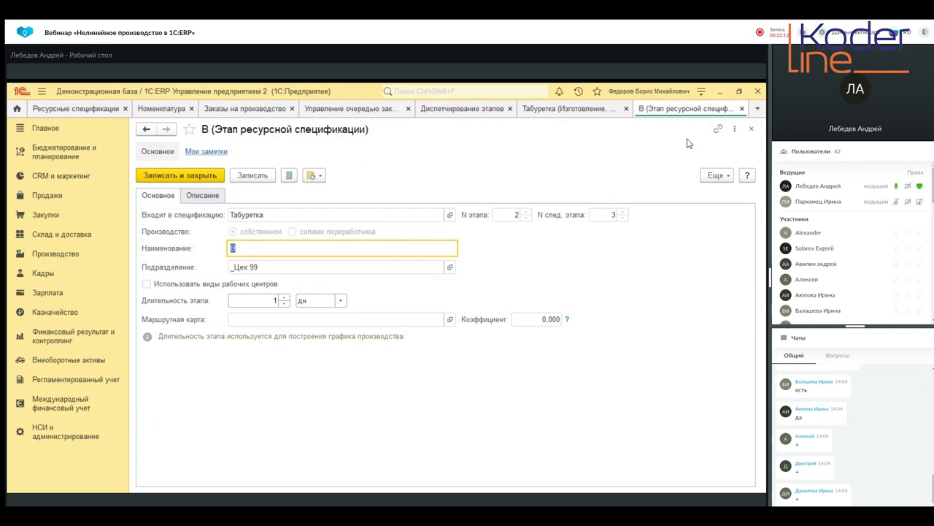
left_click(742, 109)
left_click(606, 197)
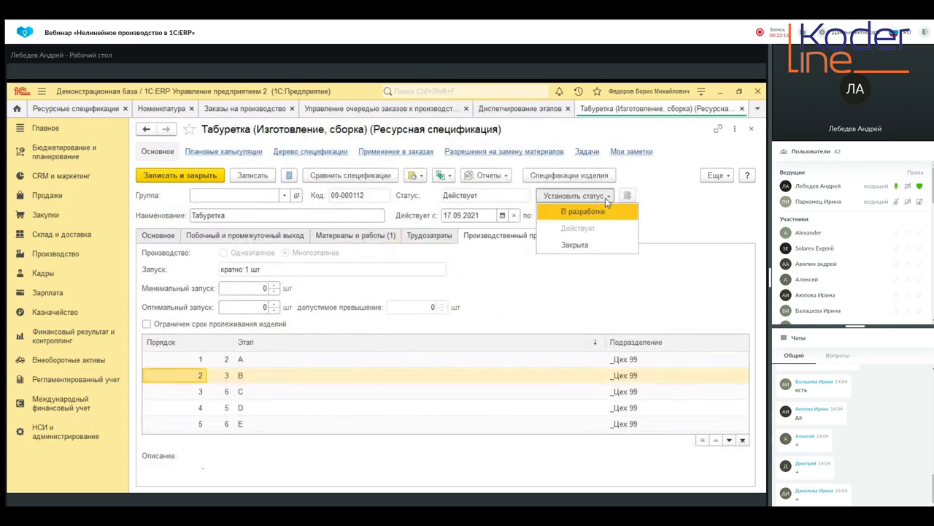
left_click(610, 213)
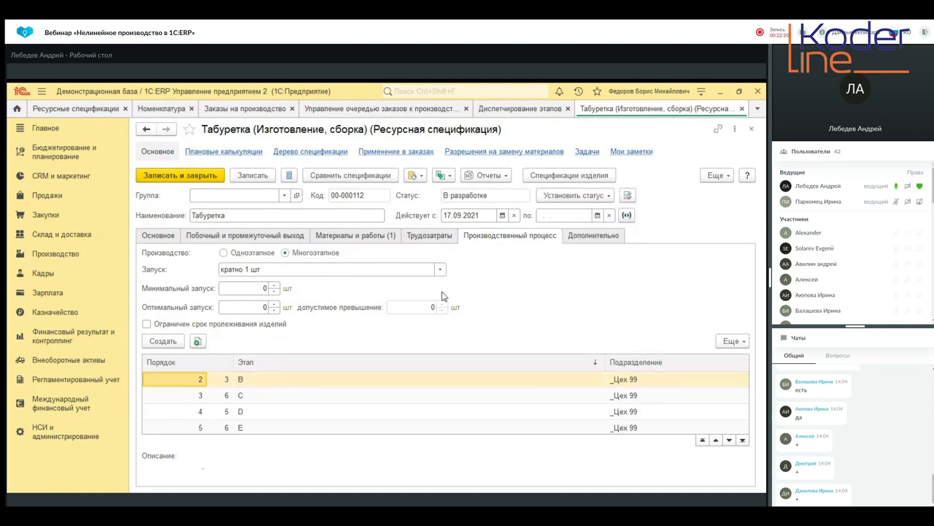
Set the stage number of stage B to 1, then save and close the stage
scroll(259, 397, "up", 1)
left_click(225, 398)
double_click(224, 397)
left_click(526, 217)
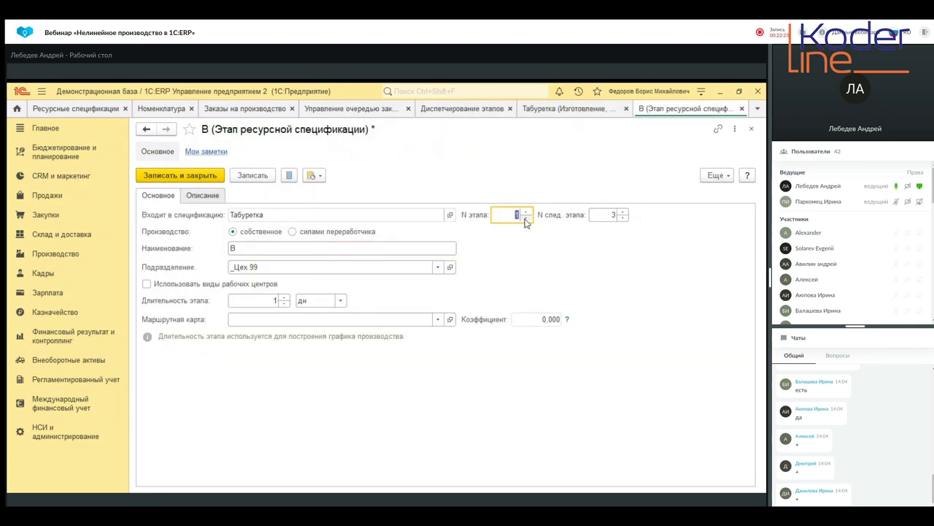
left_click(200, 178)
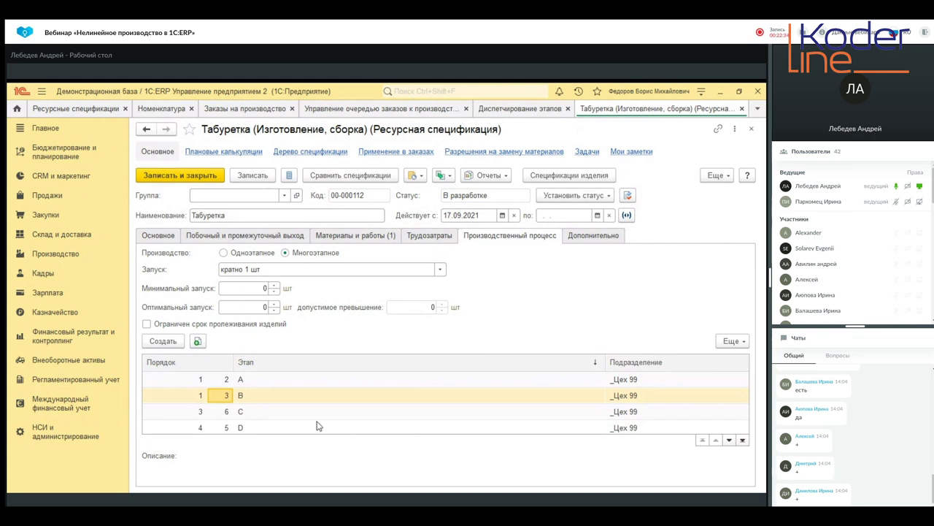
Set the next stage number of stage A to 3, then save and close the stage
double_click(223, 380)
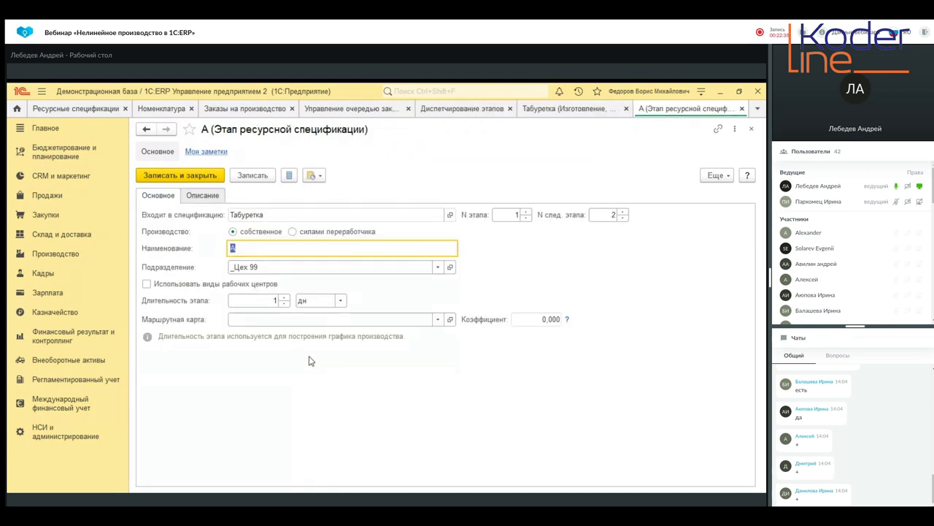
left_click(617, 214)
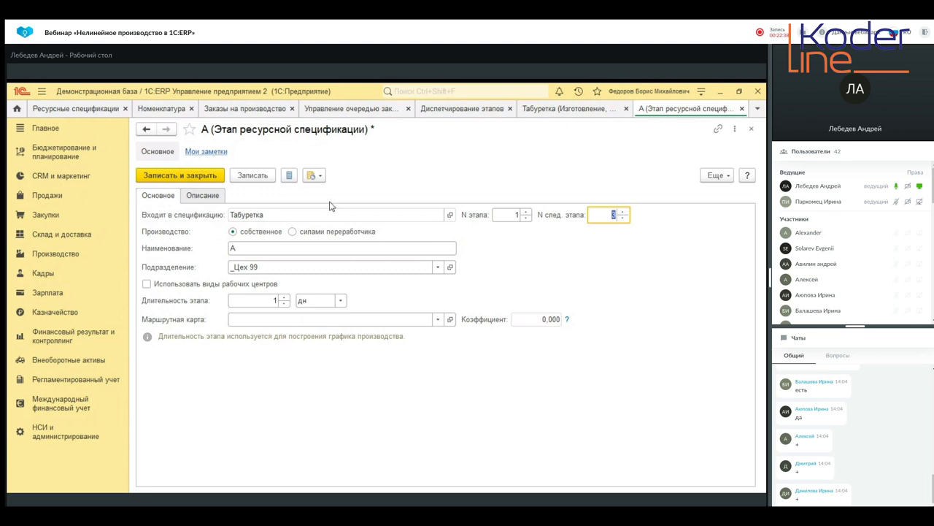
left_click(204, 175)
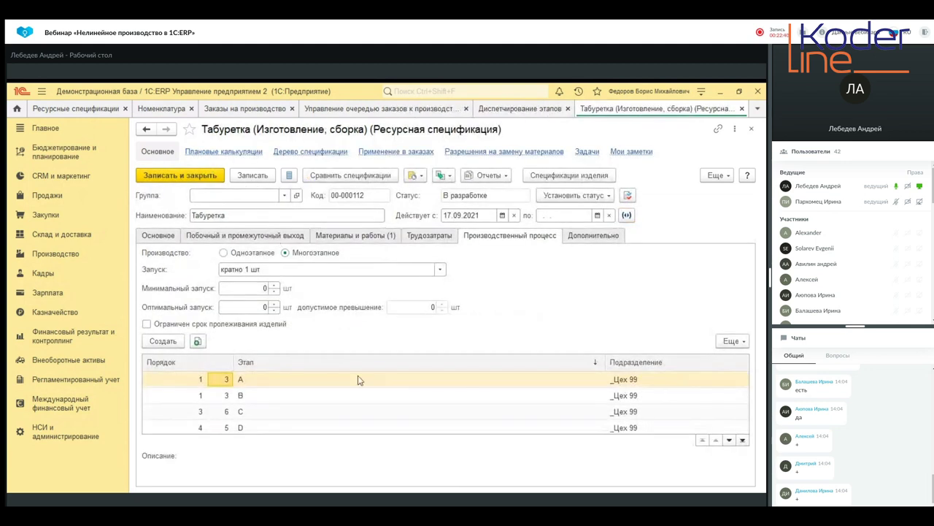
Set the next stage number of stage C to 4, then save and close the stage
left_click(344, 408)
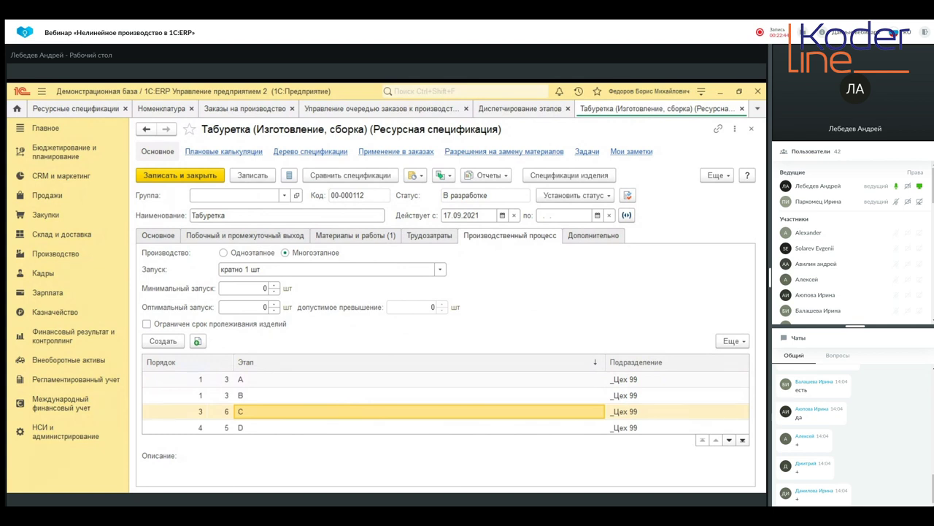
left_click(223, 411)
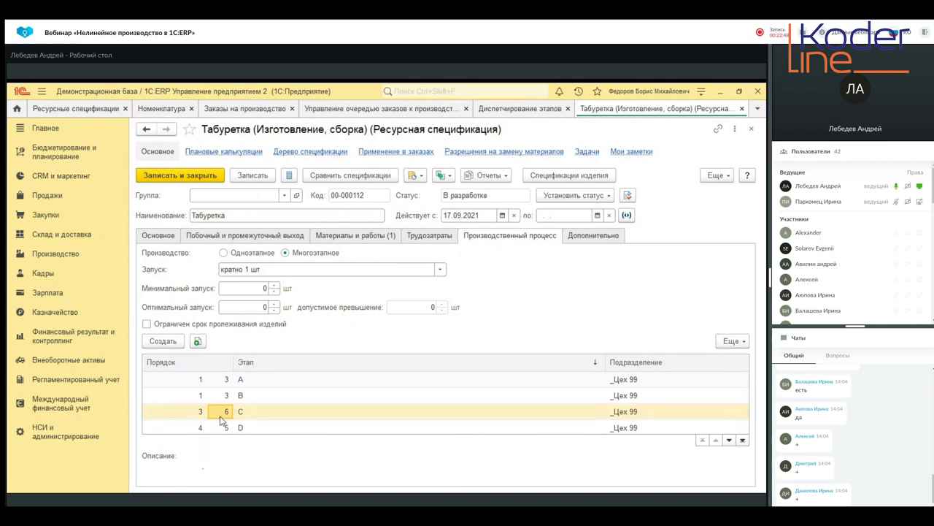
double_click(222, 416)
left_click(605, 214)
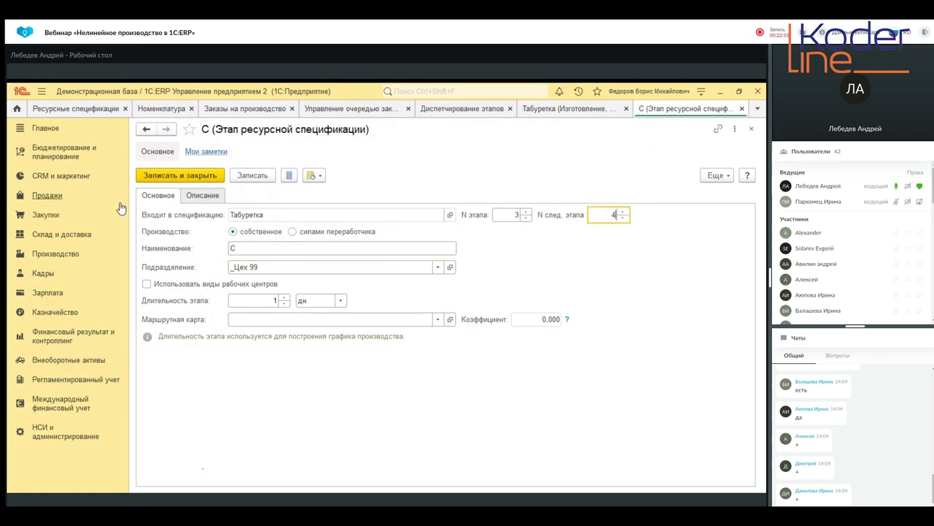
left_click(175, 176)
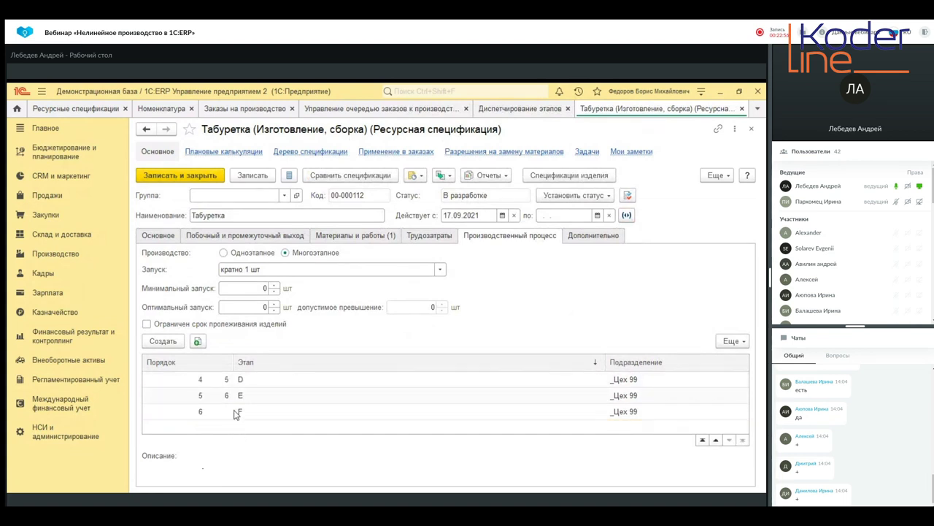
Check the updated stage order and try to set the specification's status to "Действует"
scroll(232, 431, "down", 2)
scroll(291, 422, "up", 2)
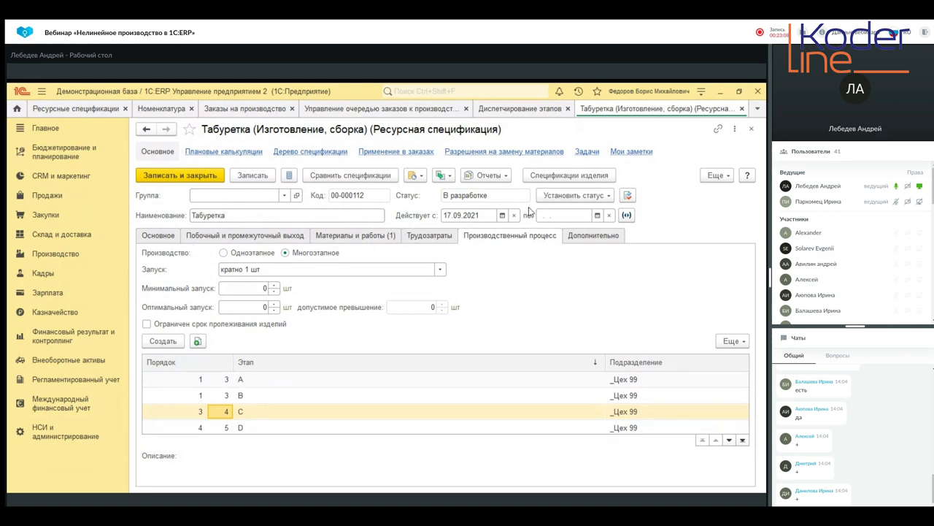
left_click(609, 195)
left_click(589, 233)
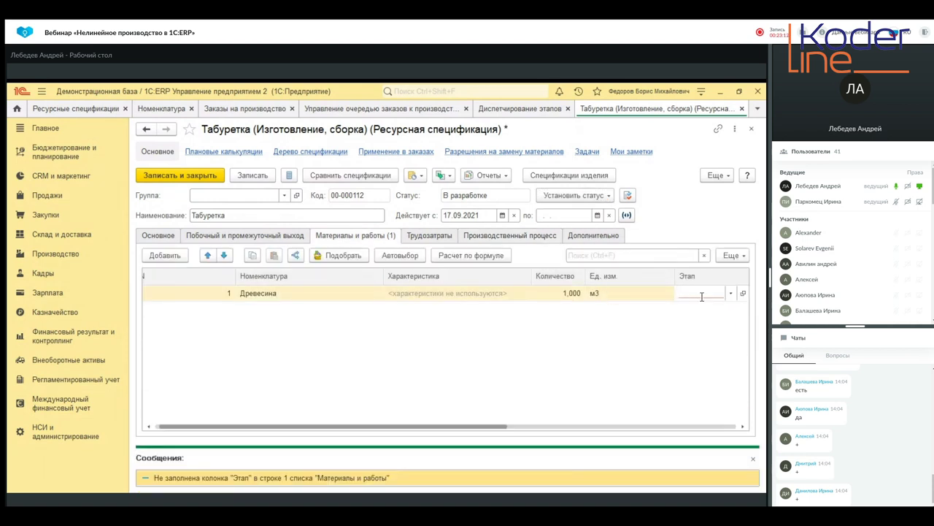
Assign stage A to the "Древесина" material line and set the specification's status to "Действует"
left_click(730, 294)
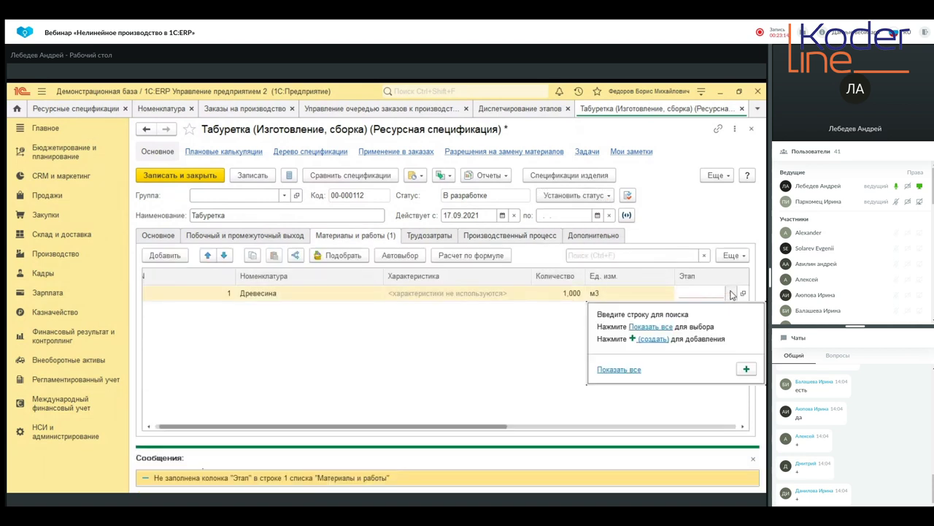
left_click(664, 327)
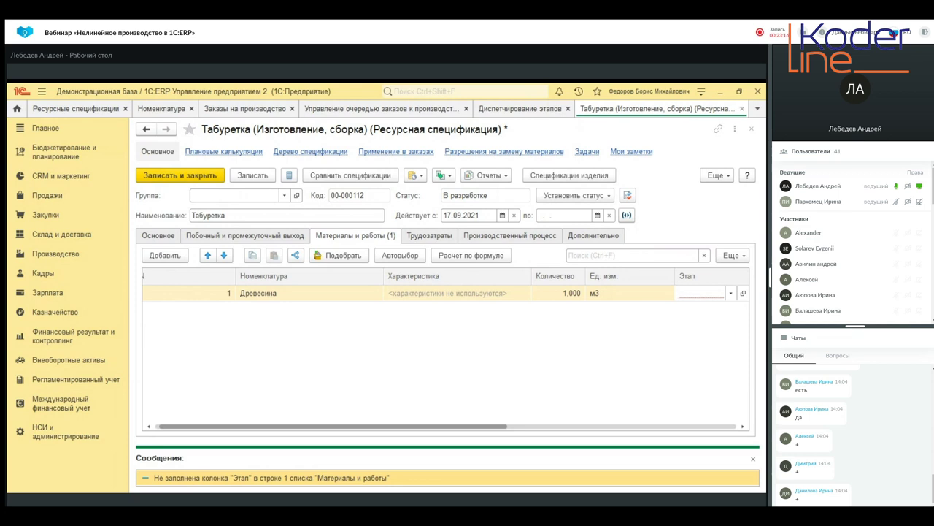
type("А")
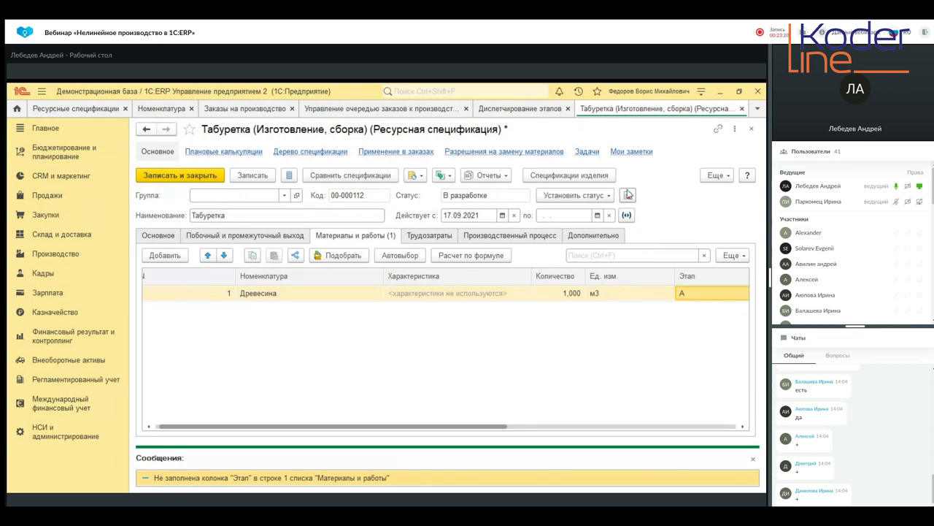
left_click(604, 195)
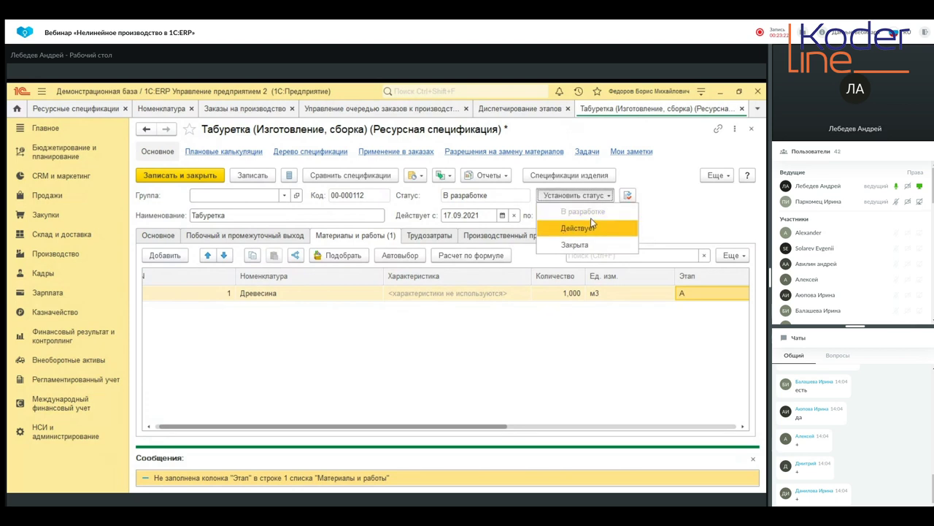
left_click(591, 227)
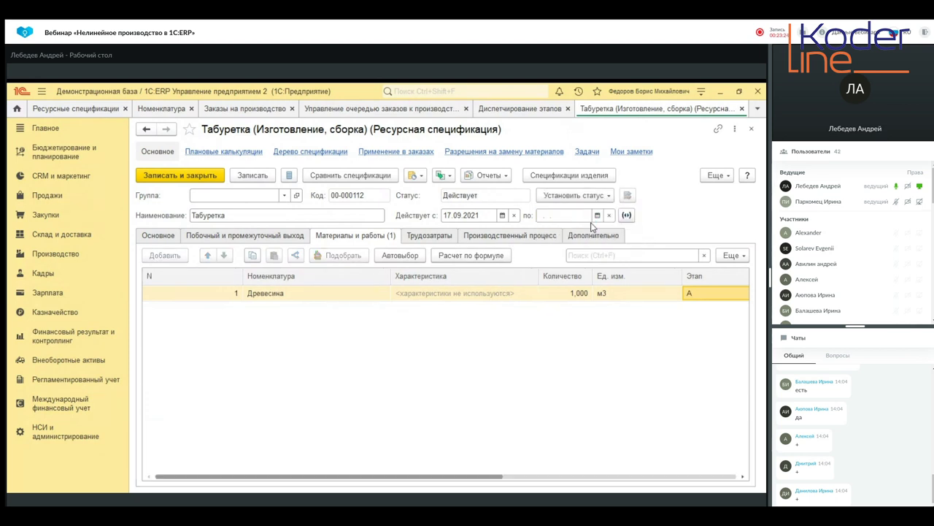
Review the stage links in the specification's production process and set its status back to "В разработке"
left_click(498, 237)
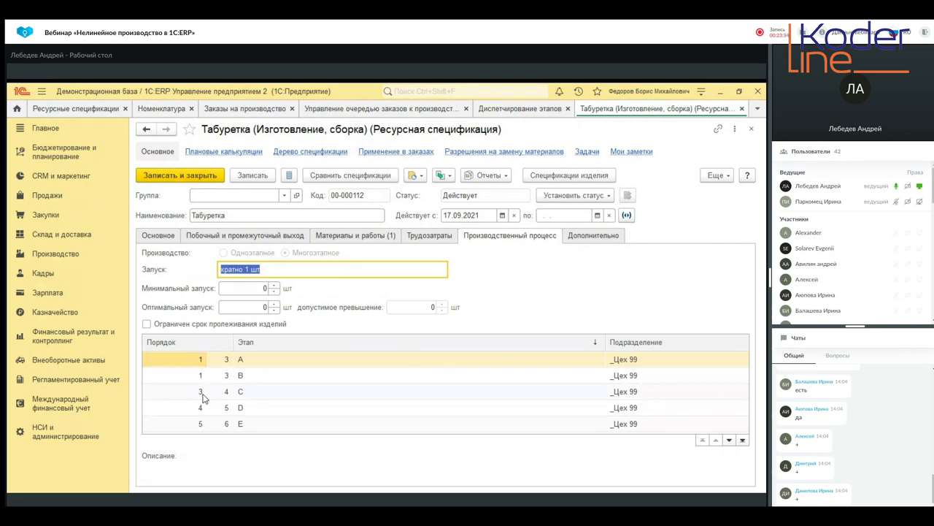
scroll(227, 406, "down", 1)
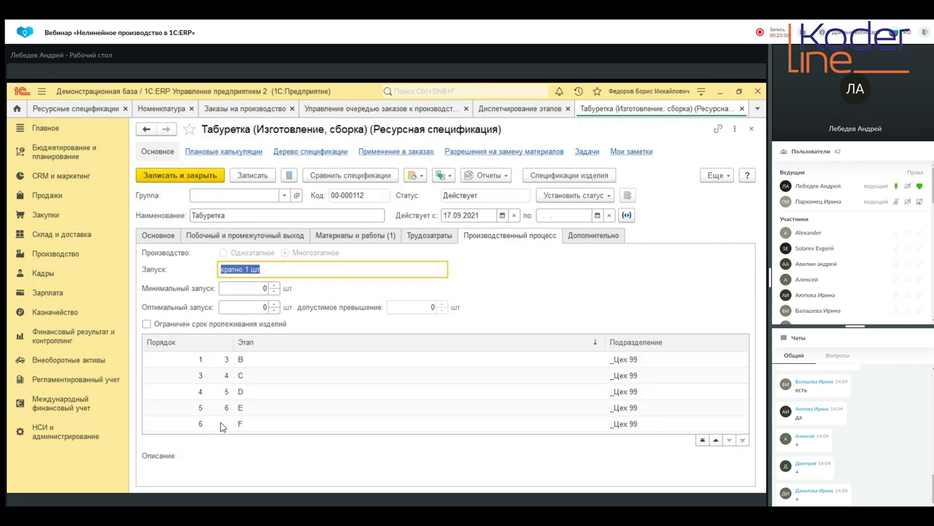
scroll(223, 427, "up", 1)
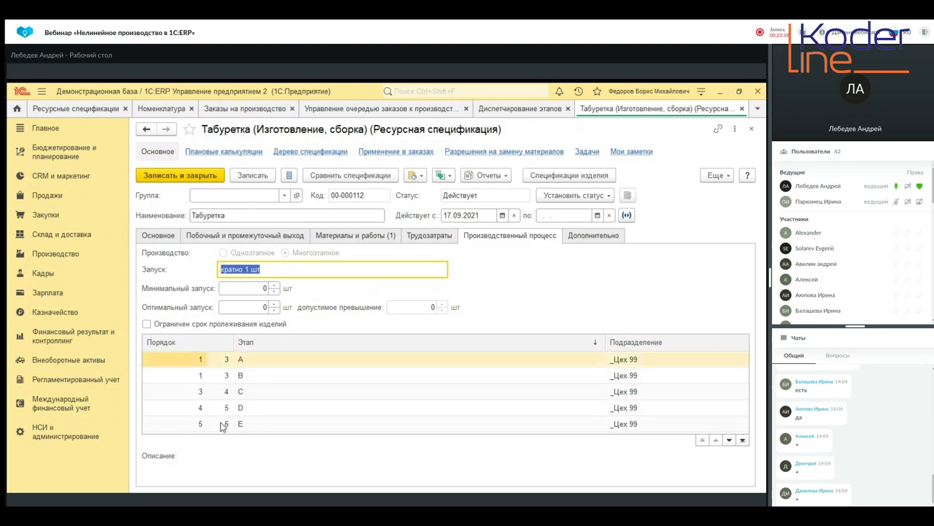
left_click(562, 198)
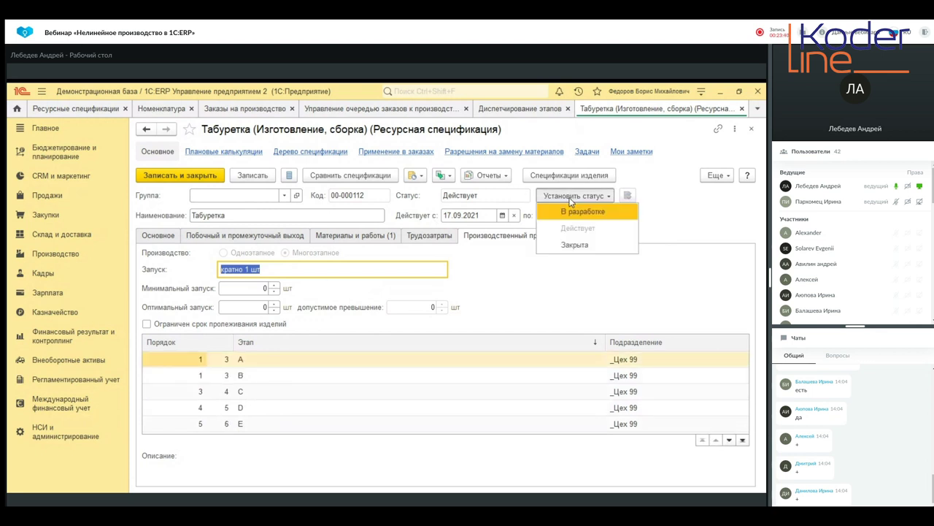
left_click(567, 212)
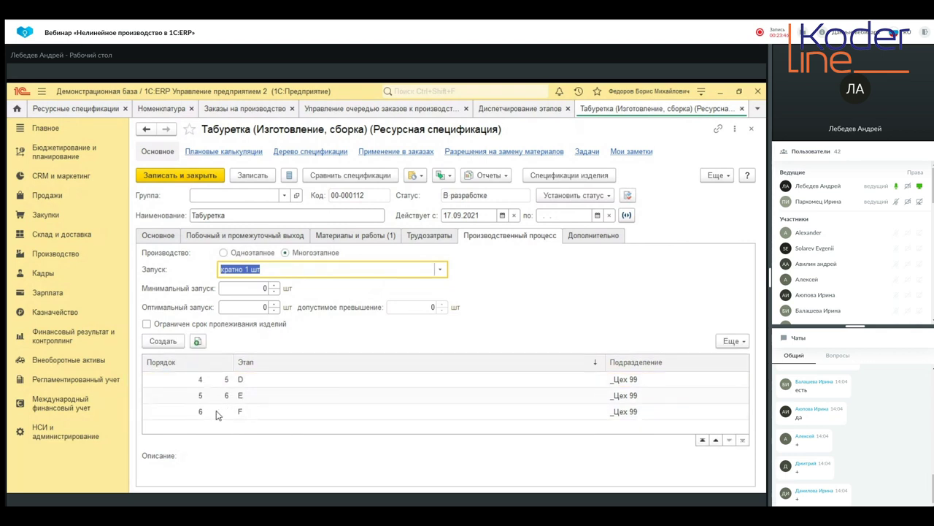
Set the next stage number of stage A to 2, then save and close the stage
scroll(236, 413, "up", 2)
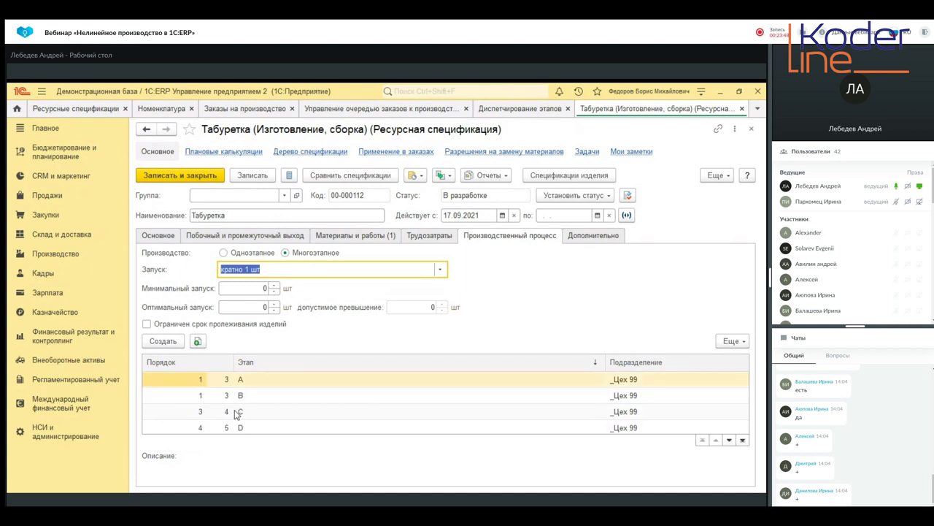
scroll(236, 430, "down", 2)
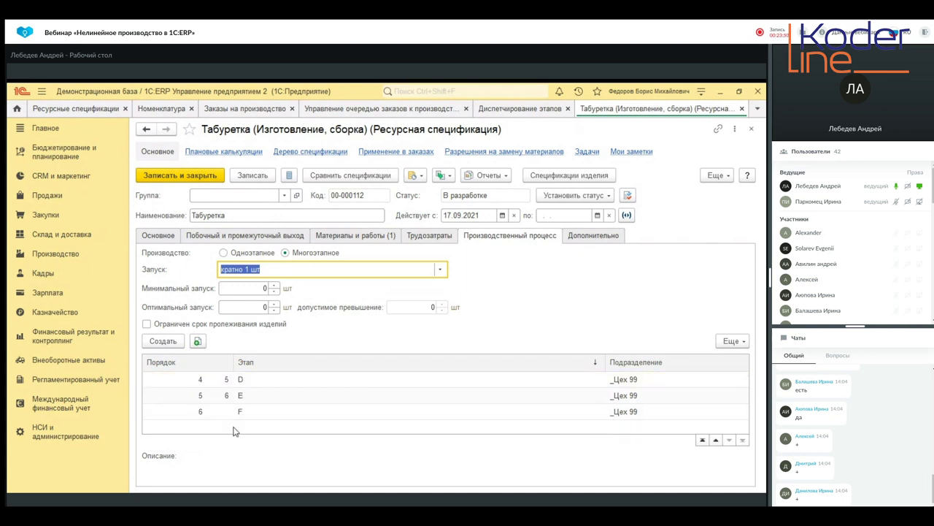
scroll(232, 427, "up", 2)
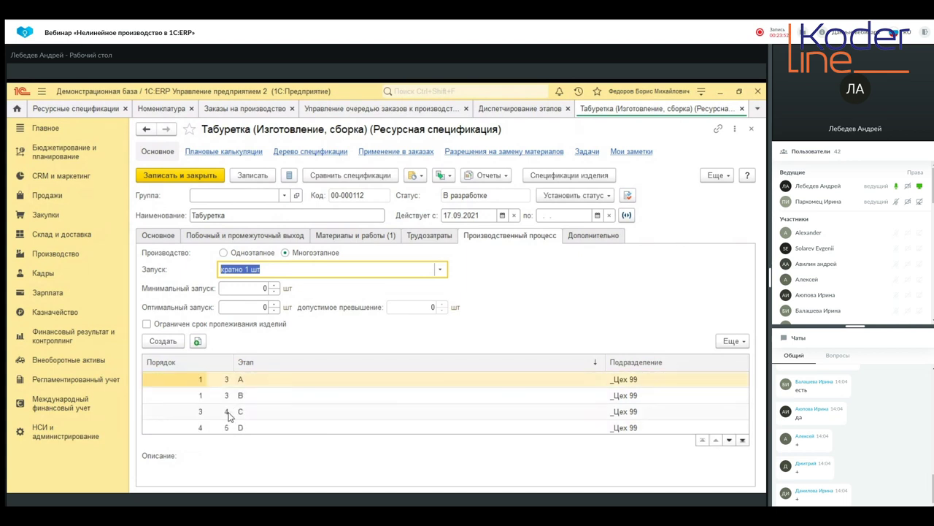
left_click(228, 413)
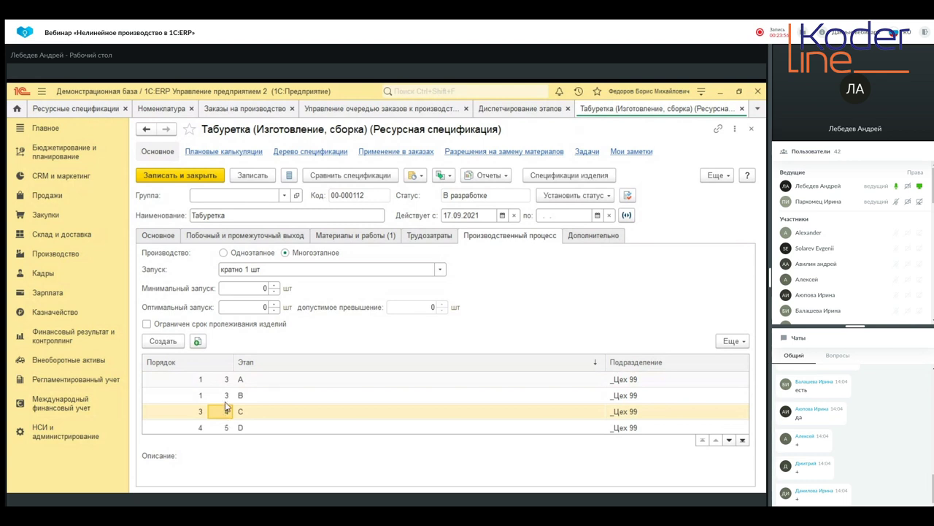
double_click(226, 379)
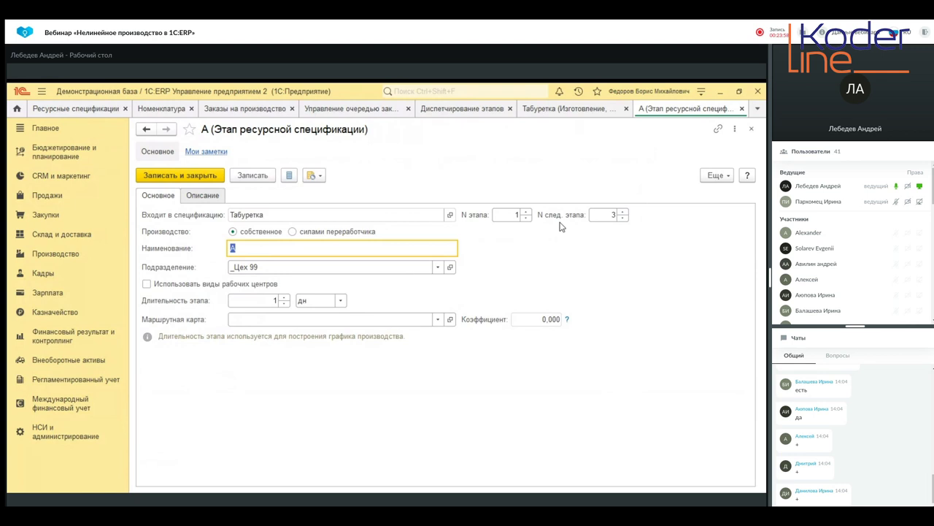
left_click(621, 214)
type("2")
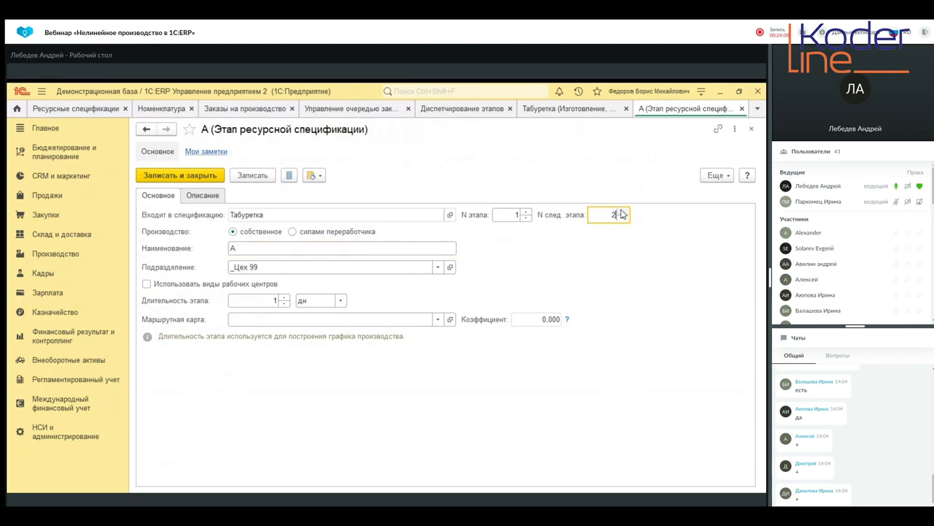
left_click(179, 178)
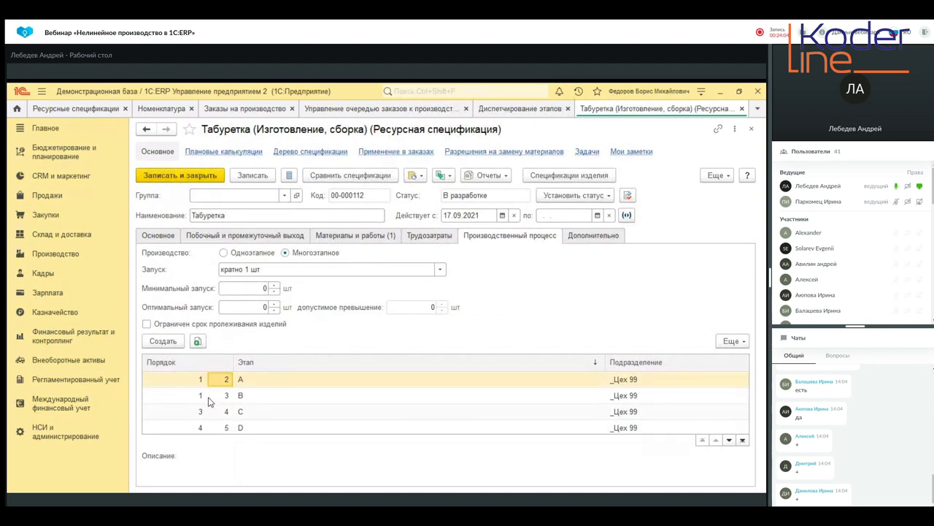
Set the stage number of stage B to 2, then save and close the stage
double_click(205, 400)
left_click(516, 214)
type("2")
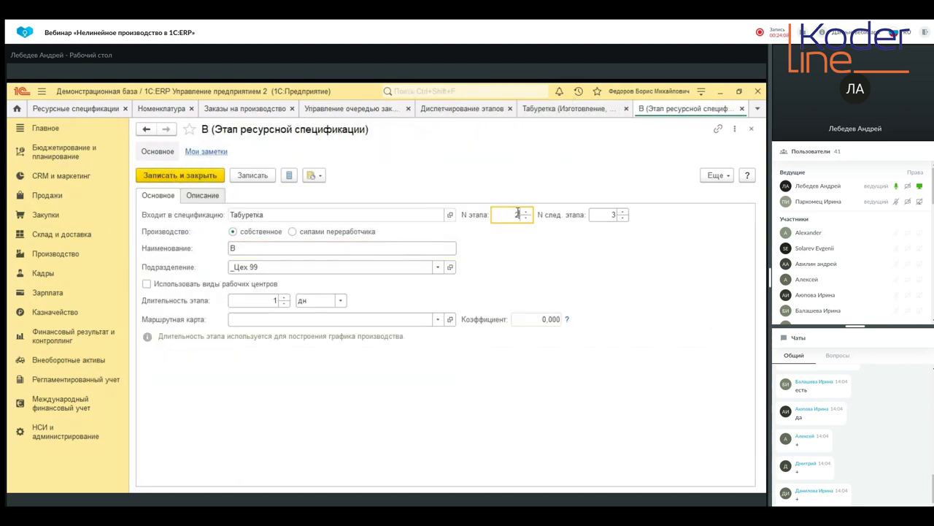
left_click(210, 177)
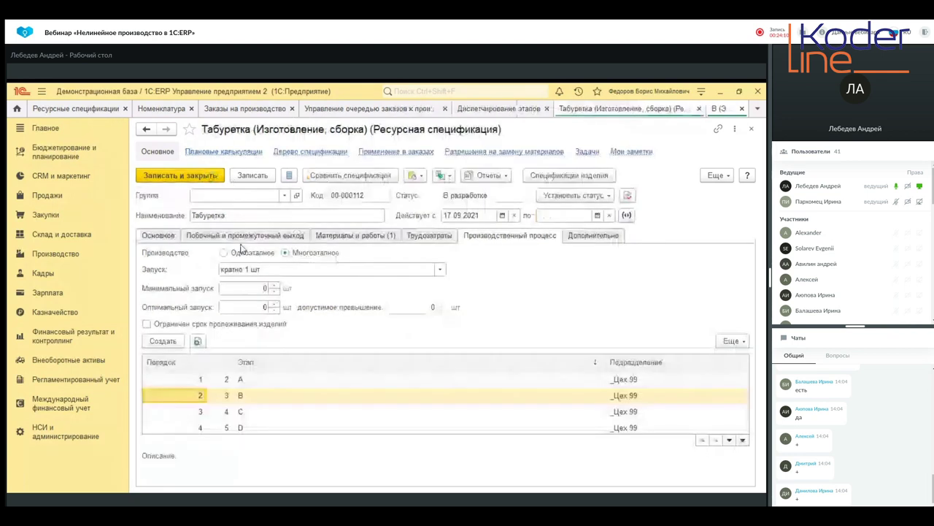
Set the next stage number of stage D to 6, then save and close the stage
scroll(309, 395, "down", 1)
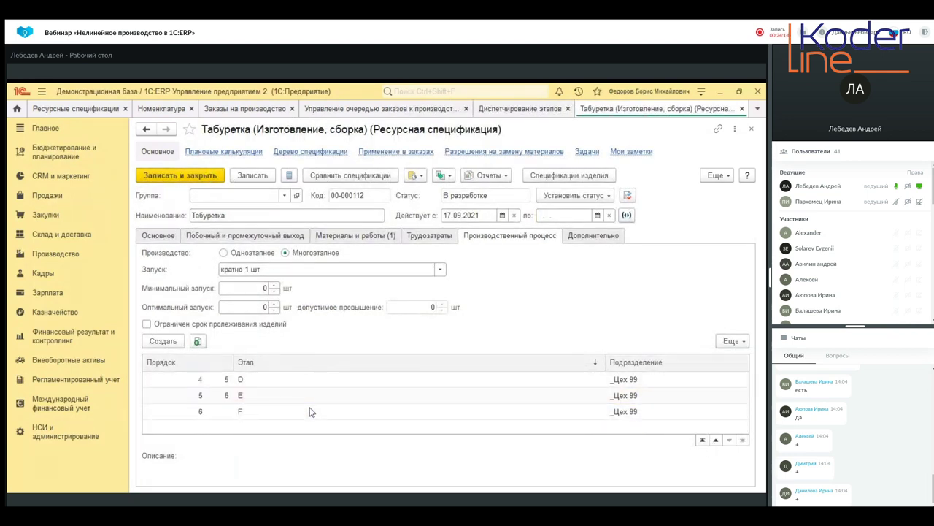
scroll(310, 412, "up", 1)
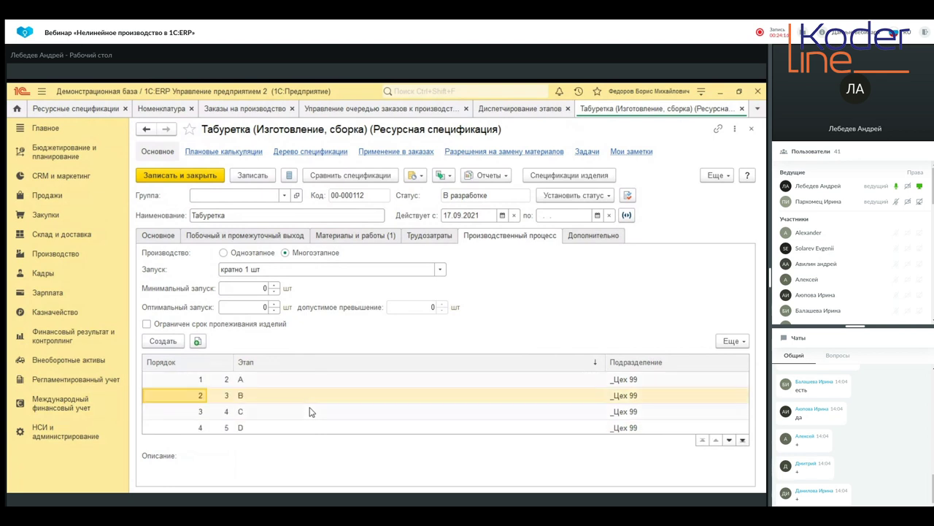
scroll(309, 412, "down", 1)
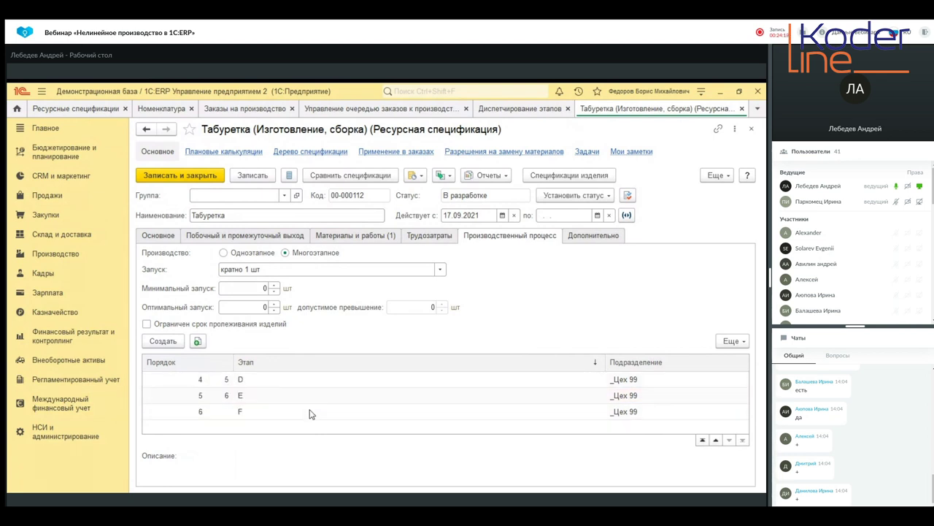
left_click(219, 394)
scroll(223, 409, "up", 3)
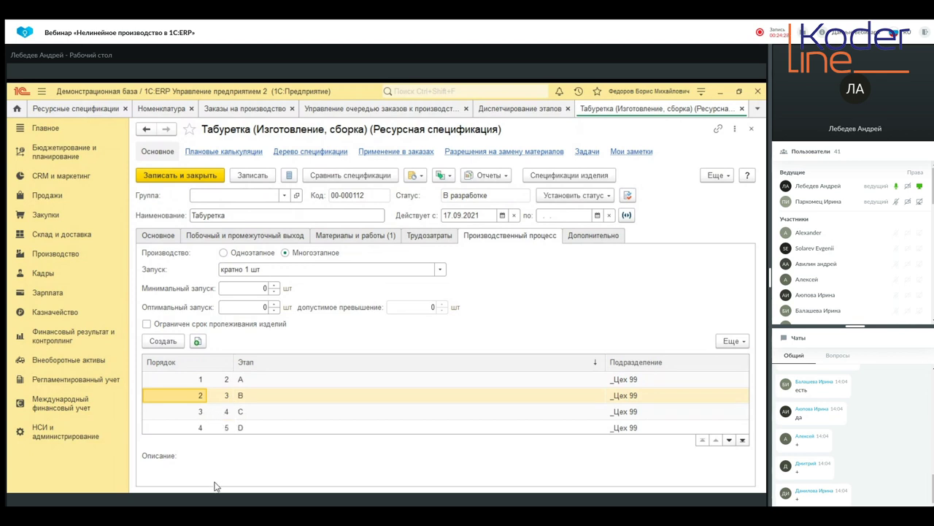
scroll(212, 427, "down", 3)
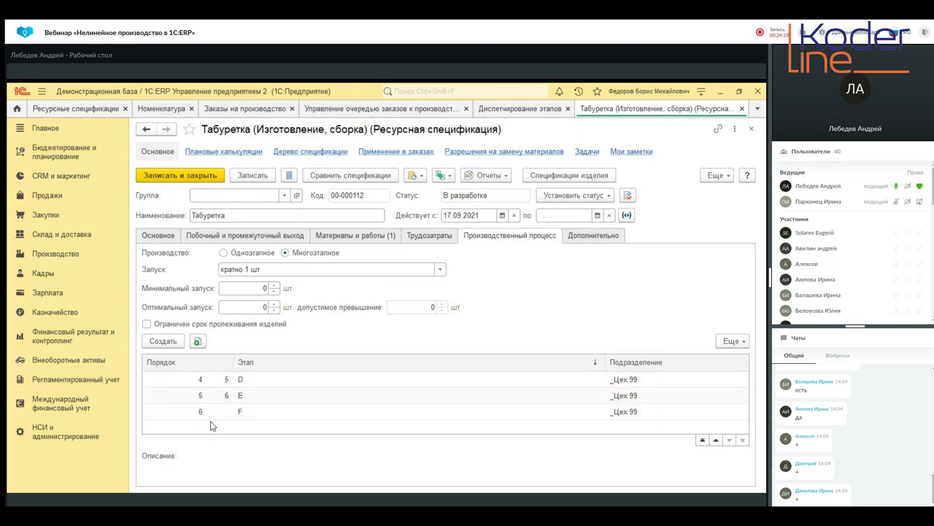
left_click(227, 381)
double_click(227, 386)
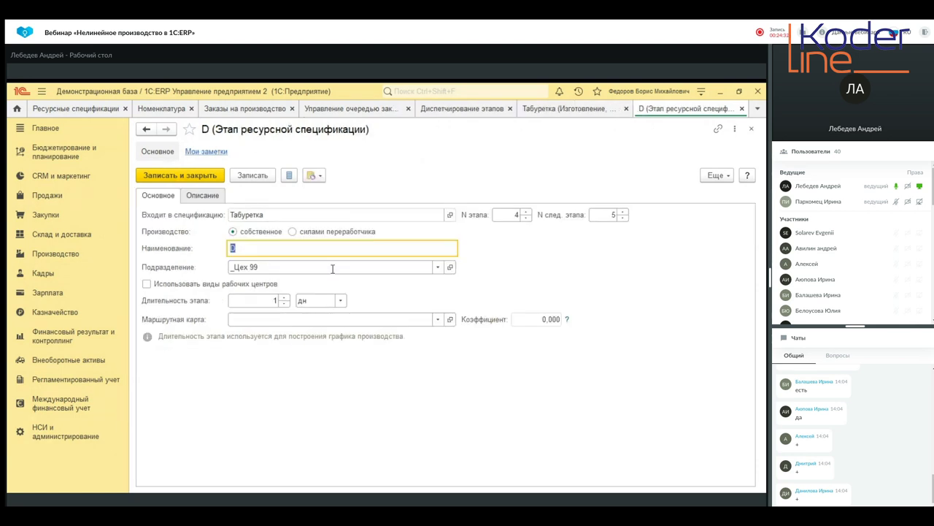
double_click(613, 214)
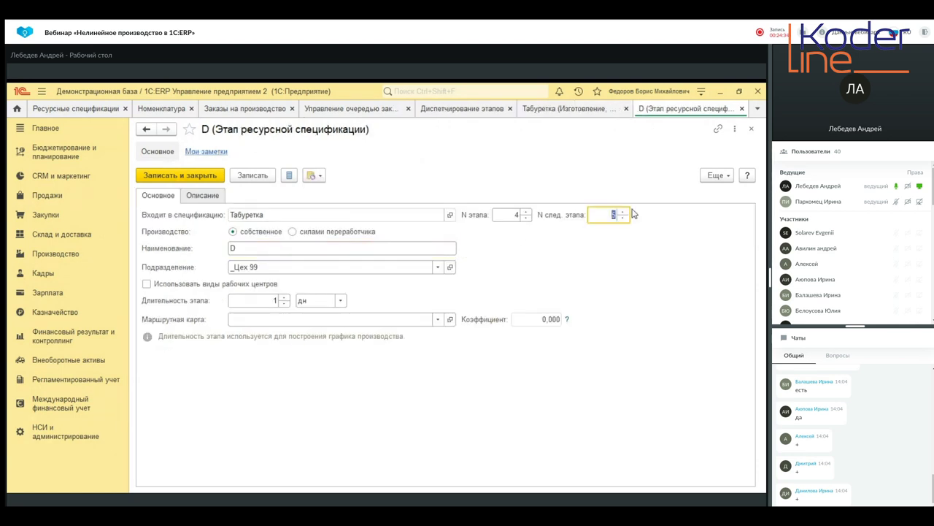
type("6")
left_click(209, 176)
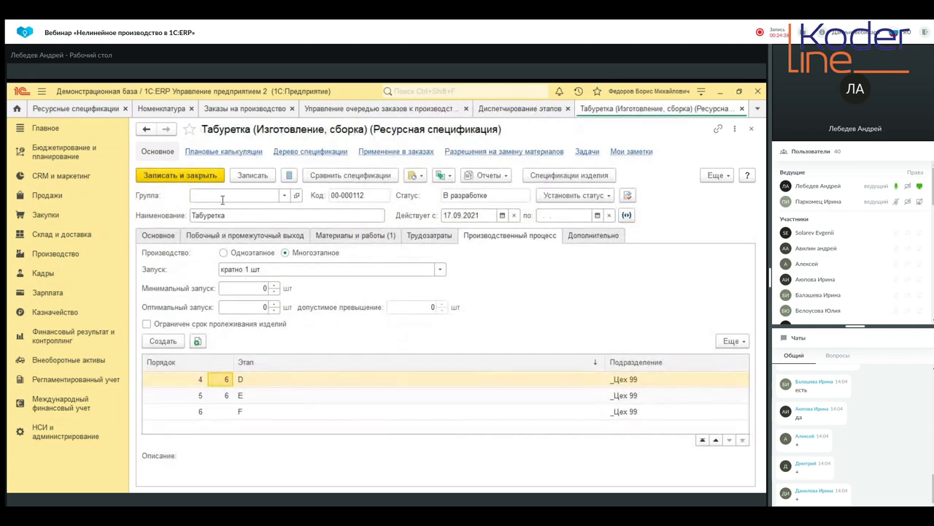
Set the next stage number of stage E to 0, then save and close the stage
left_click(195, 395)
double_click(194, 396)
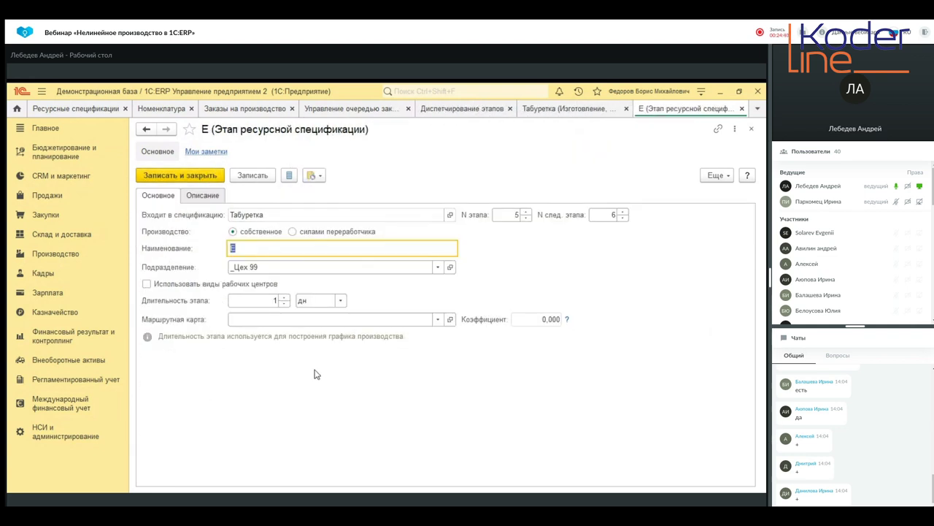
left_click(602, 214)
type("0")
left_click(180, 176)
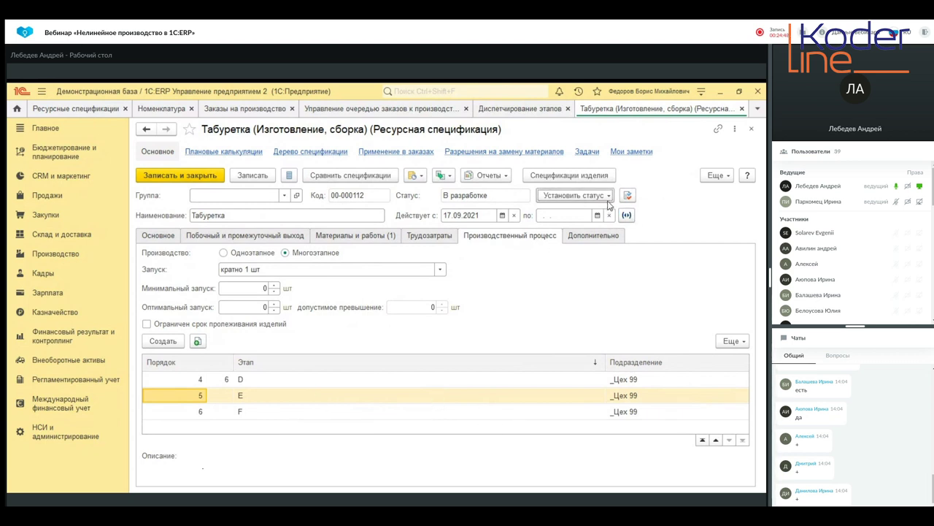
Try to change the status of the "Табуретка" specification, then dismiss the error messages
left_click(584, 195)
left_click(594, 225)
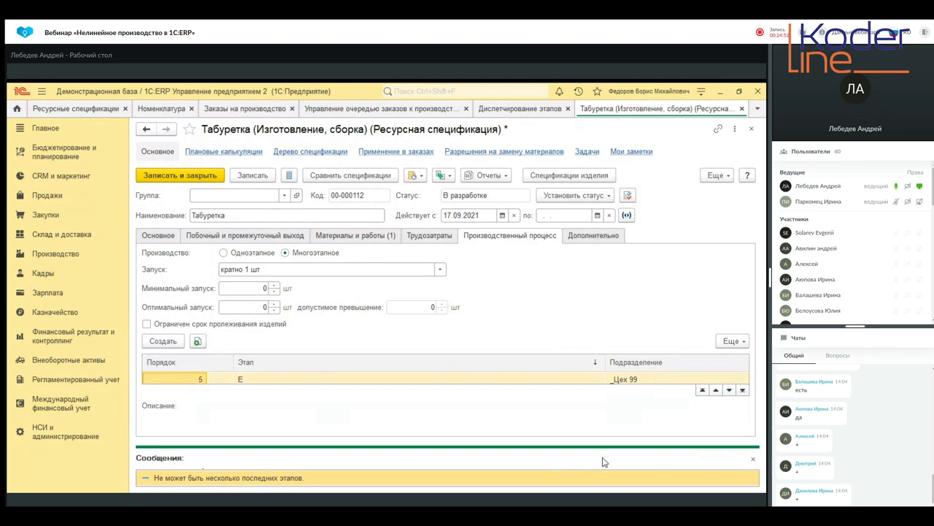
left_click(196, 479)
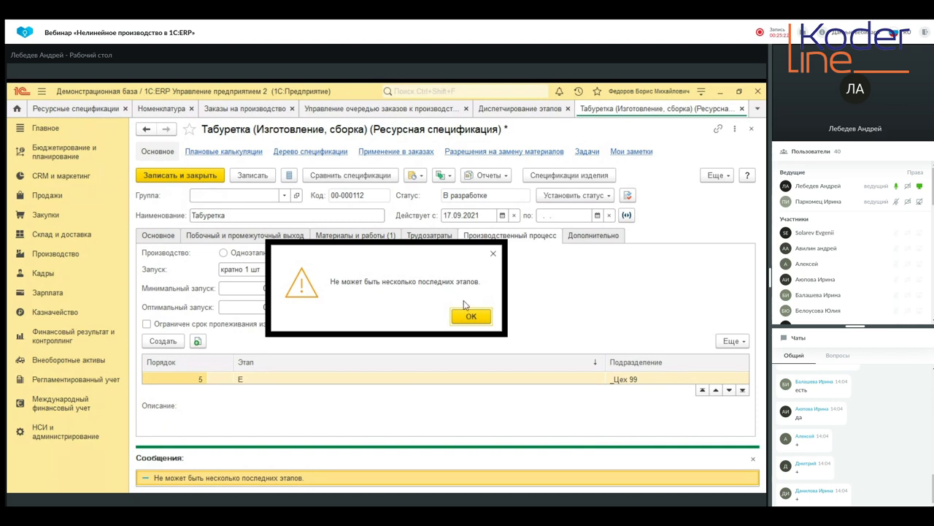
left_click(472, 318)
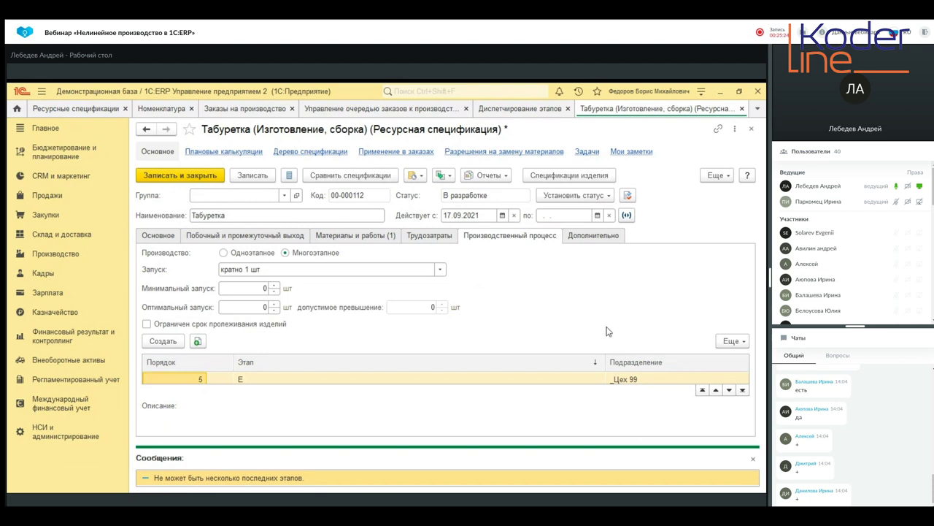
left_click(752, 459)
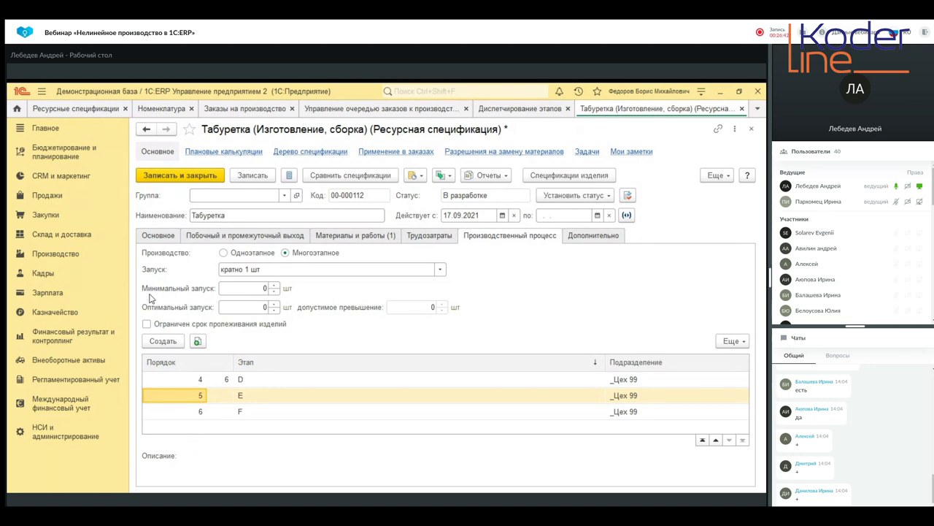
Open the resource specification "Стол деревянный (ссылка на другую спецификацию)" and view its materials and works
left_click(83, 111)
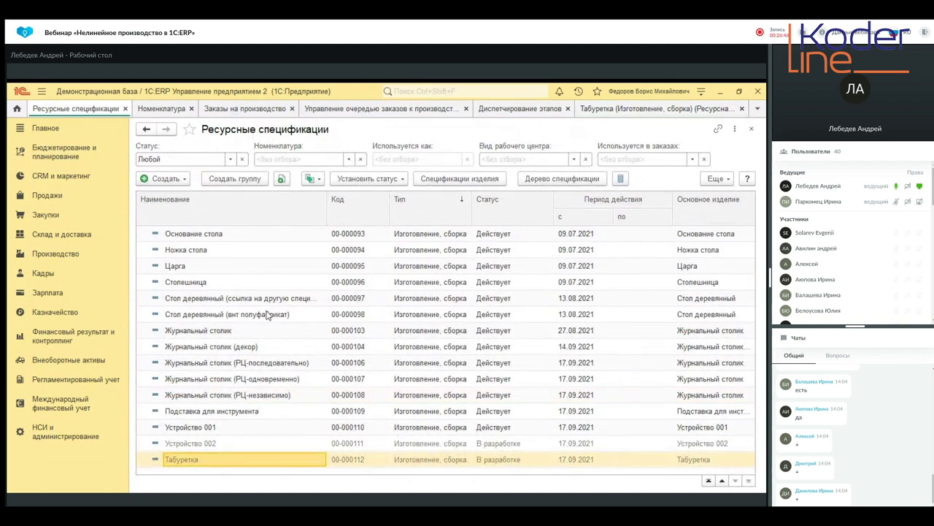
left_click(226, 318)
left_click(275, 304)
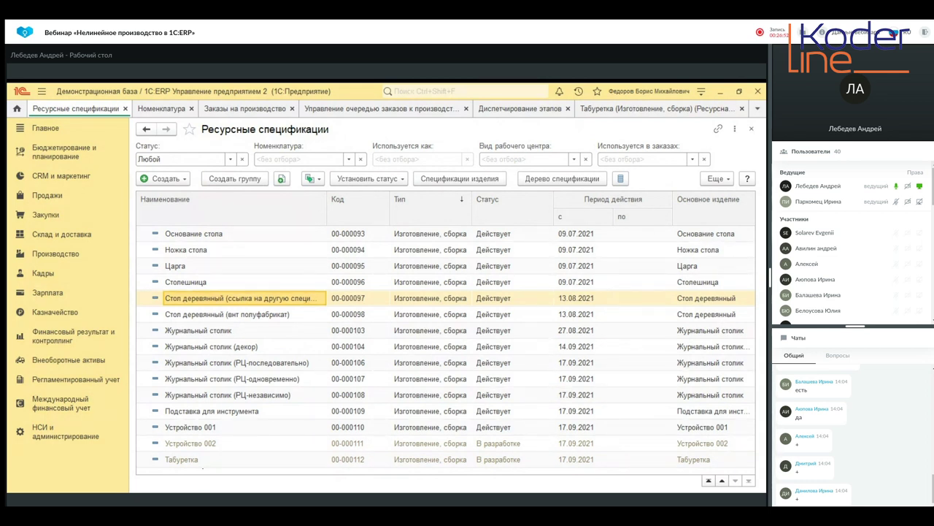
left_click(207, 299)
double_click(207, 298)
left_click(366, 232)
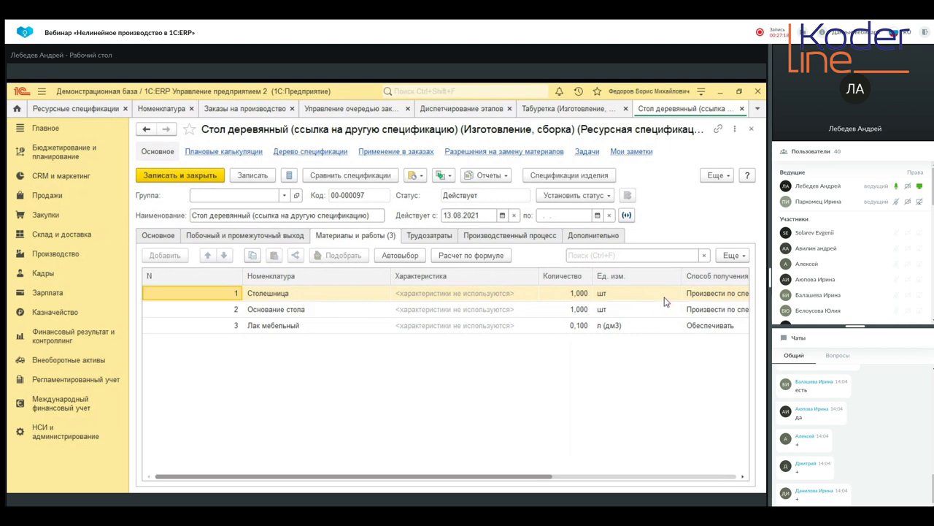
Review the wooden table specification's production process, by-product output and main product data, then return to its materials
left_click(494, 237)
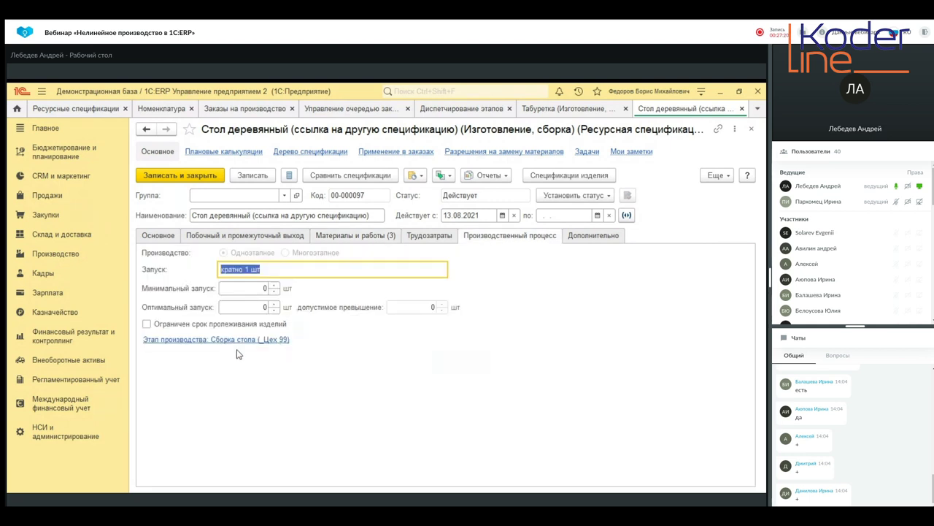
left_click(276, 241)
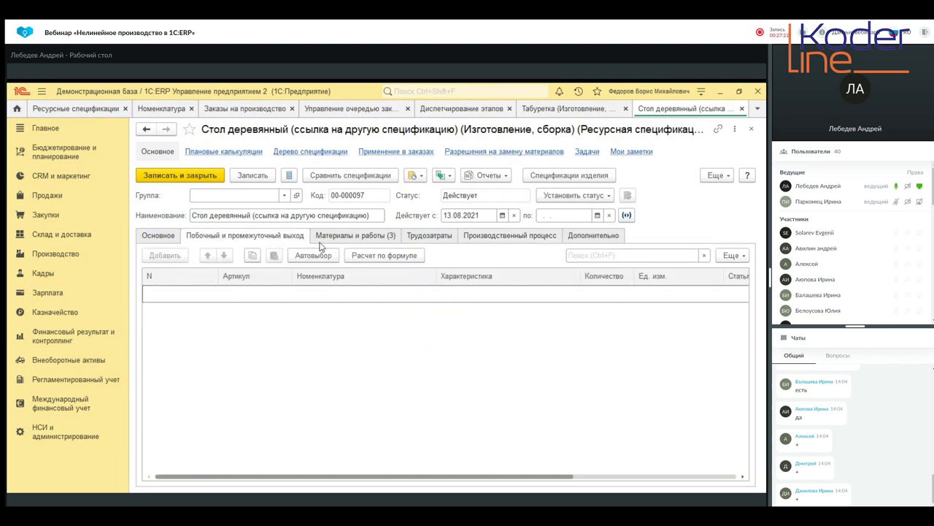
left_click(155, 238)
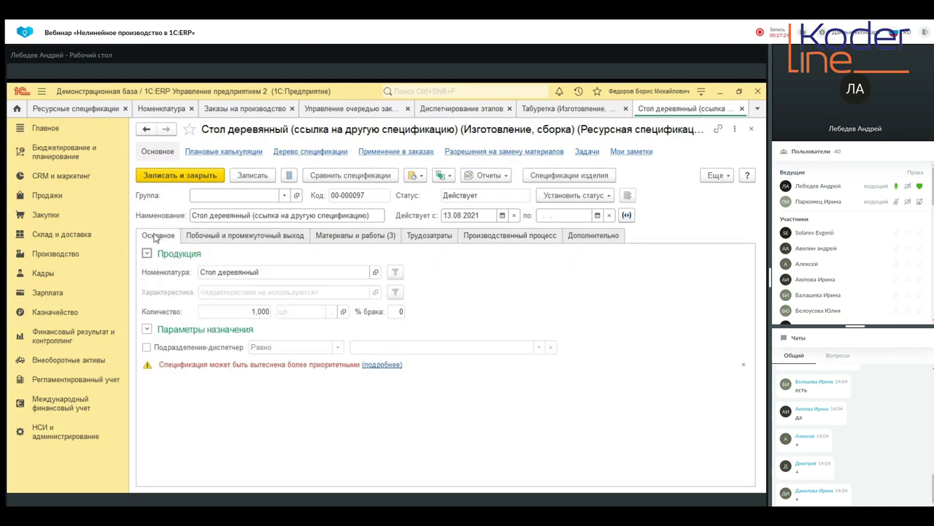
left_click(373, 235)
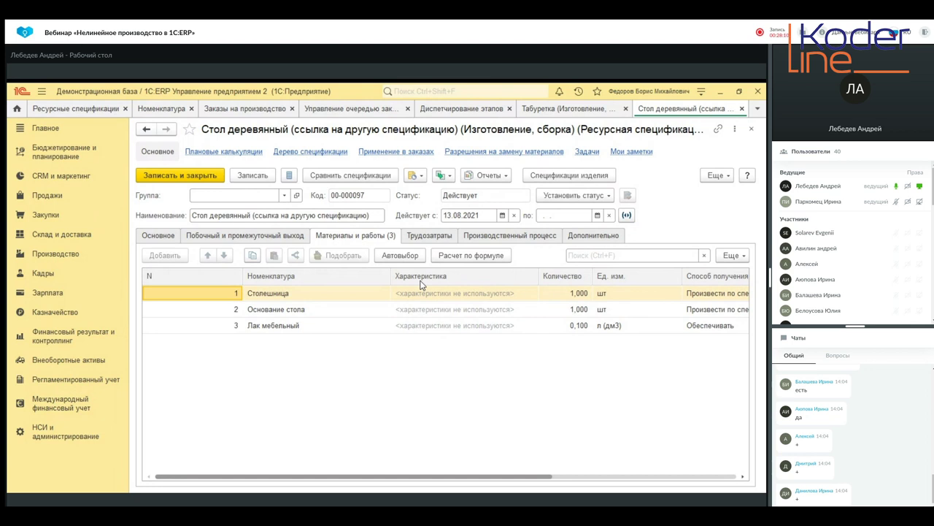
Open the production settings under master data and administration and expand the "Производство" group
left_click(54, 254)
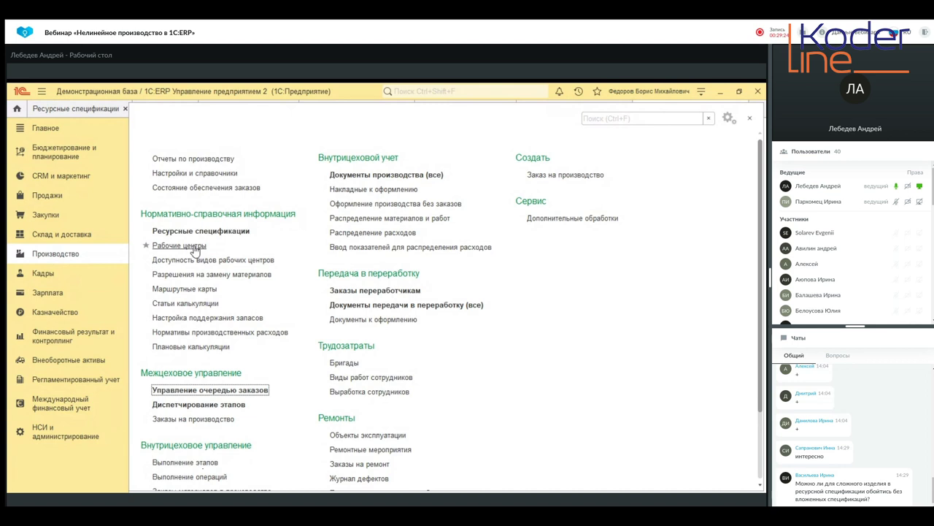
left_click(64, 436)
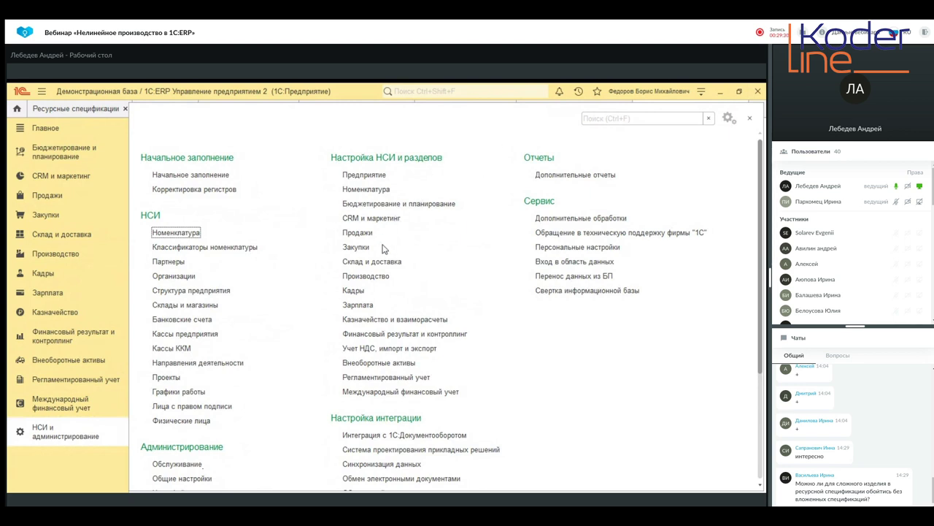
left_click(374, 276)
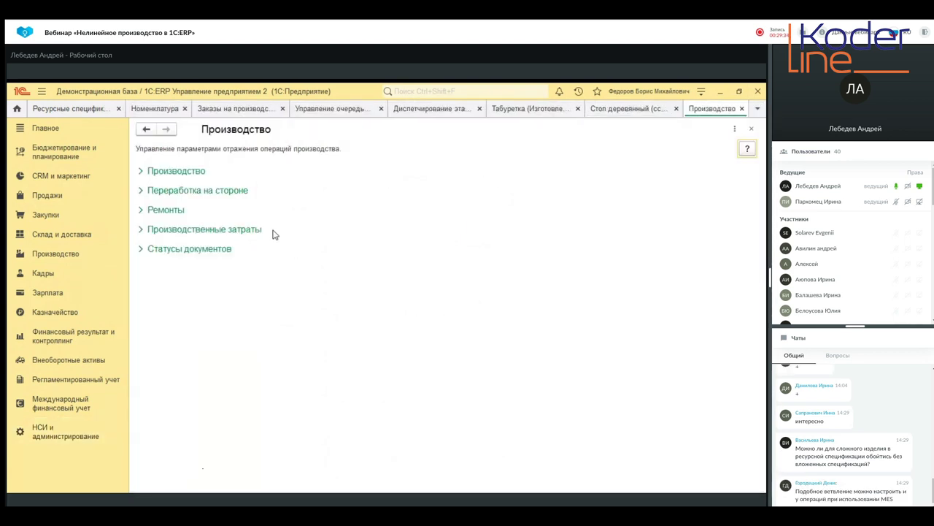
left_click(196, 172)
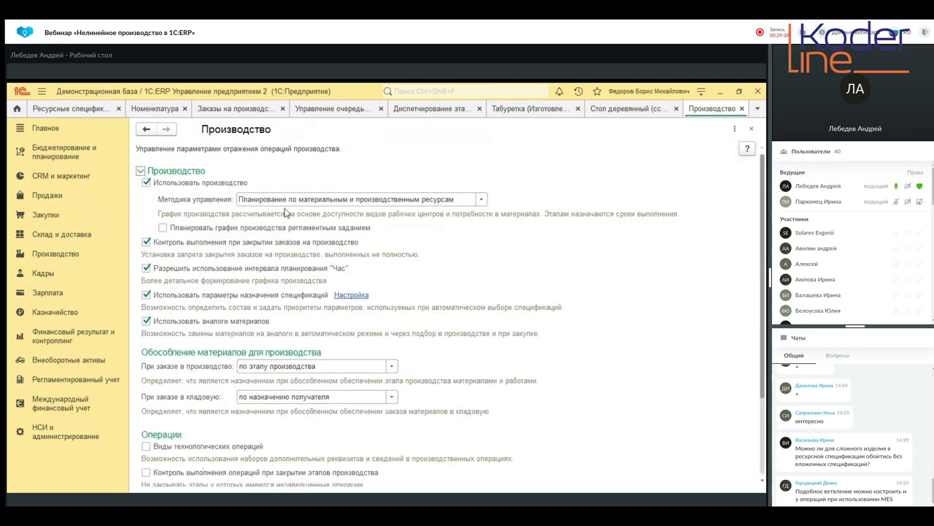
Examine the available production management methods and the remaining production parameters without changing them
left_click(310, 197)
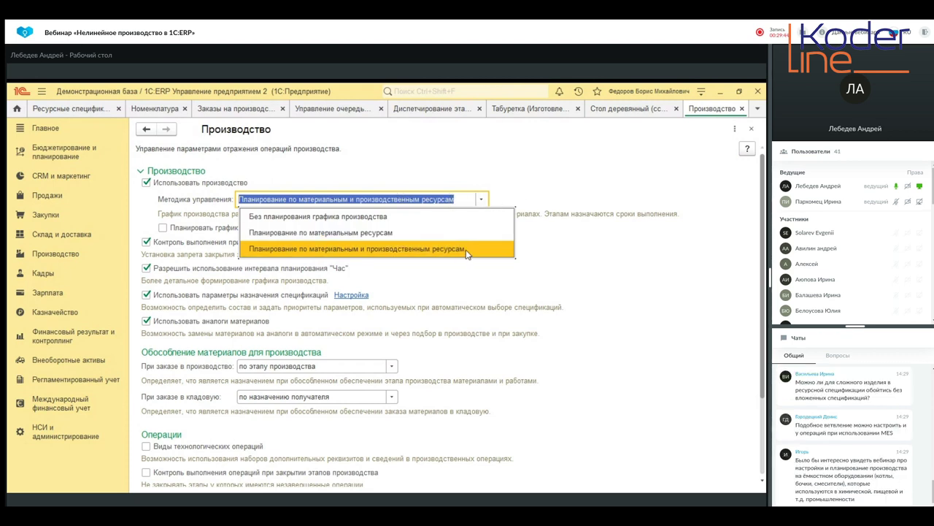
left_click(471, 281)
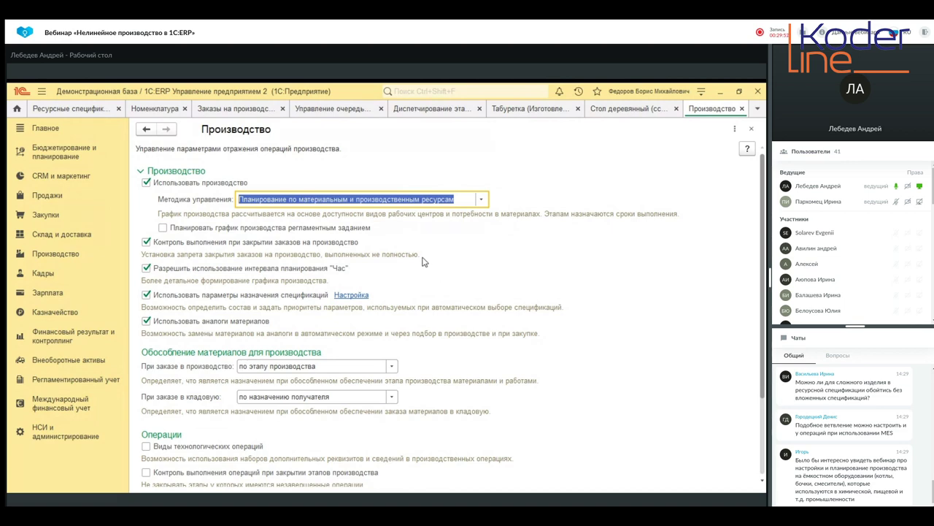
scroll(422, 262, "down", 3)
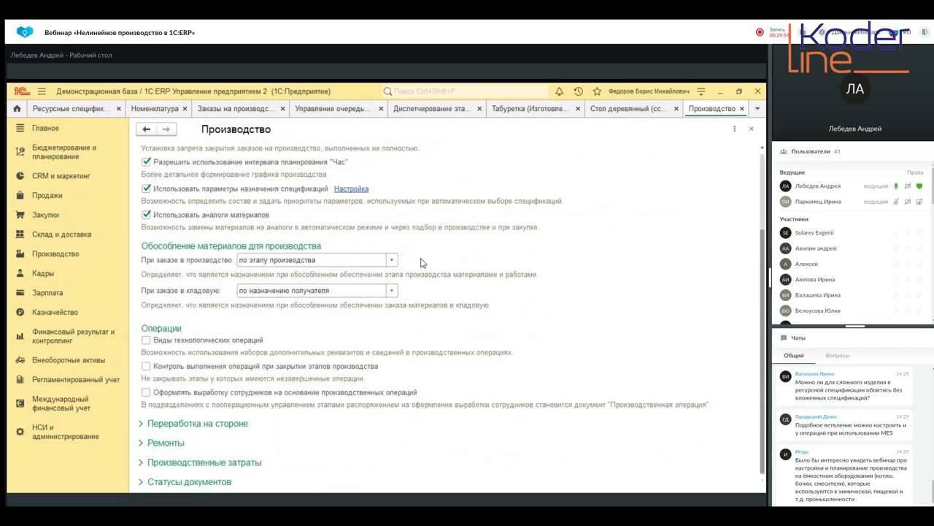
scroll(422, 261, "up", 2)
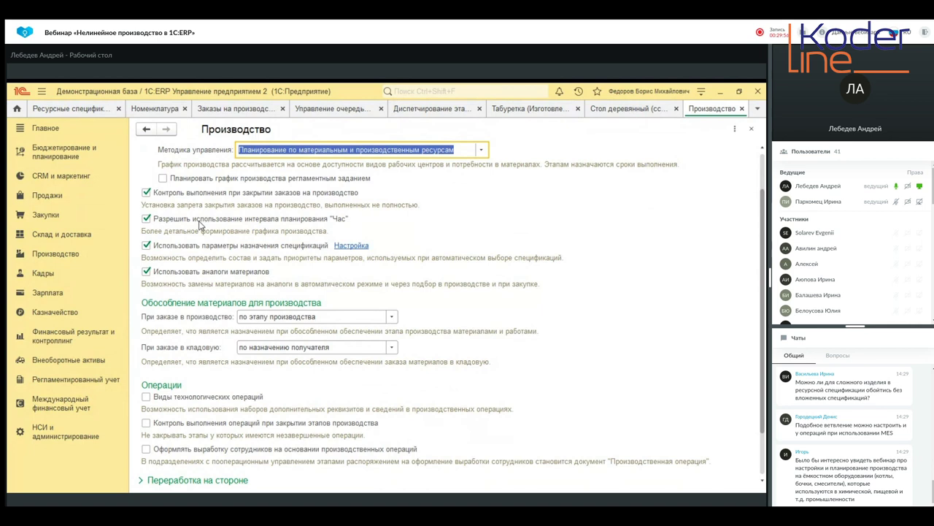
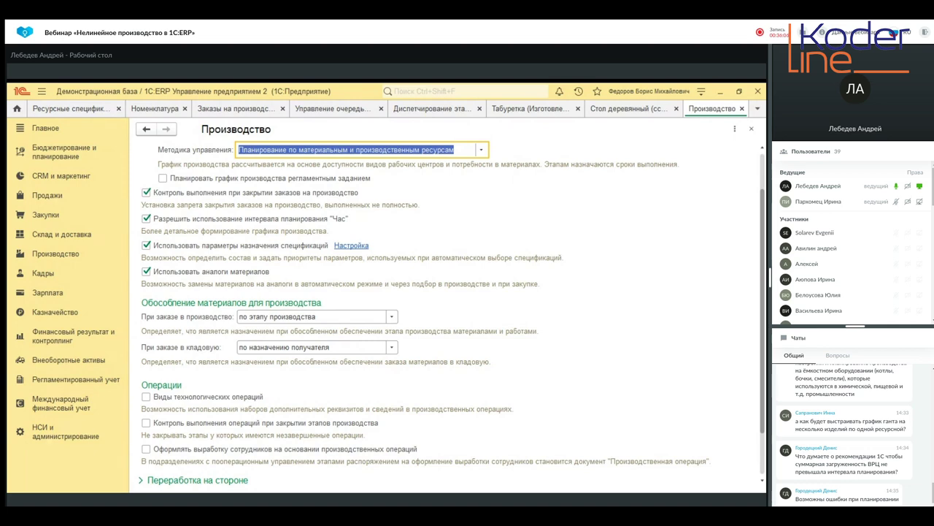
scroll(386, 343, "up", 2)
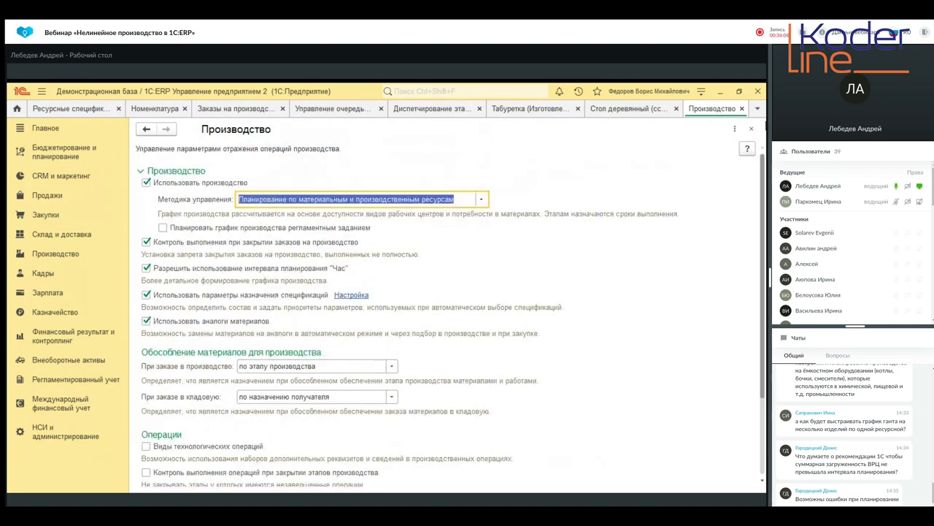
Close the production settings and all other open windows, discarding the unsaved specification changes
left_click(741, 108)
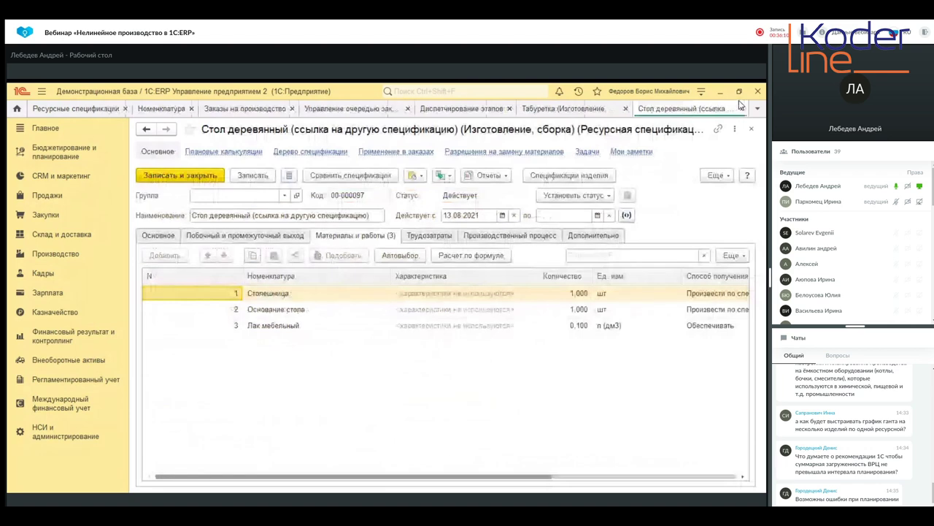
right_click(94, 110)
left_click(162, 219)
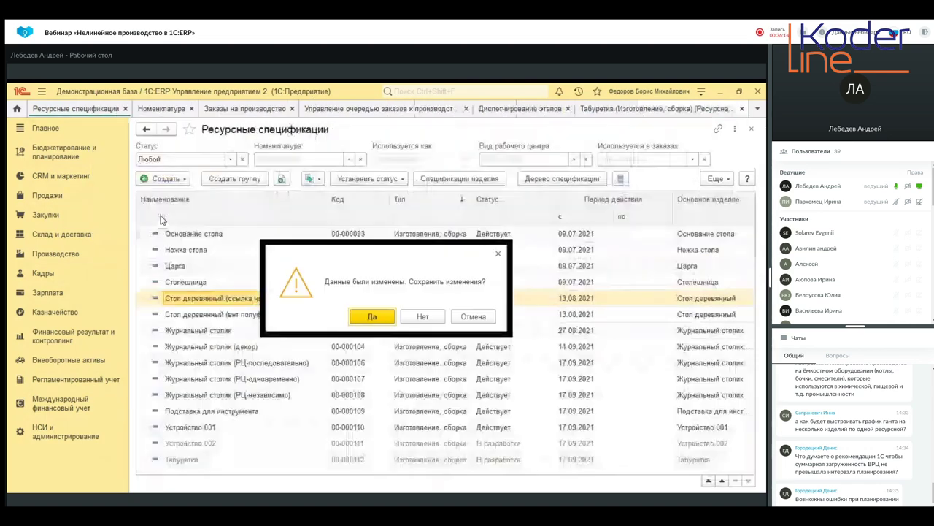
left_click(421, 315)
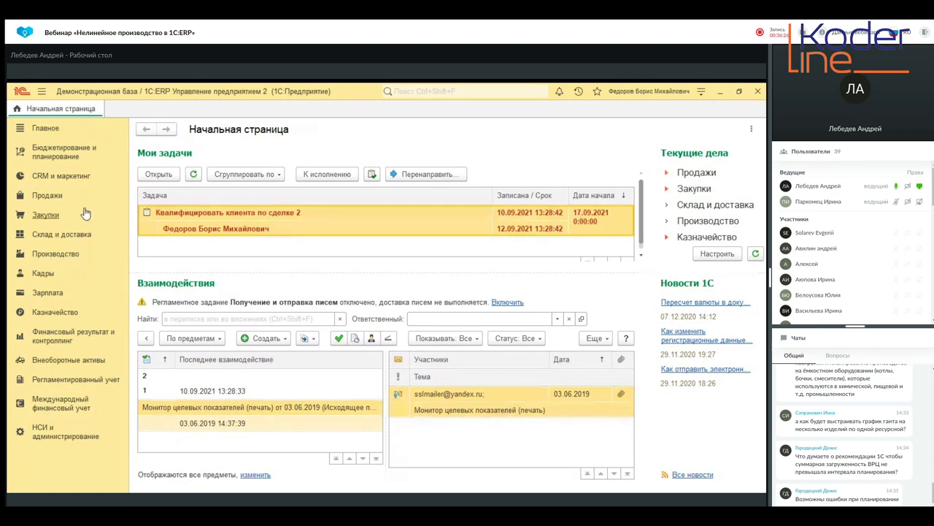
Open the work centre structure and filter it by the department "_Цех 22"
left_click(55, 255)
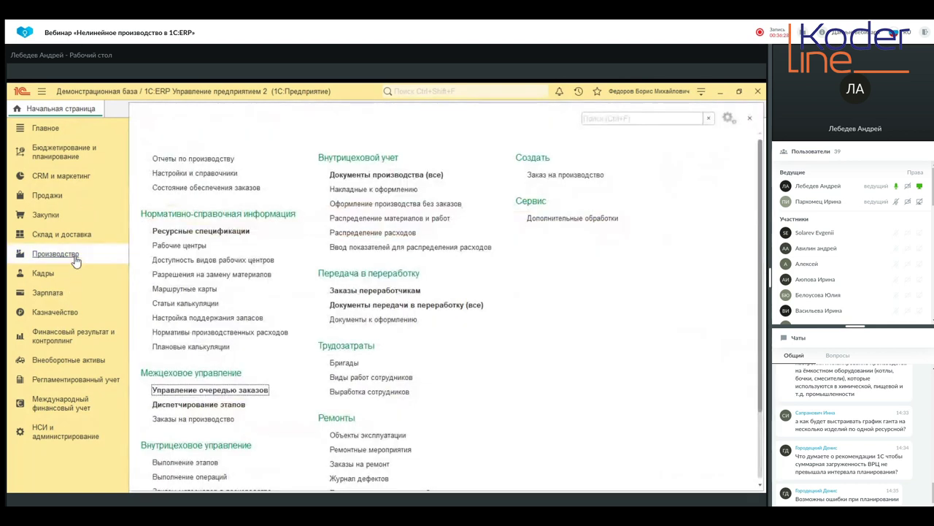
left_click(181, 246)
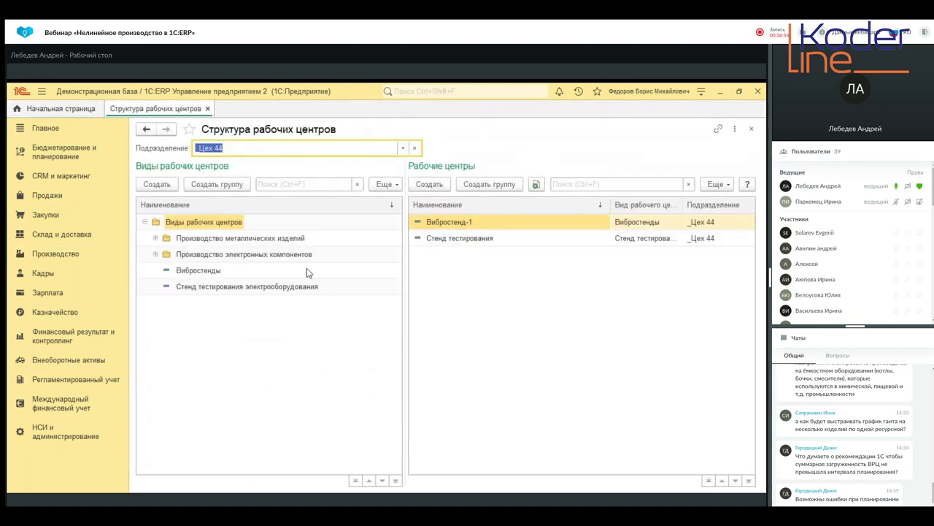
left_click(403, 149)
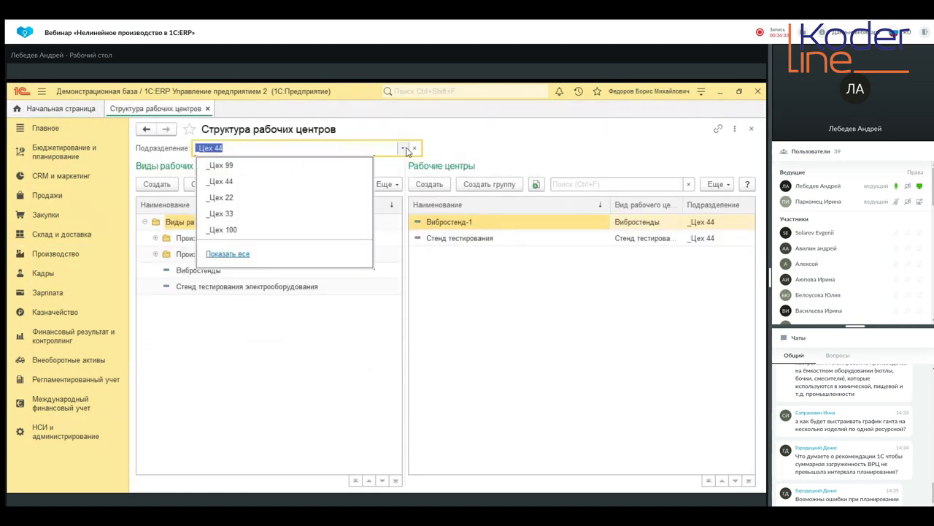
left_click(272, 197)
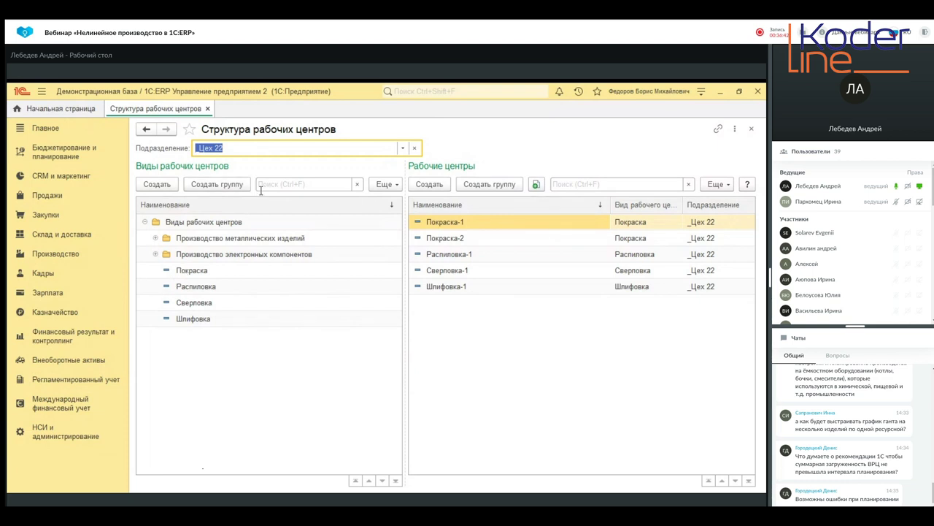
Check which work centres belong to the Покраска, Распиловка, Сверловка and Шлифовка types, returning to Покраска
left_click(198, 273)
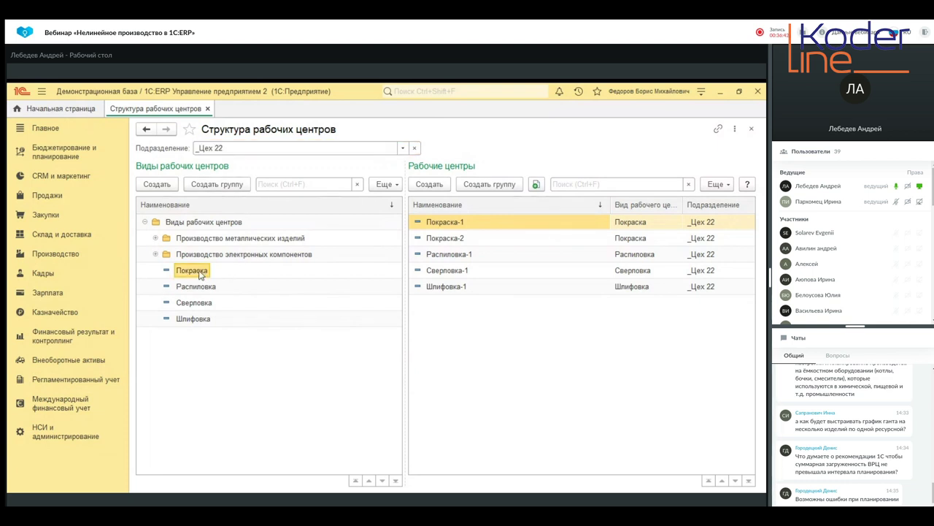
left_click(196, 286)
left_click(195, 302)
left_click(192, 318)
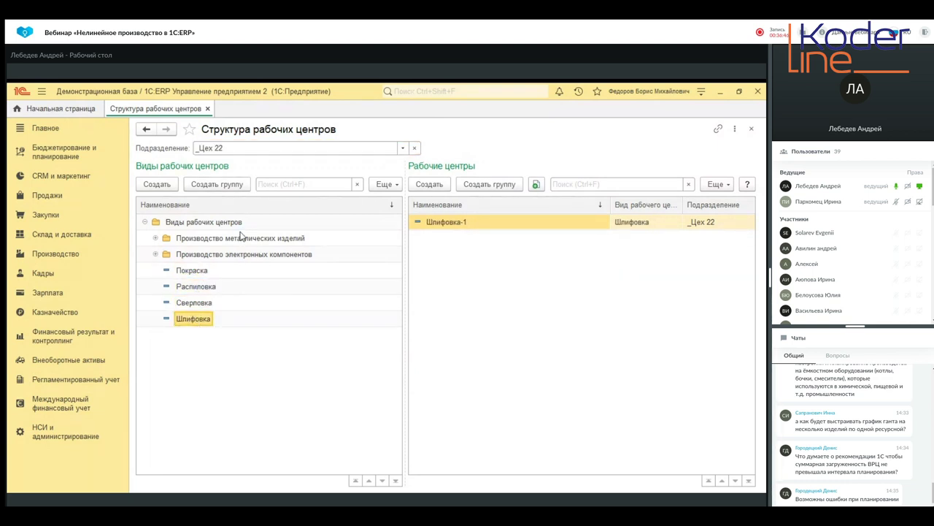
left_click(198, 270)
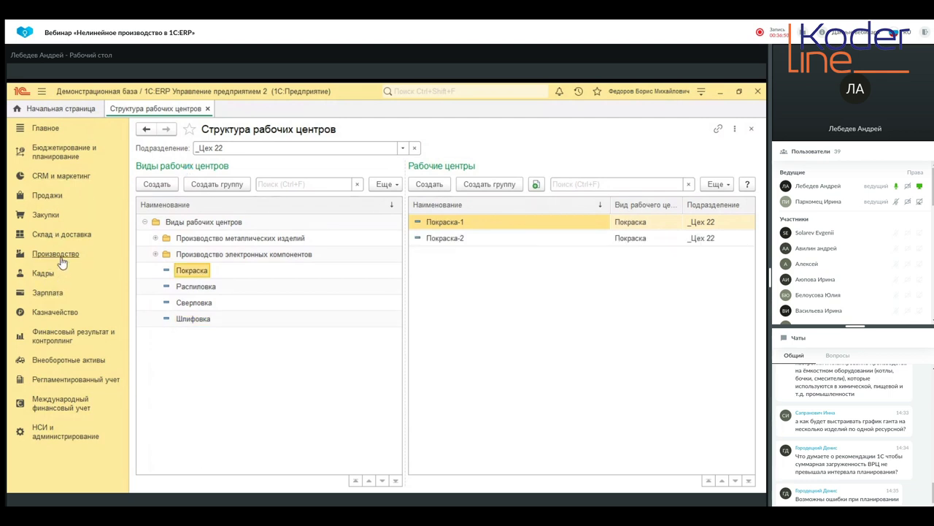
Open the resource specification "Журнальный столик (РЦ-последовательно)" and display its production process stages
left_click(55, 254)
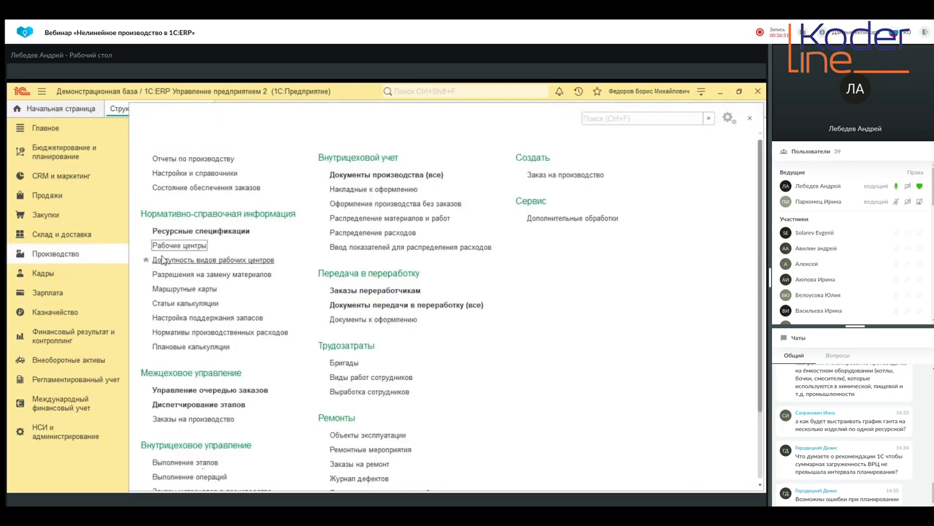
left_click(249, 233)
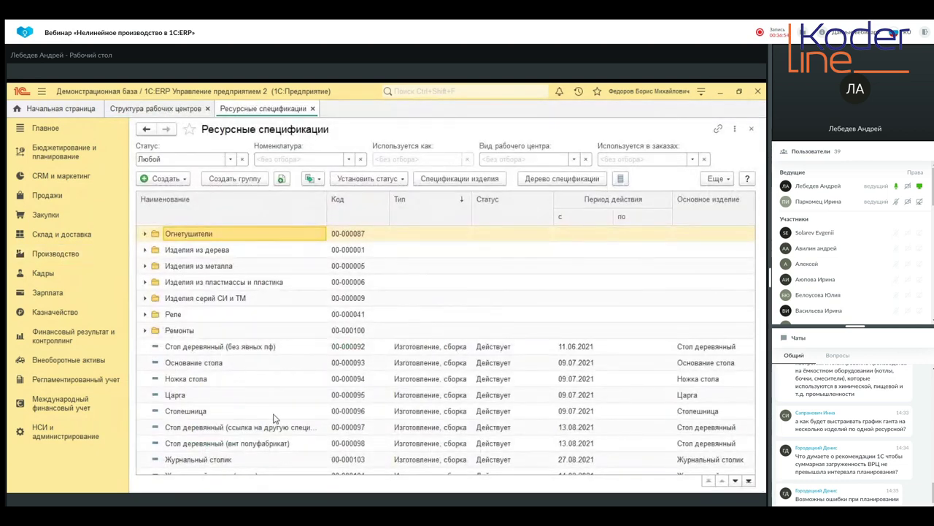
scroll(274, 418, "down", 2)
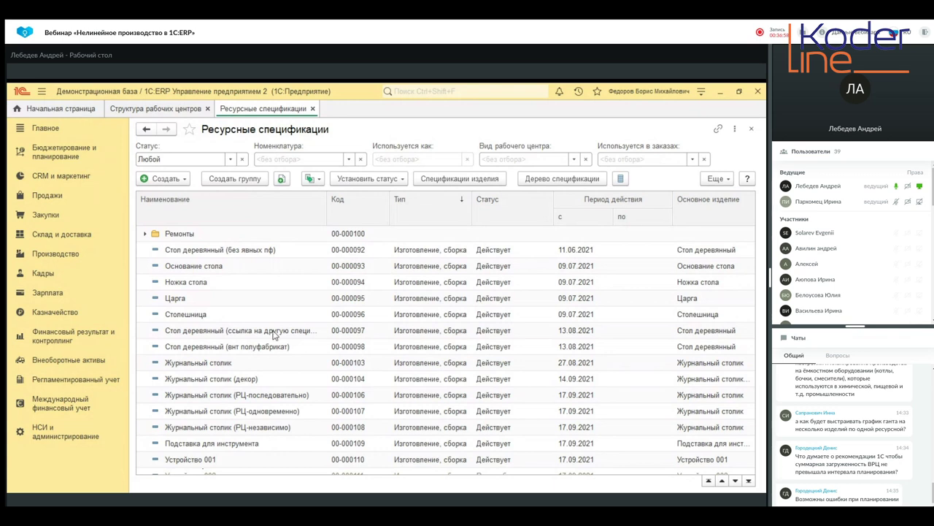
left_click(274, 333)
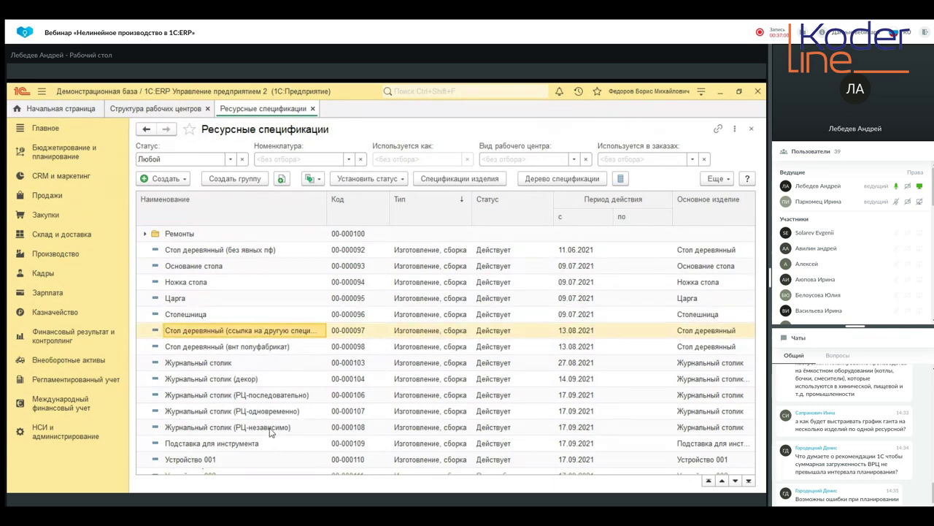
left_click(287, 398)
left_click(285, 395)
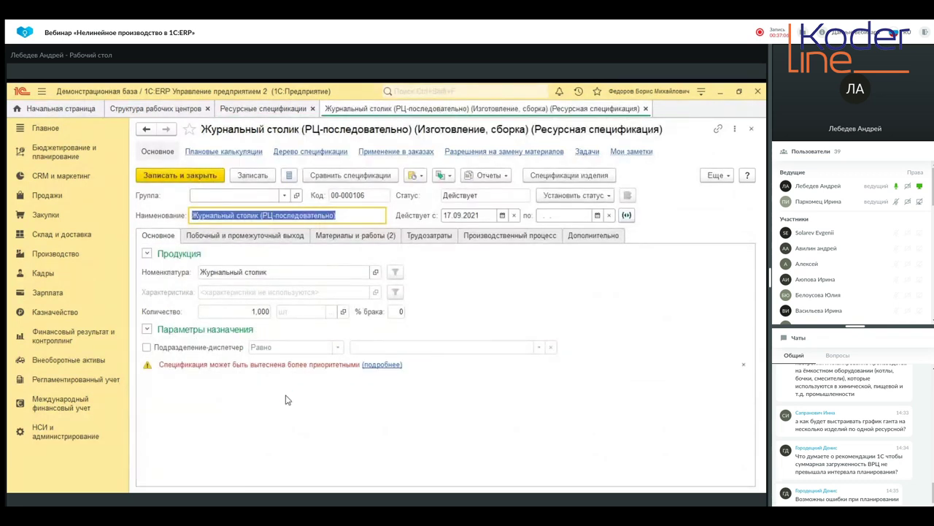
left_click(511, 239)
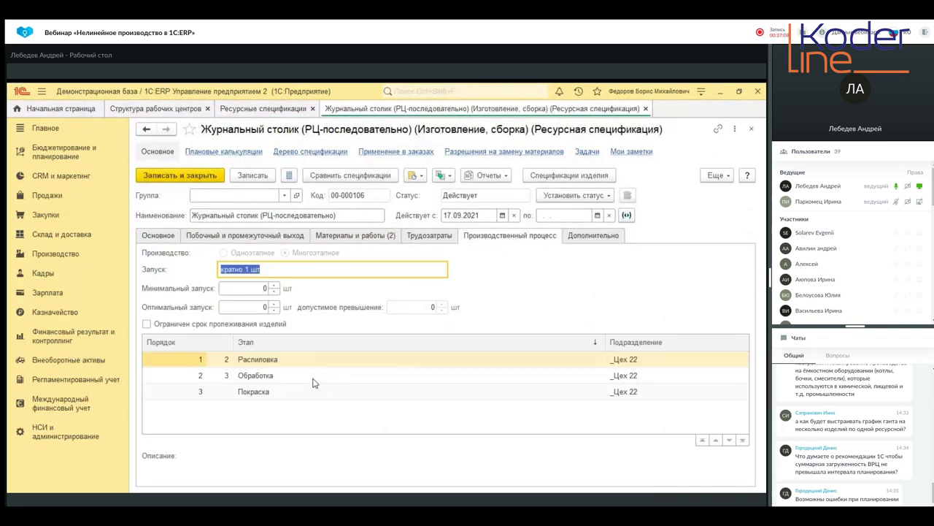
Examine the Обработка stage's work centre types, their loading order and the working times for Сверловка and Шлифовка
double_click(264, 375)
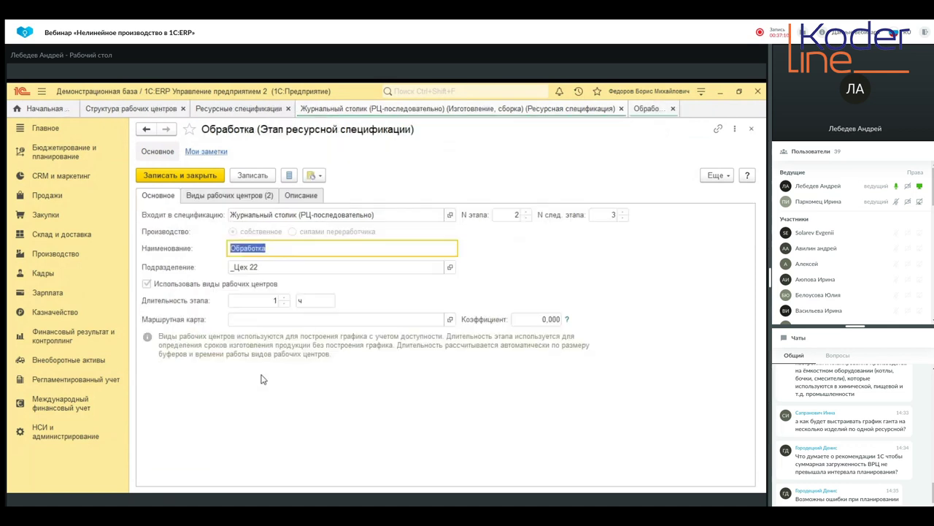
left_click(255, 195)
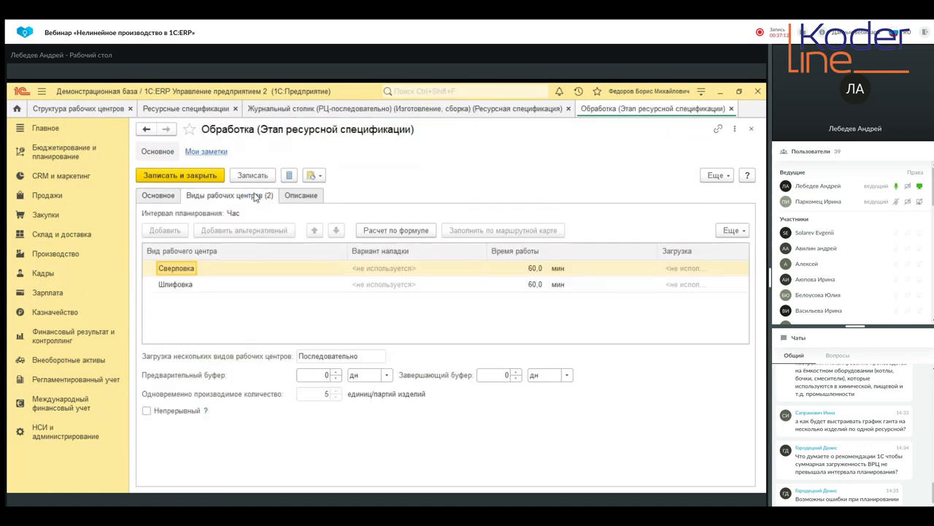
left_click(171, 200)
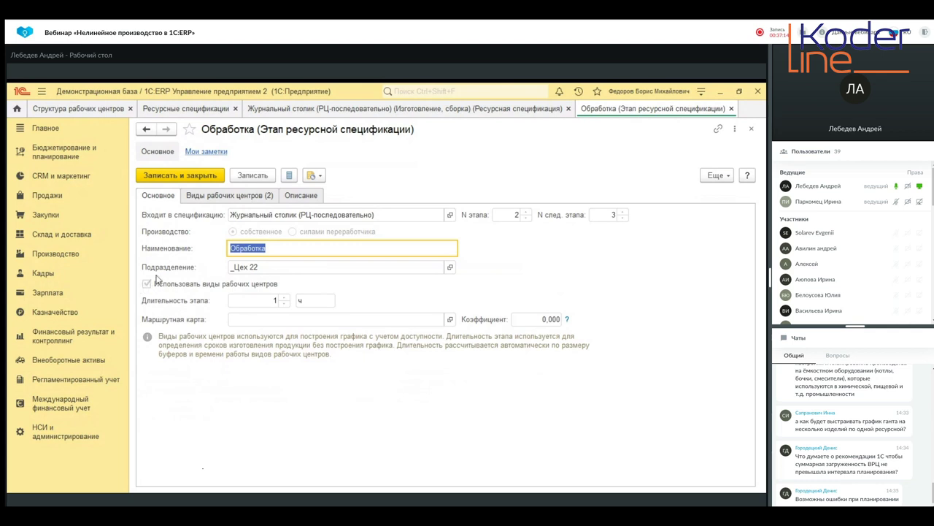
left_click(212, 197)
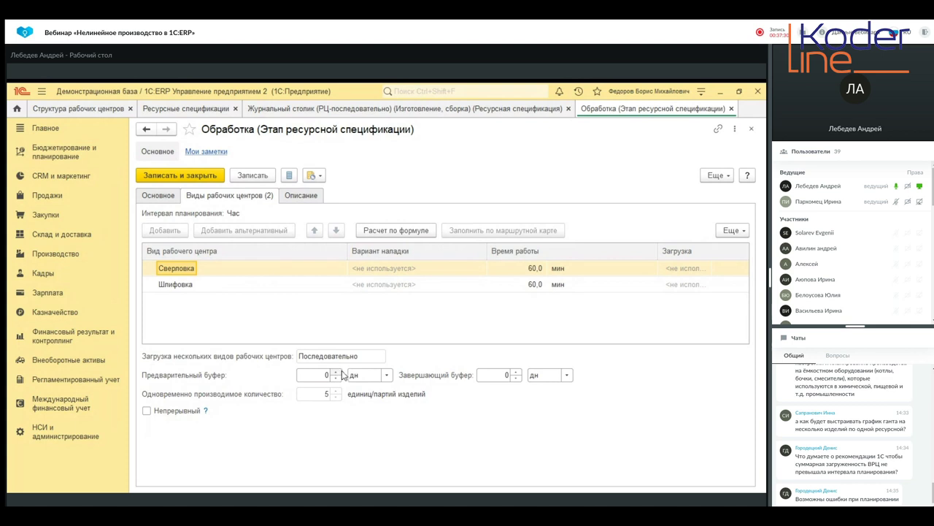
left_click(536, 271)
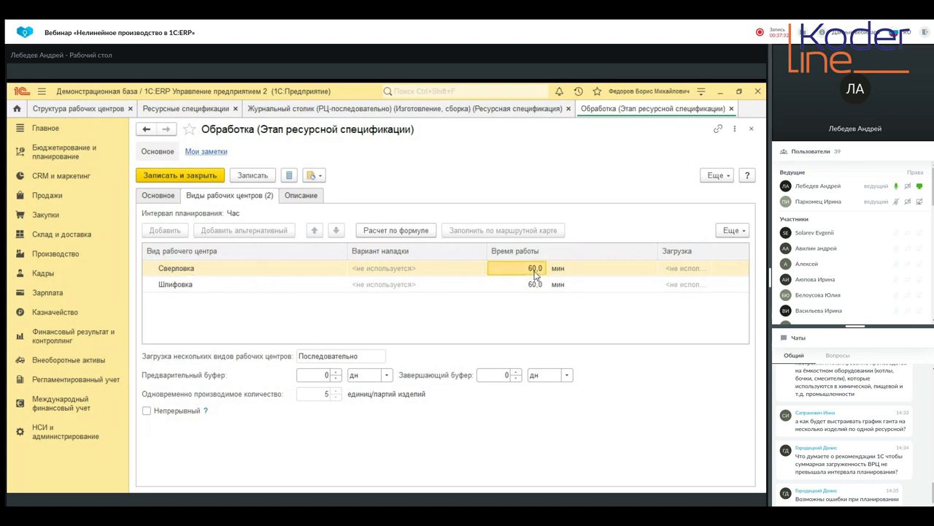
left_click(533, 286)
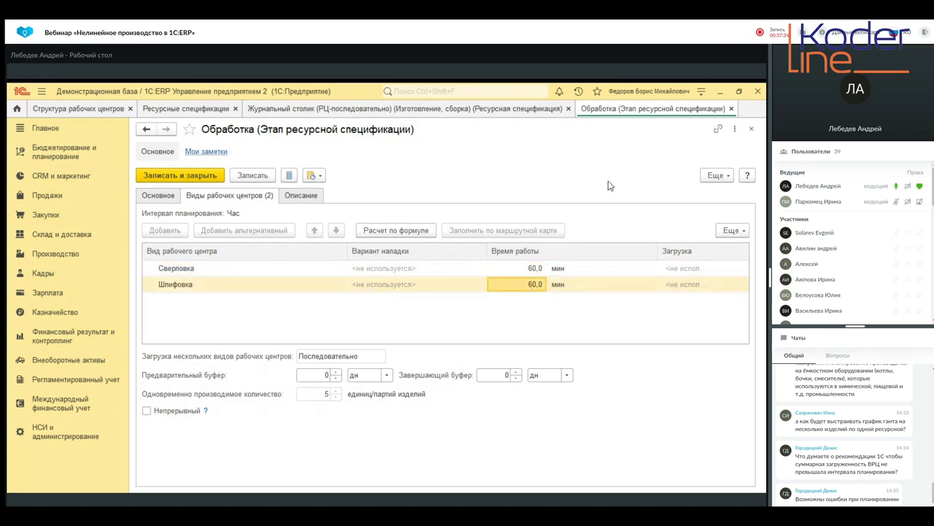
Close the Обработка stage, the coffee table specification and the resource specifications list
left_click(731, 108)
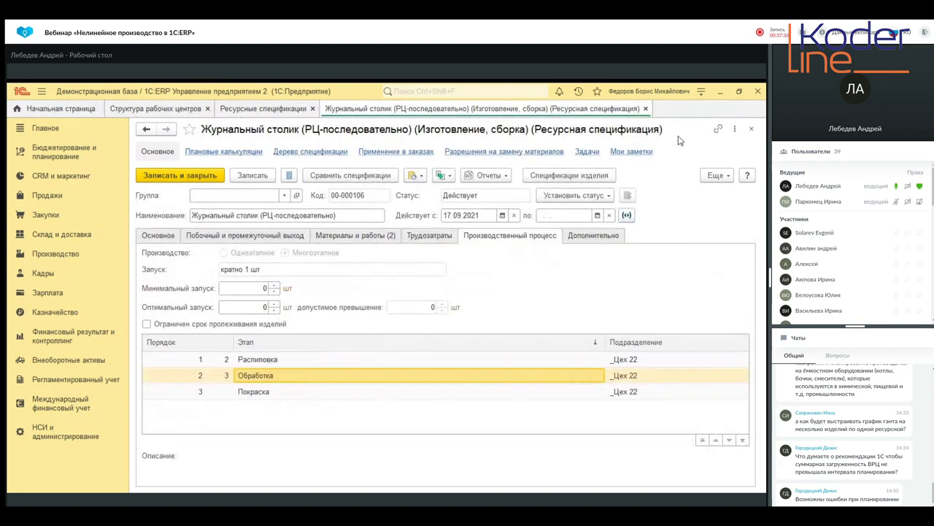
left_click(646, 108)
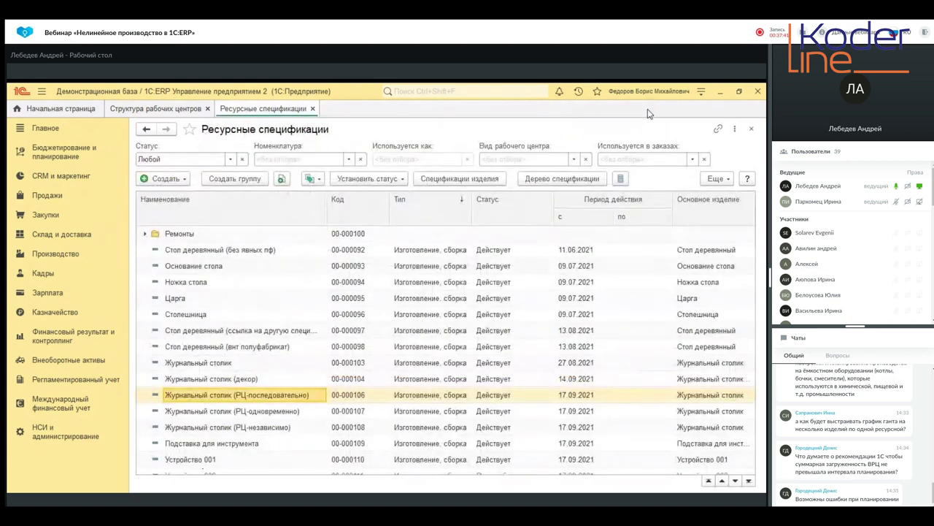
left_click(313, 109)
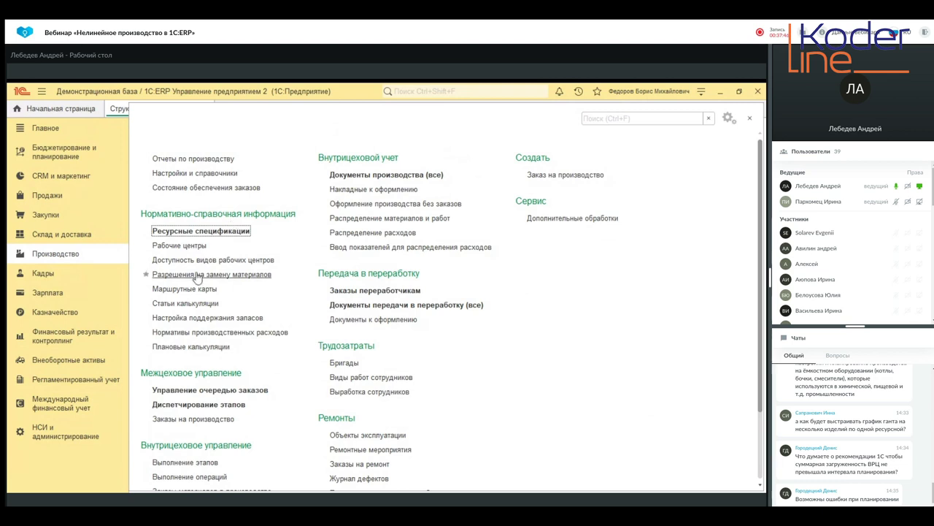
Open the production order queue management and filter it by the dispatching department "_Цех 22"
left_click(194, 390)
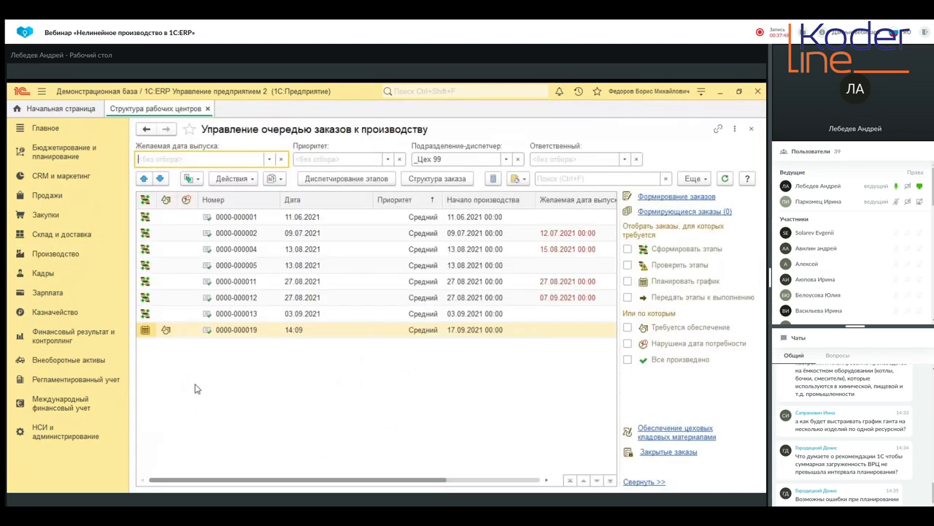
left_click(504, 161)
left_click(464, 210)
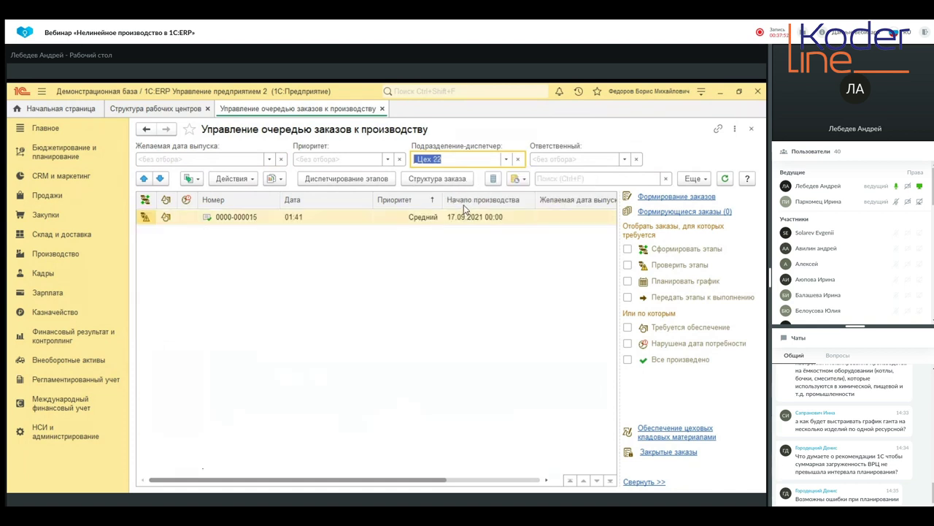
Mark the existing production stages of the "_Цех 22" order for deletion
right_click(243, 221)
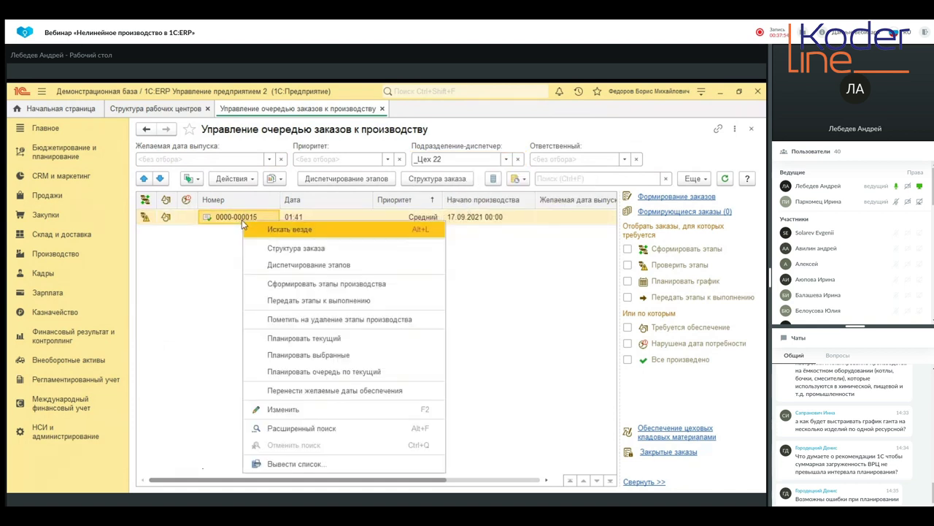
left_click(368, 321)
left_click(444, 322)
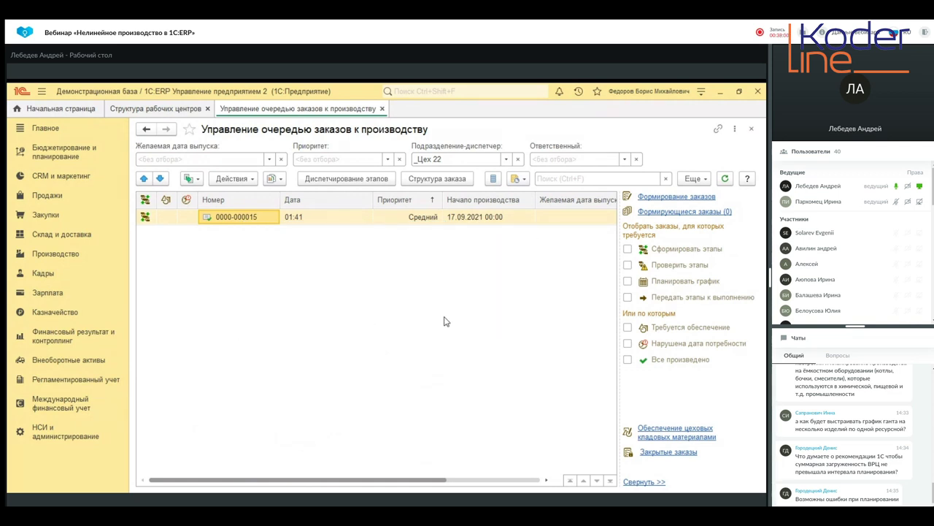
Check the product line and specification in the "_Цех 22" production order, then post and close it
double_click(229, 217)
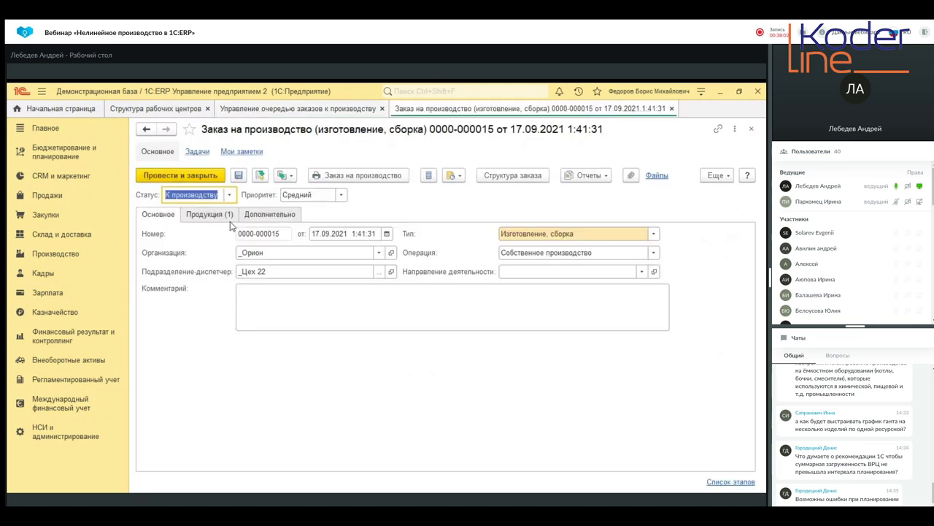
left_click(219, 214)
left_click_drag(379, 443, 575, 442)
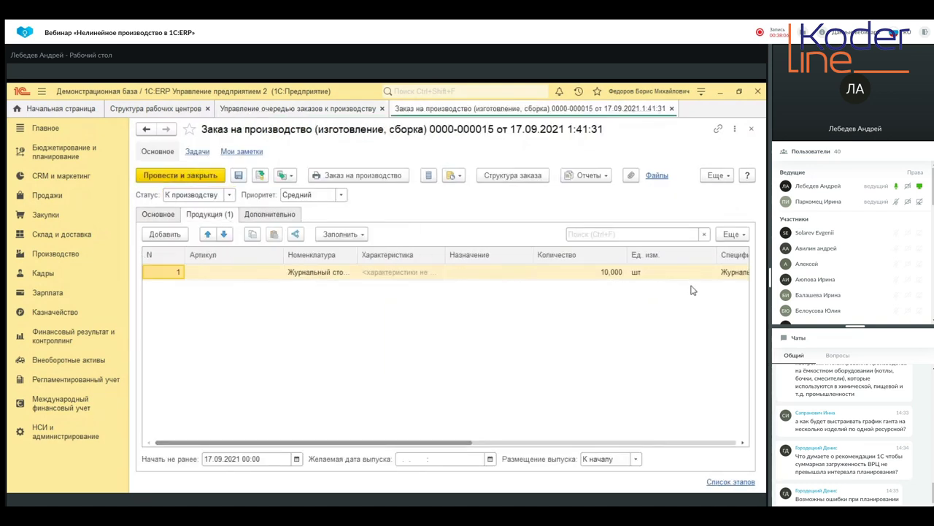
left_click(180, 178)
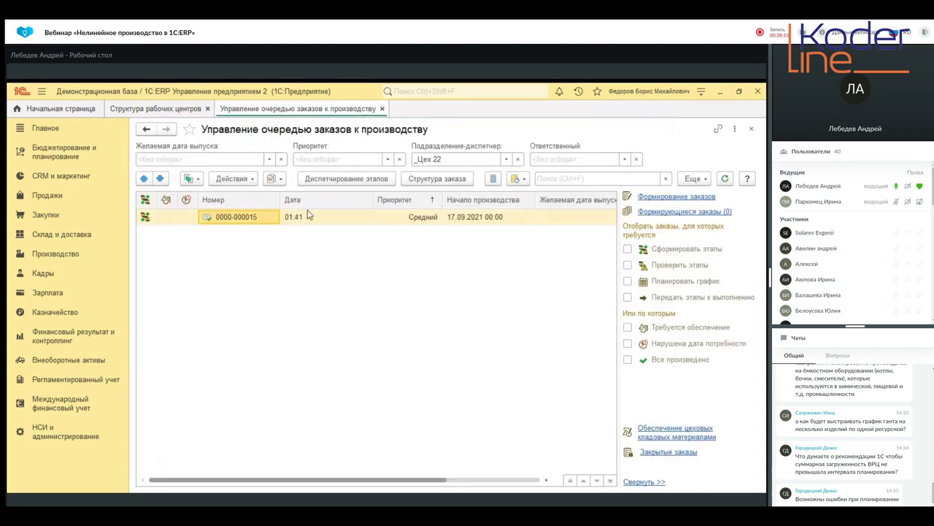
Generate the production stages for the "_Цех 22" order and open them in stage dispatching
right_click(271, 221)
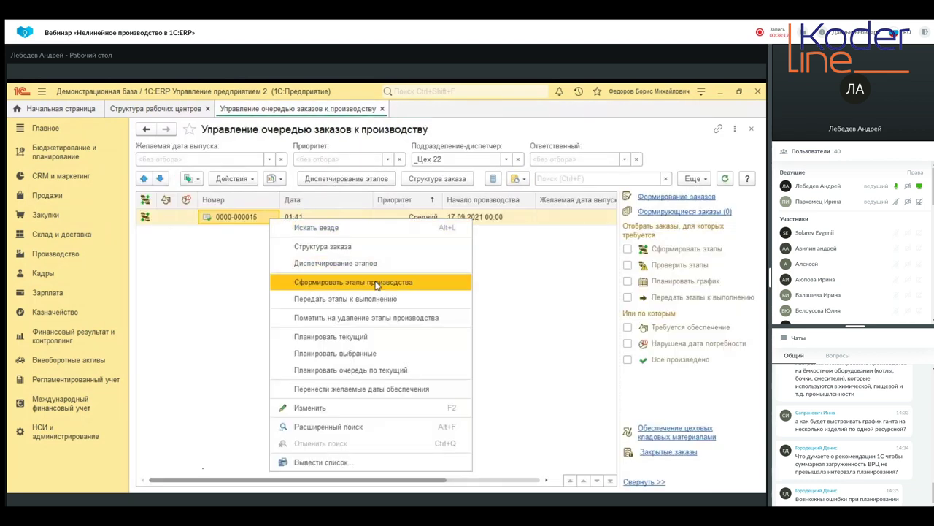
left_click(343, 281)
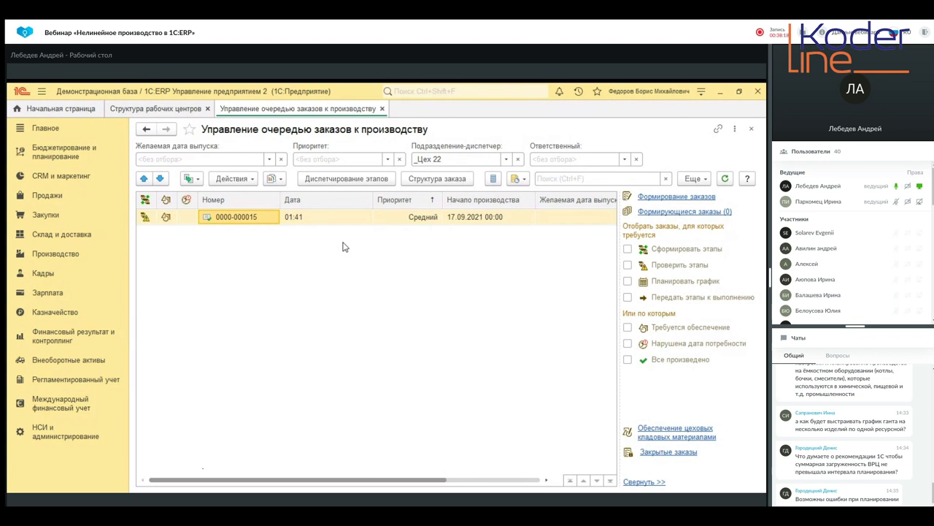
left_click(344, 178)
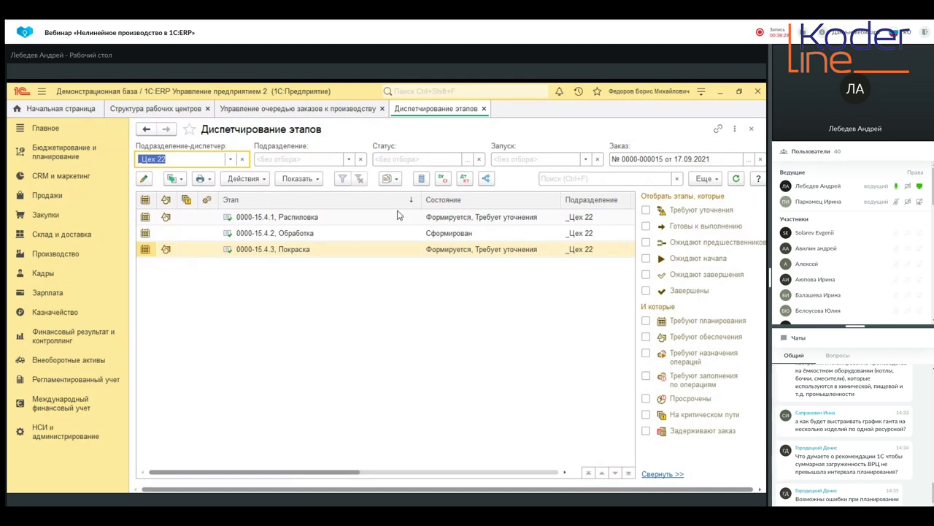
Plan the production schedule for the "_Цех 22" order and display the scheduled stages
left_click(252, 181)
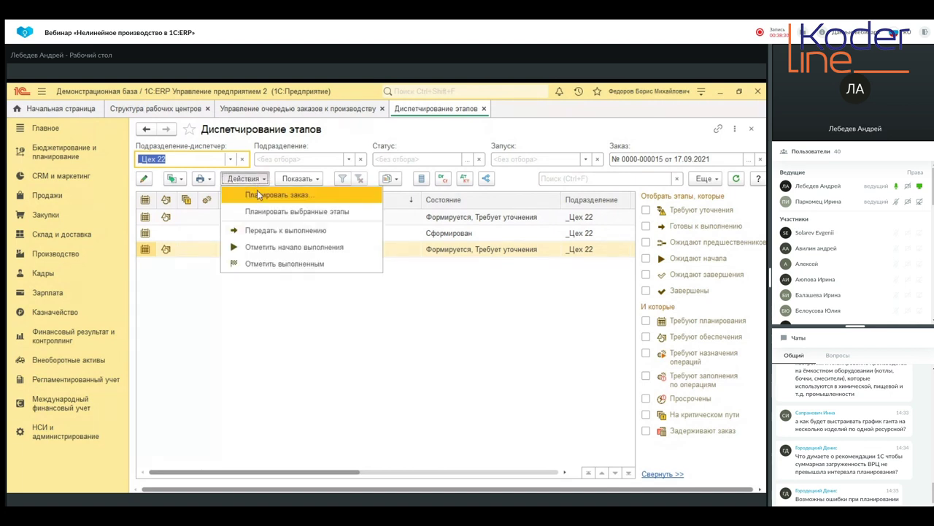
left_click(259, 192)
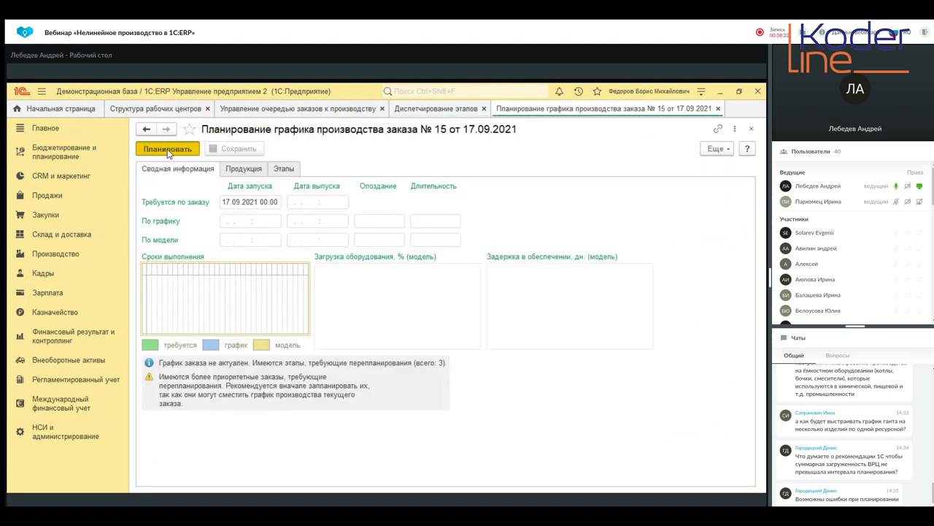
left_click(291, 170)
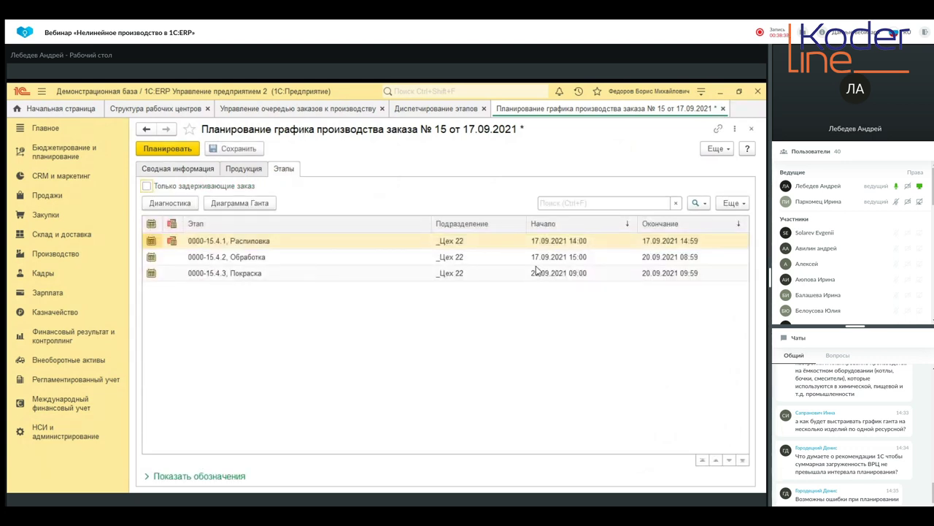
Compare the scheduled start and end times of the Распиловка and Обработка stages
left_click(577, 245)
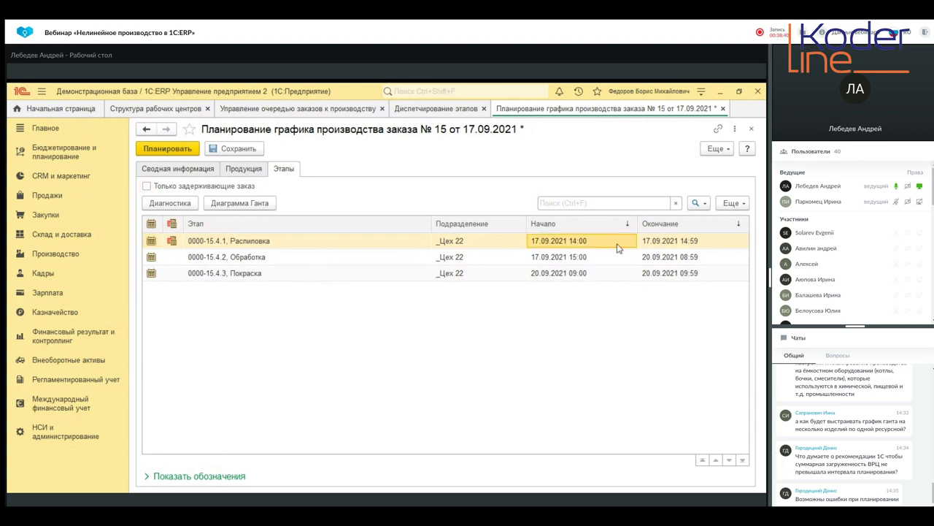
left_click(664, 248)
left_click(664, 260)
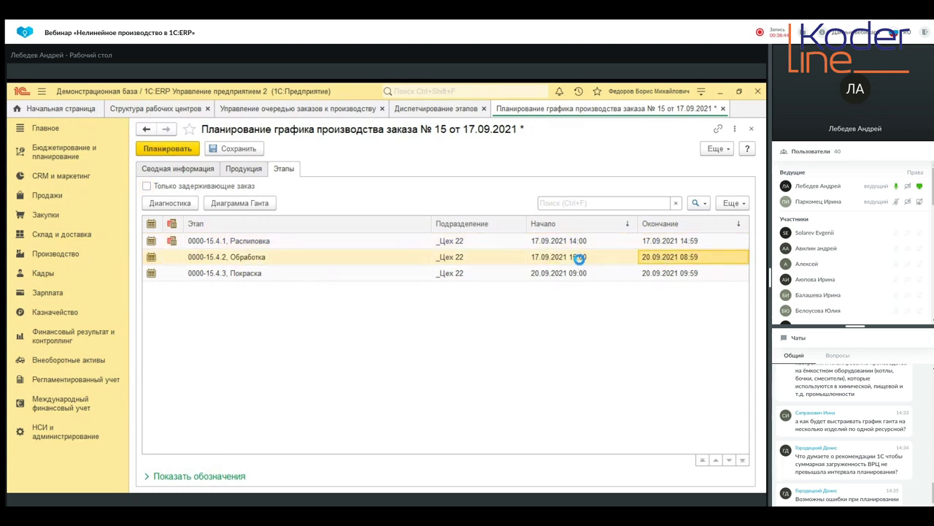
Inspect the Обработка stage document and the "_Цех 22" department card, closing both to return to the schedule
left_click(467, 261)
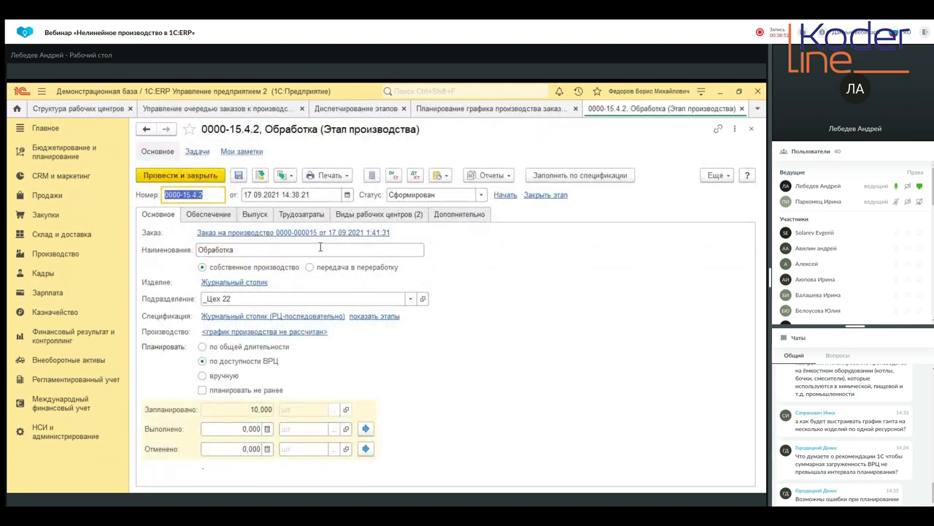
left_click(423, 298)
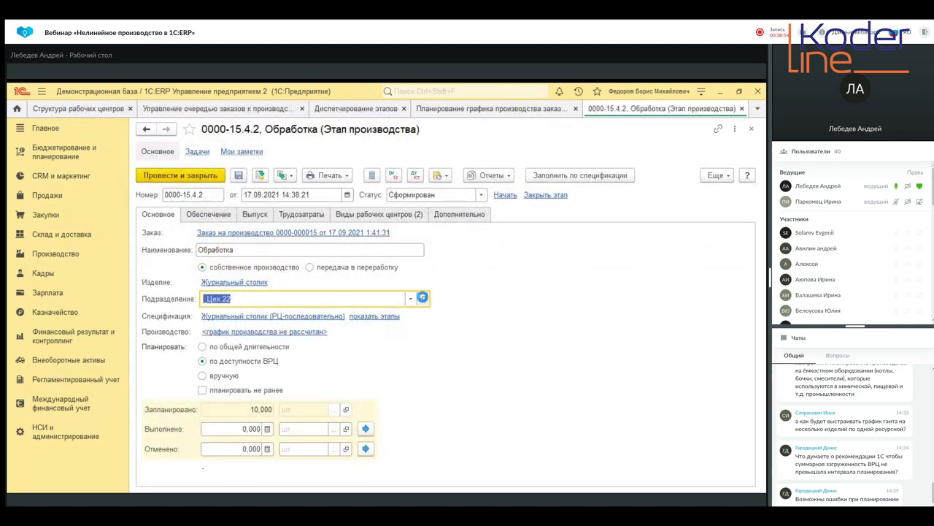
left_click(149, 267)
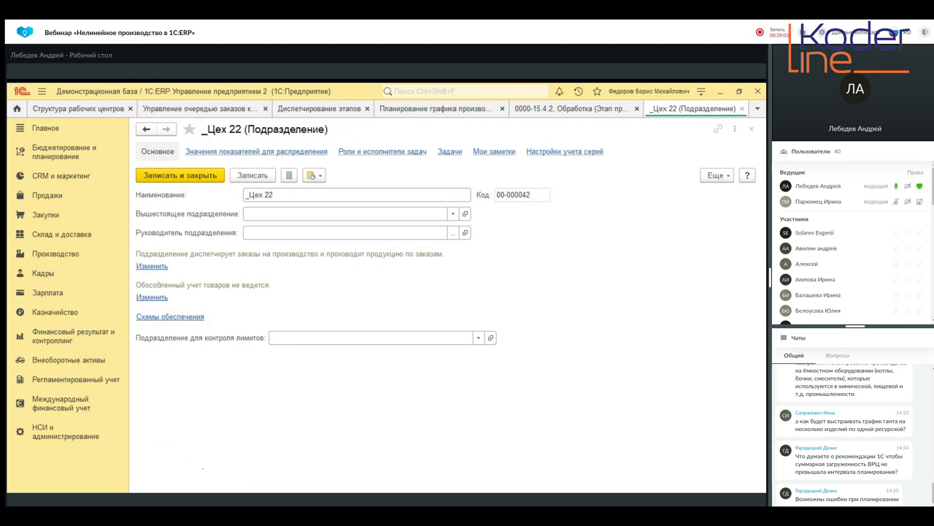
left_click(742, 109)
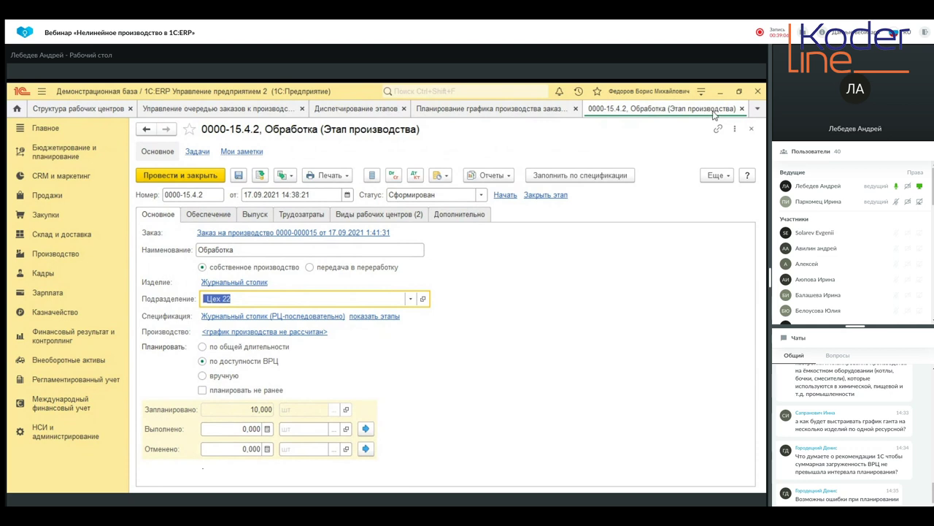
left_click(741, 108)
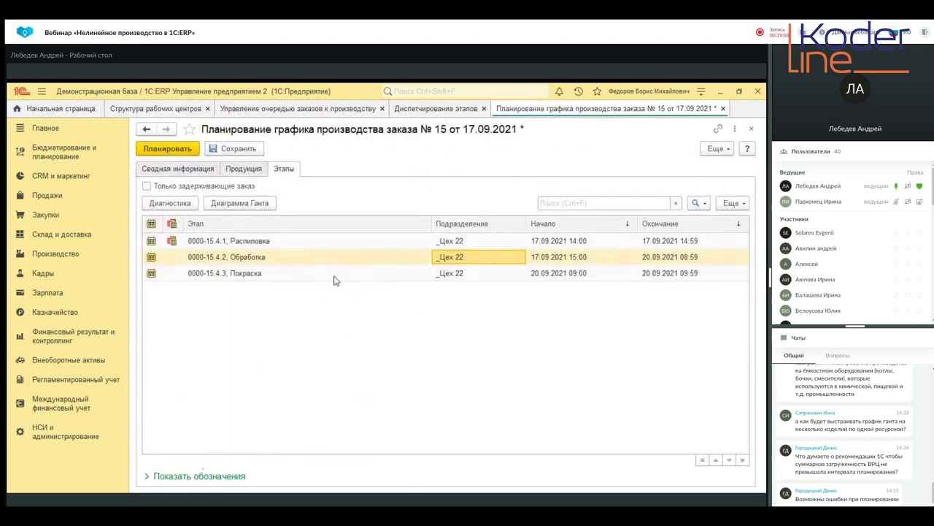
Open the schedule diagnostics for the Обработка stage, examine its predecessor and the Сверловка and Шлифовка work centre types, and close it
left_click(164, 204)
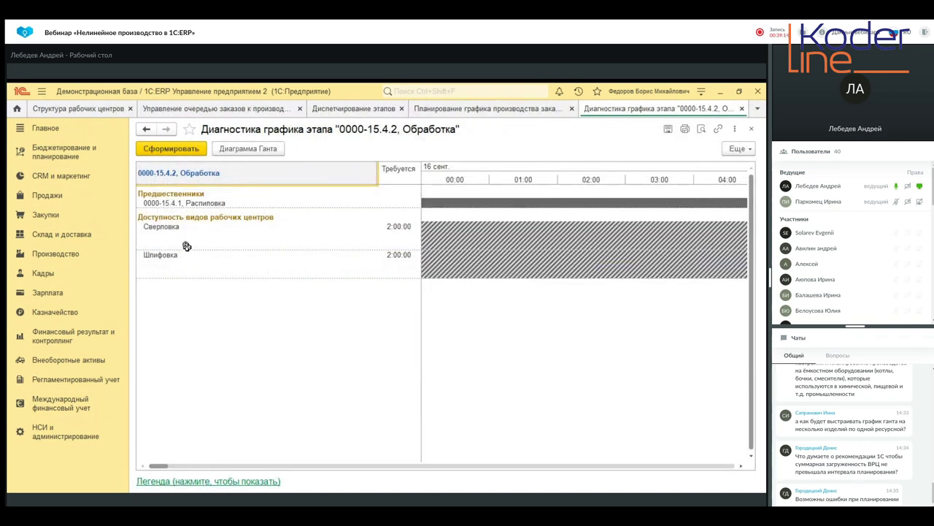
left_click(187, 245)
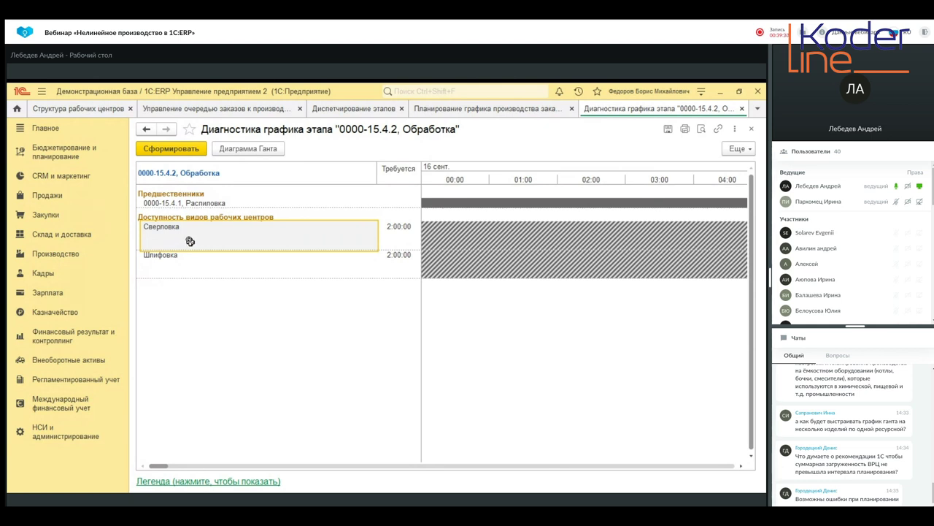
left_click(231, 301)
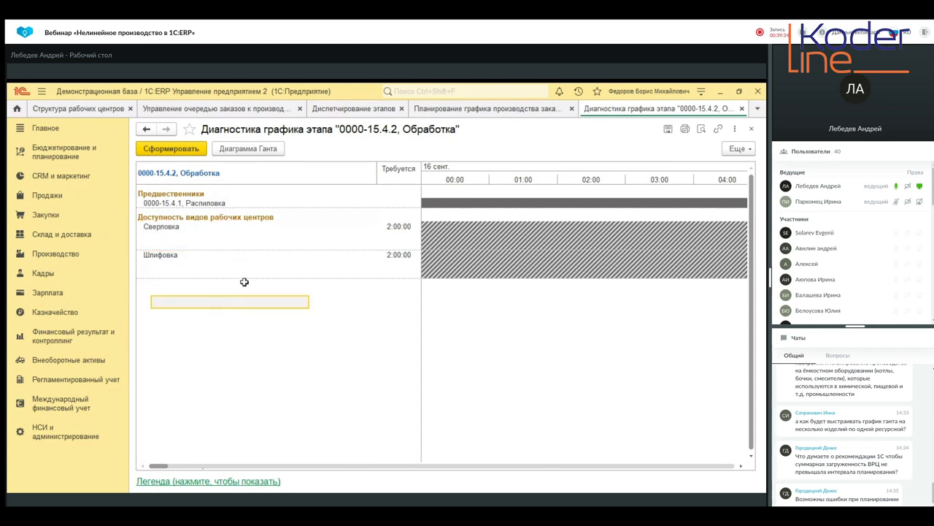
left_click_drag(284, 259, 234, 235)
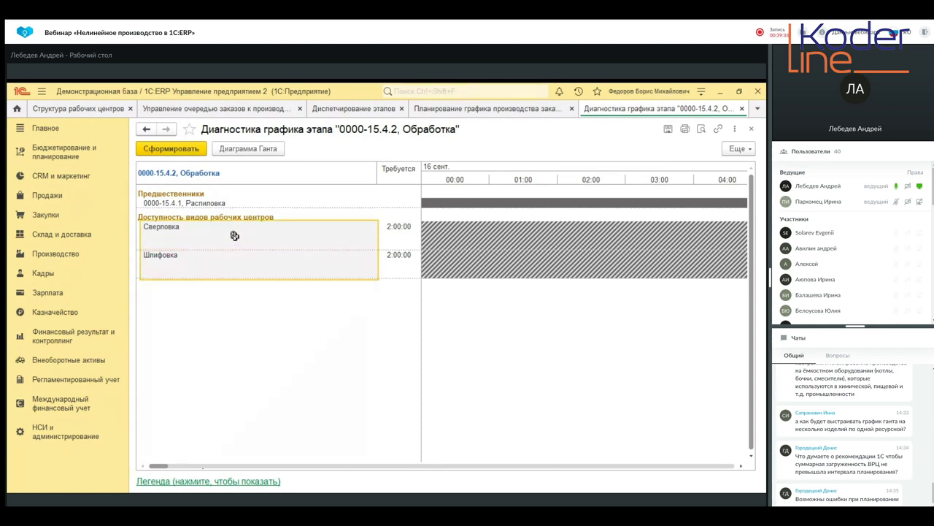
left_click(208, 202)
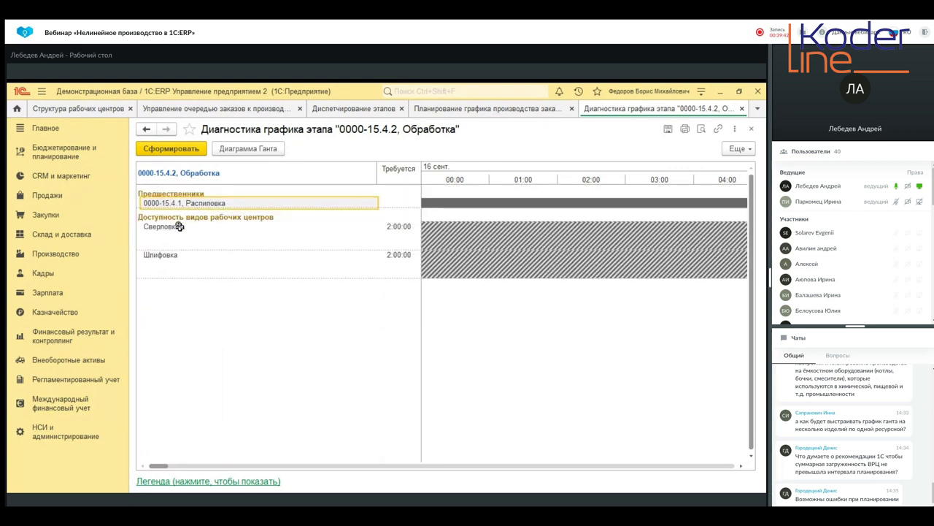
left_click(752, 128)
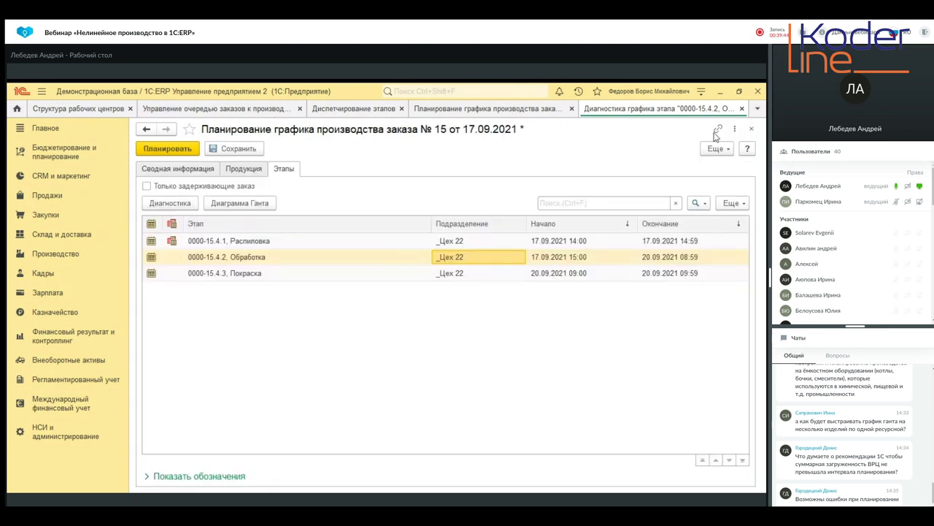
Open the schedule diagnostics for the Распиловка stage and examine its Древесина material requirement along the timeline
left_click(252, 241)
left_click(179, 202)
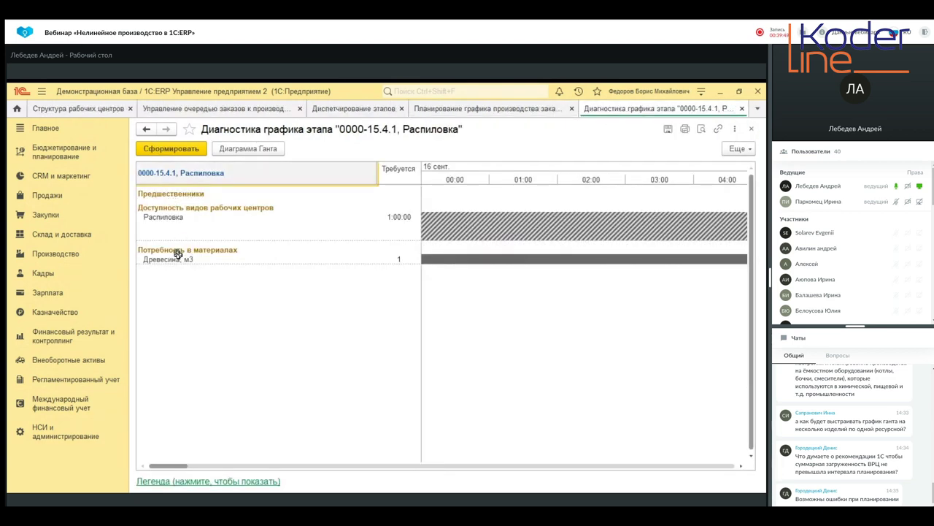
left_click(178, 257)
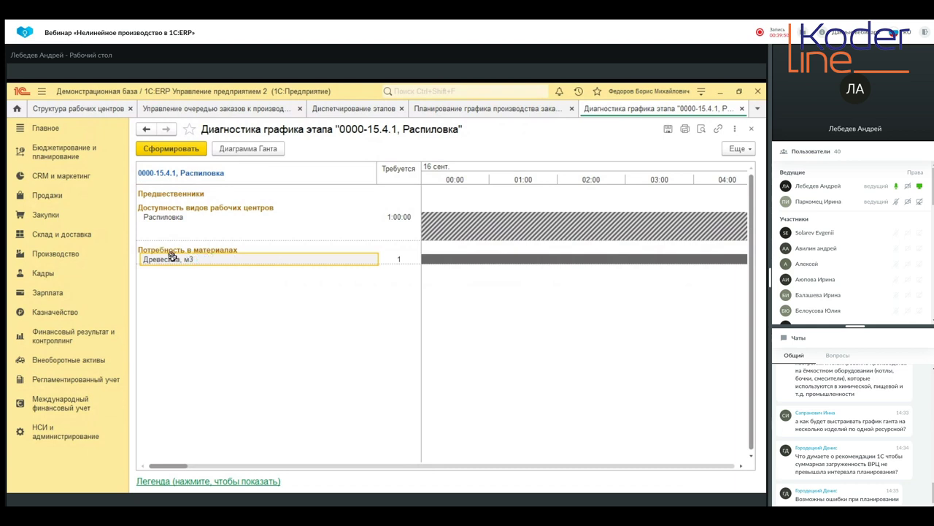
left_click(711, 249)
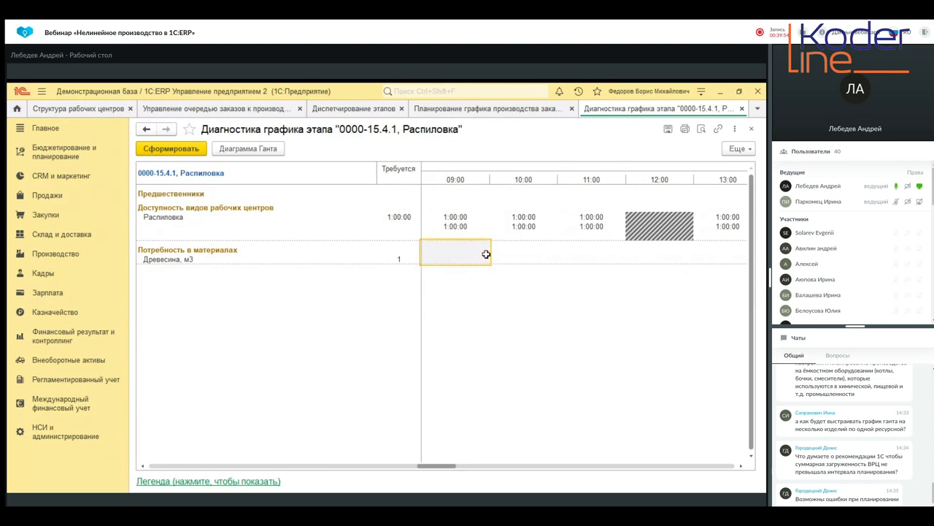
left_click(577, 290)
left_click(621, 260)
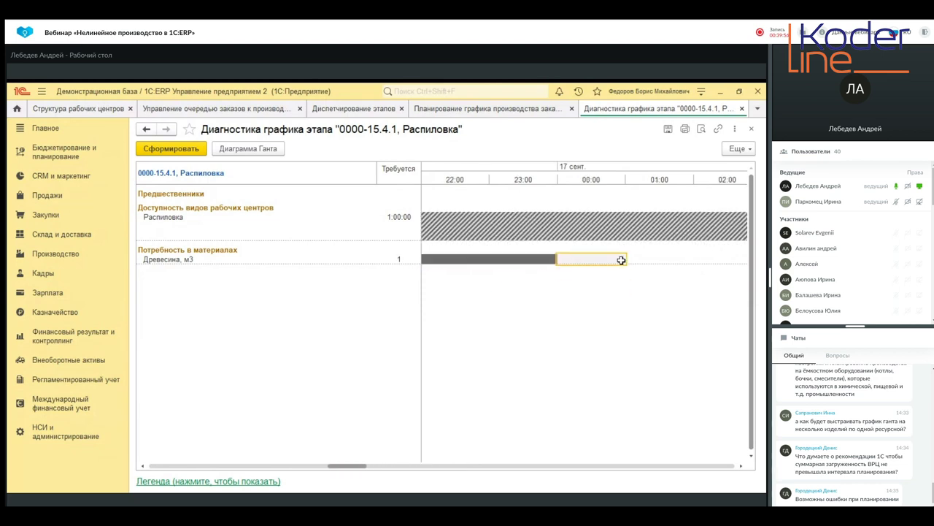
Examine the Распиловка work centre's availability and its 14:00 slot on 17 September, closing the diagnostics report
key("Right")
key("Right")
key("Right")
key("Right")
key("Right")
key("Right")
key("Right")
key("Right")
key("Right")
key("Right")
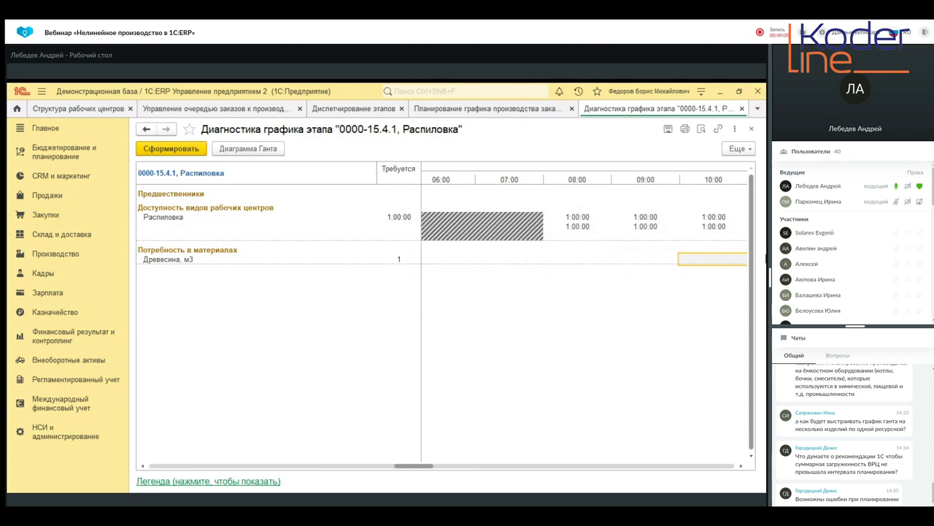
key("Right")
key("Right")
key("Right")
key("Right")
key("Right")
key("Right")
key("Right")
key("Right")
key("Right")
key("Right")
key("Right")
key("Right")
key("Right")
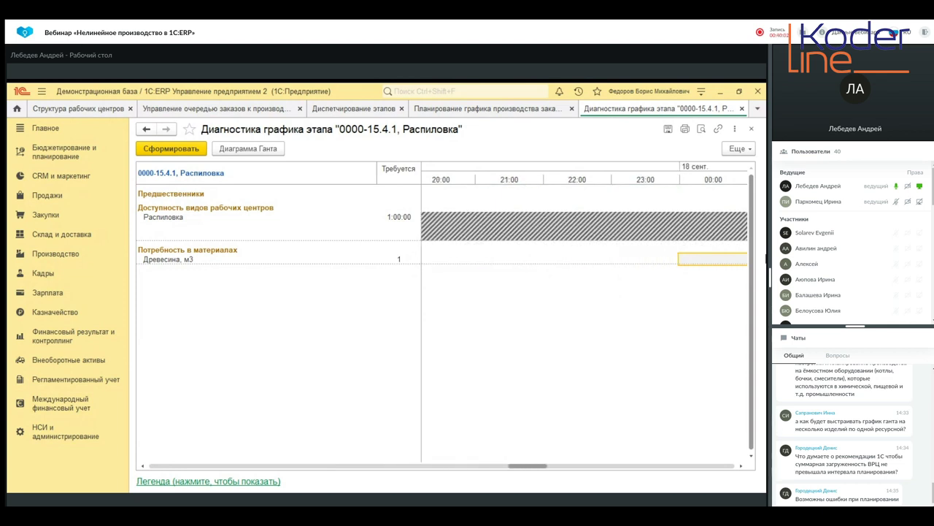
key("Left")
key("Left")
key("Left")
key("Left")
key("Left")
key("Left")
key("Left")
key("Left")
key("Left")
key("Left")
key("Left")
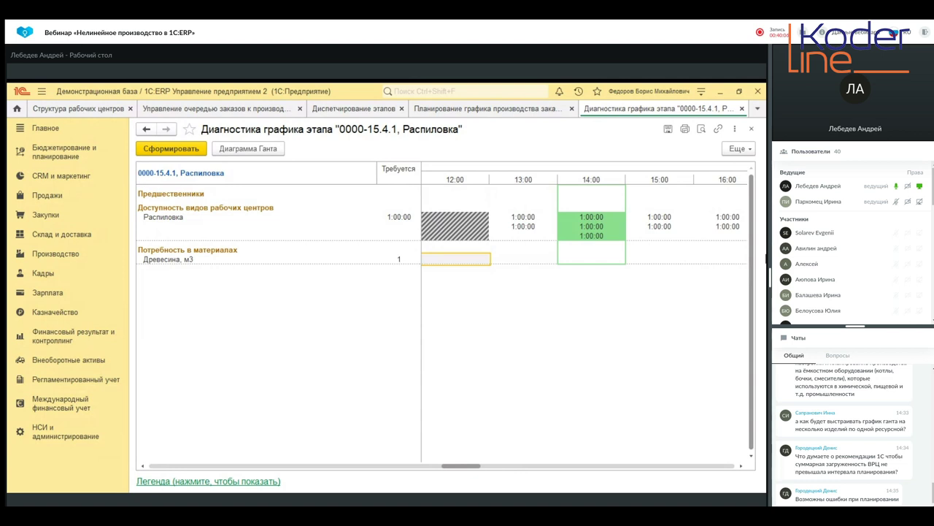
left_click(610, 234)
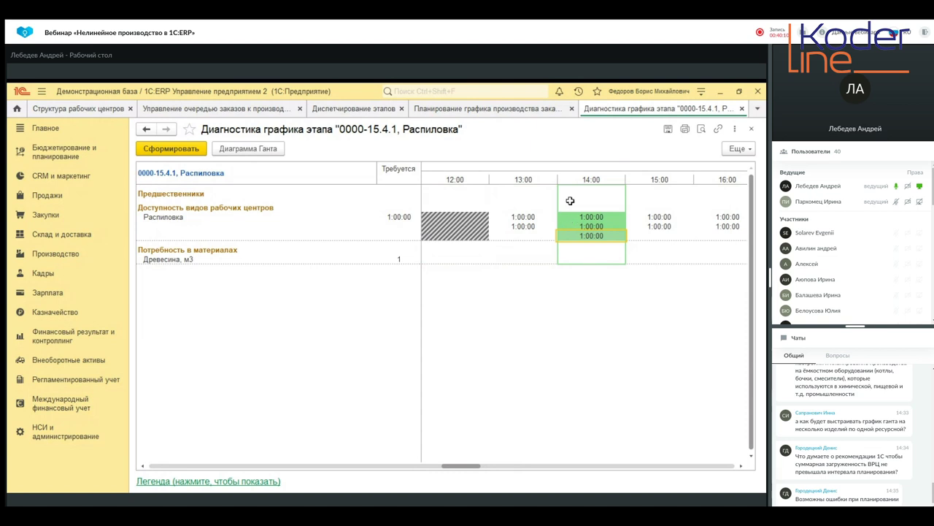
left_click(580, 226)
left_click(578, 244)
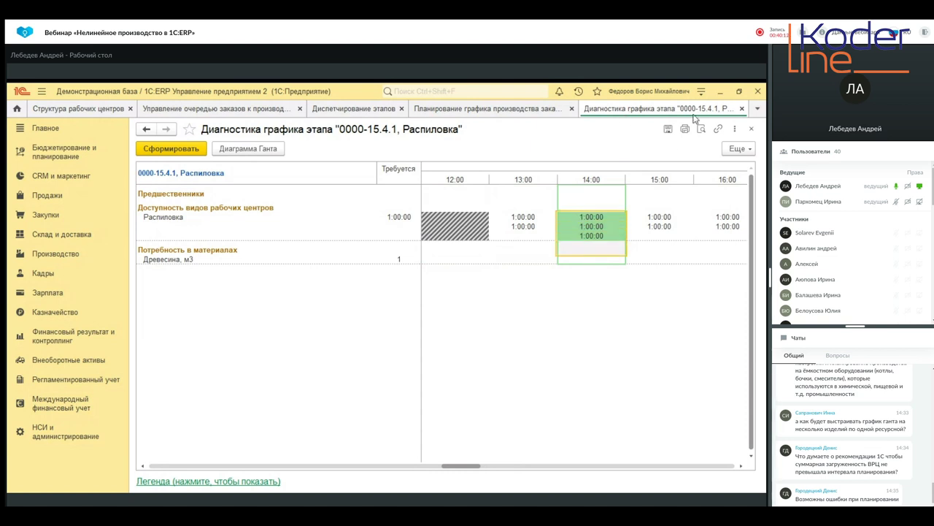
left_click(751, 128)
Reopen the schedule diagnostics for the Обработка stage and check the Сверловка work centre requirement
left_click(241, 257)
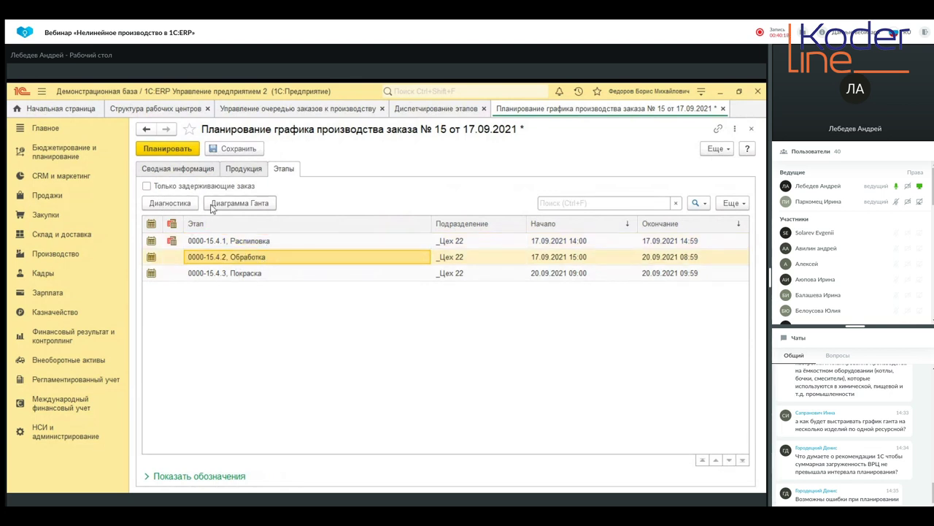
left_click(184, 208)
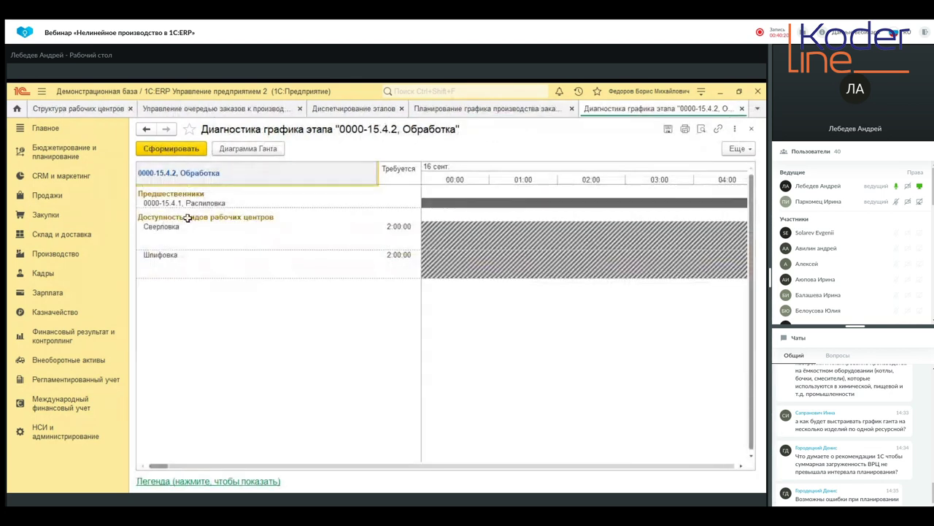
left_click(194, 225)
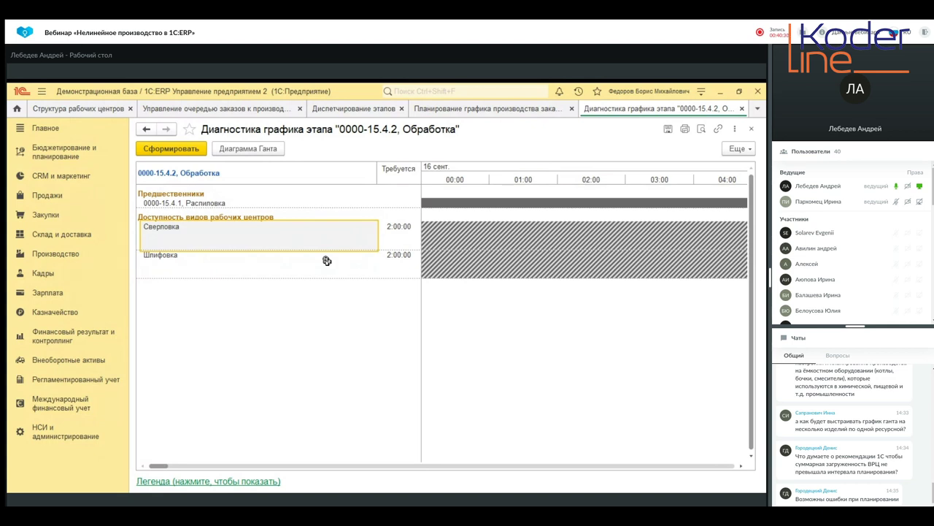
Inspect the enterprise work schedule "Производственный календарь" and its 2021 calendar, closing it and the enterprise settings
left_click(40, 433)
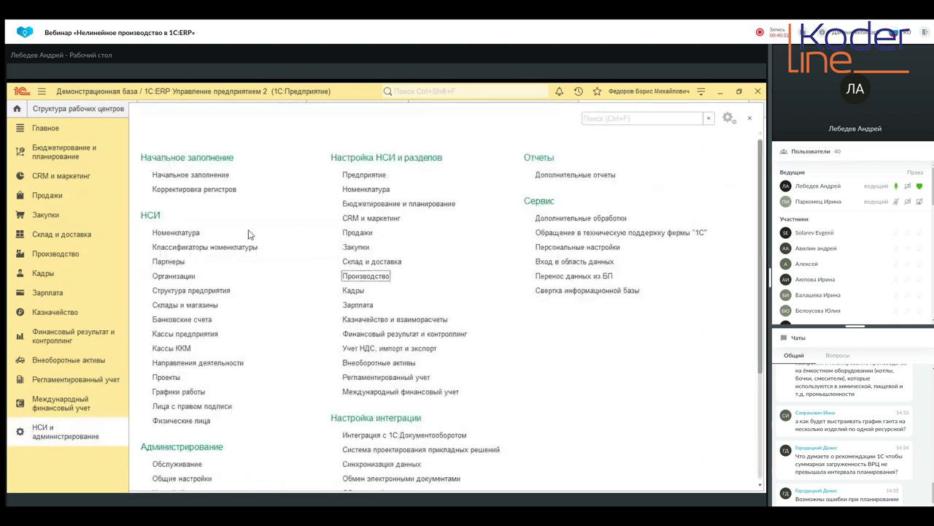
left_click(375, 175)
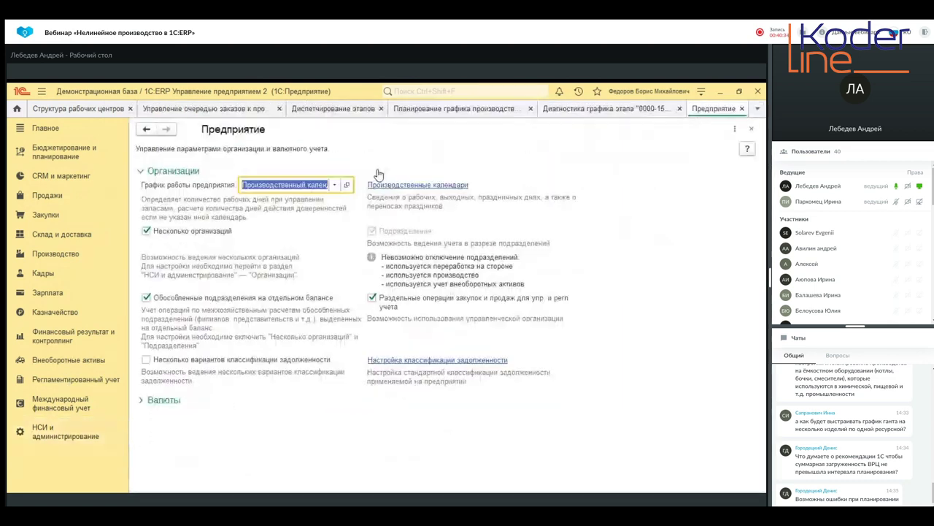
left_click(349, 185)
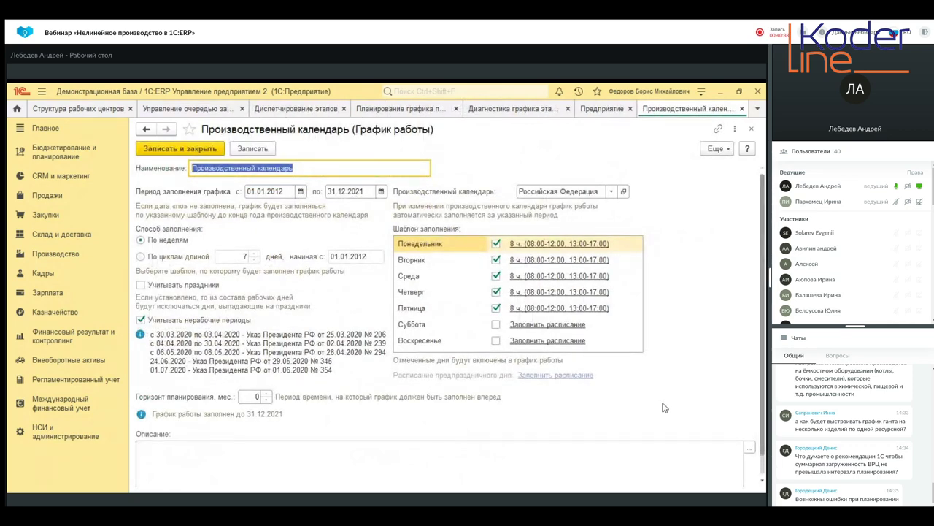
scroll(706, 405, "down", 1)
left_click(719, 478)
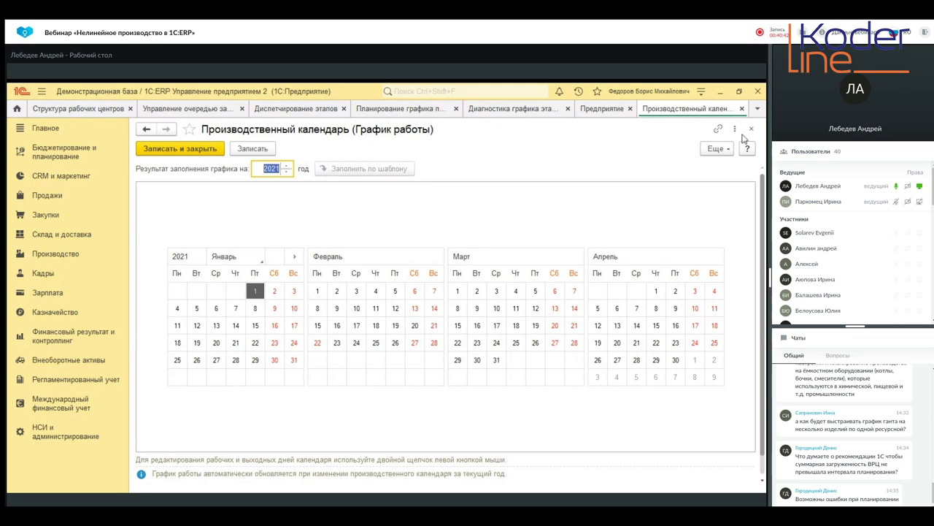
left_click(741, 109)
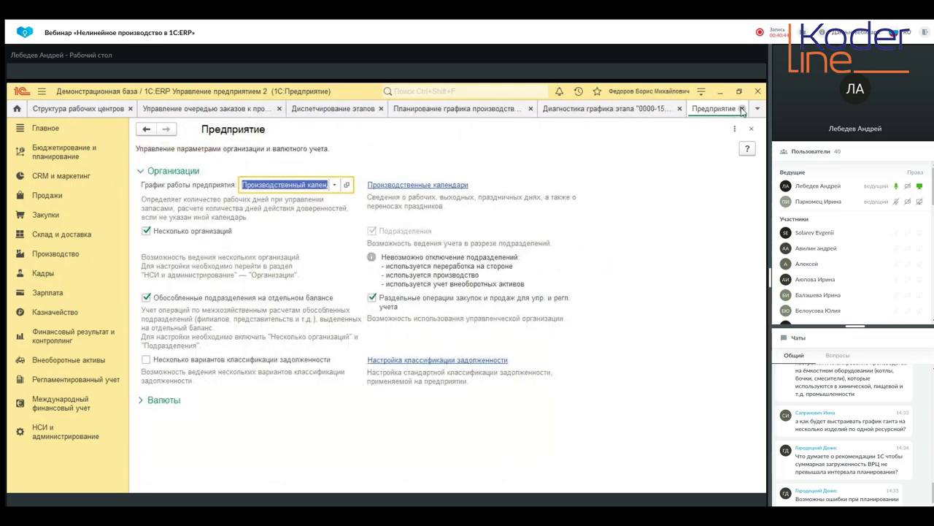
left_click(741, 109)
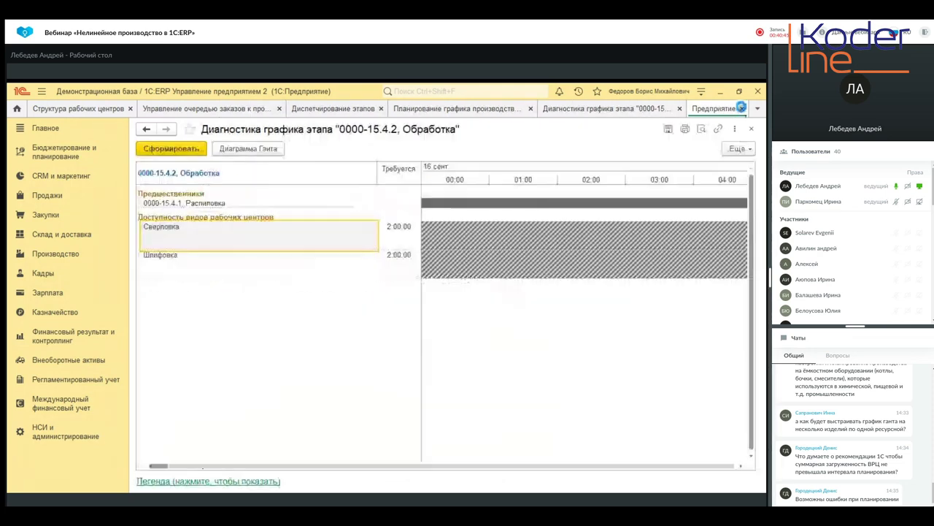
Display the work centre type availability for department "_Цех 22" with the period ending 24.09.2021
left_click(73, 257)
left_click(206, 260)
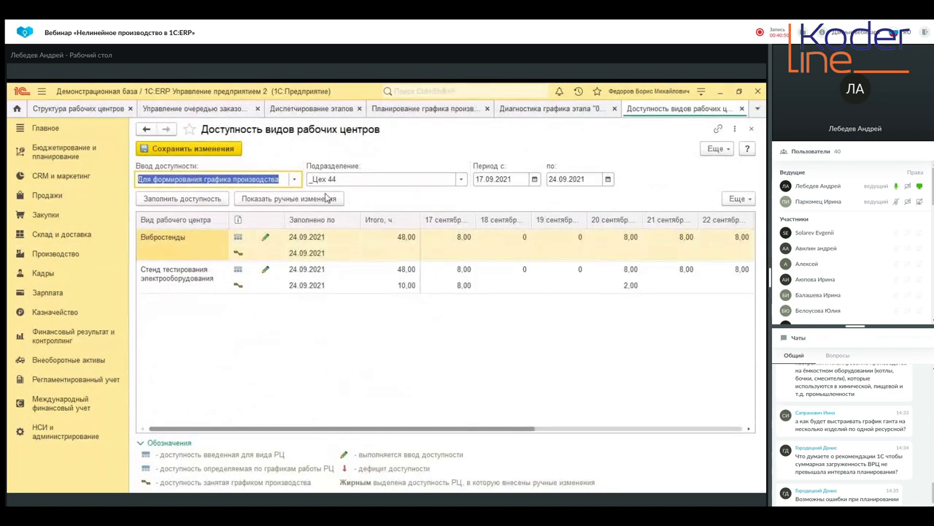
left_click(461, 179)
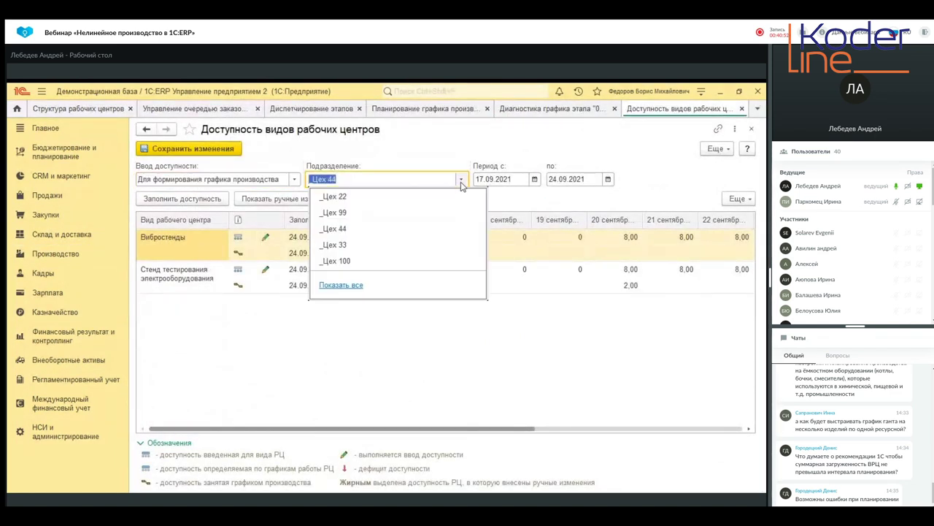
left_click(371, 196)
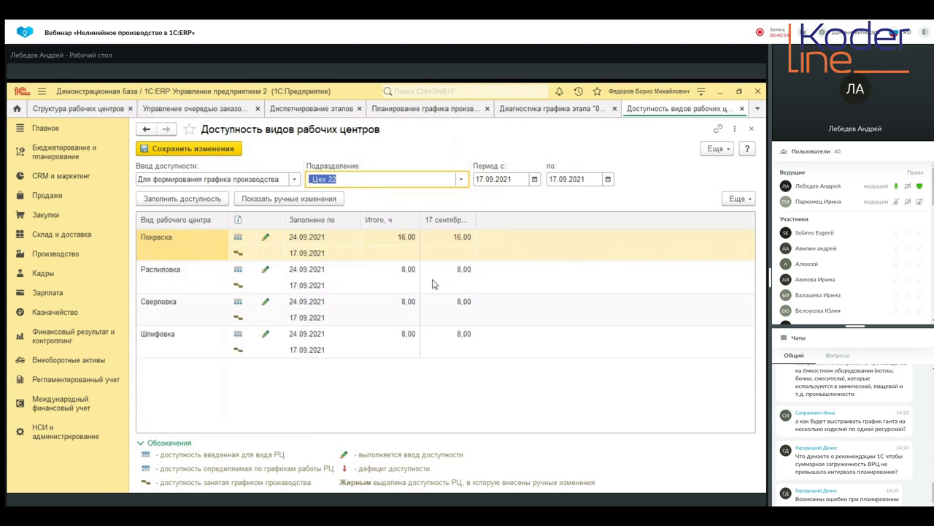
left_click(608, 179)
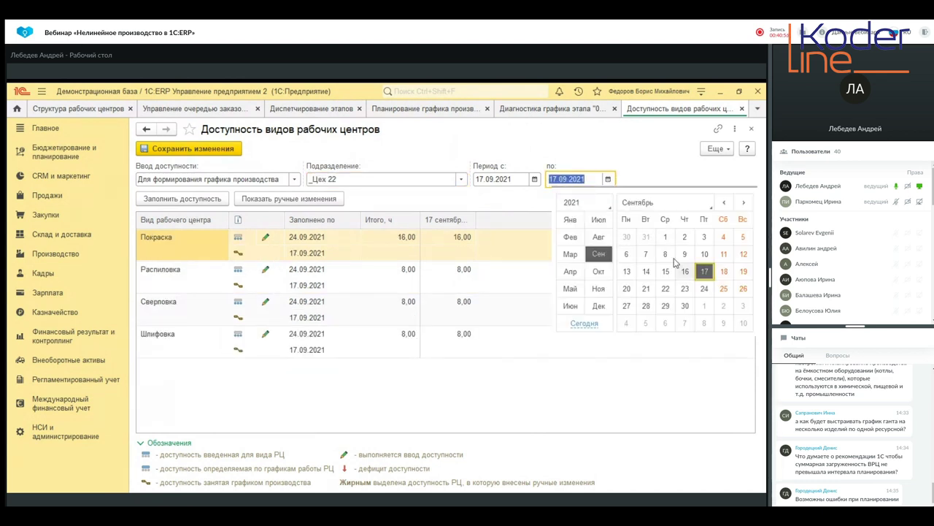
left_click(698, 286)
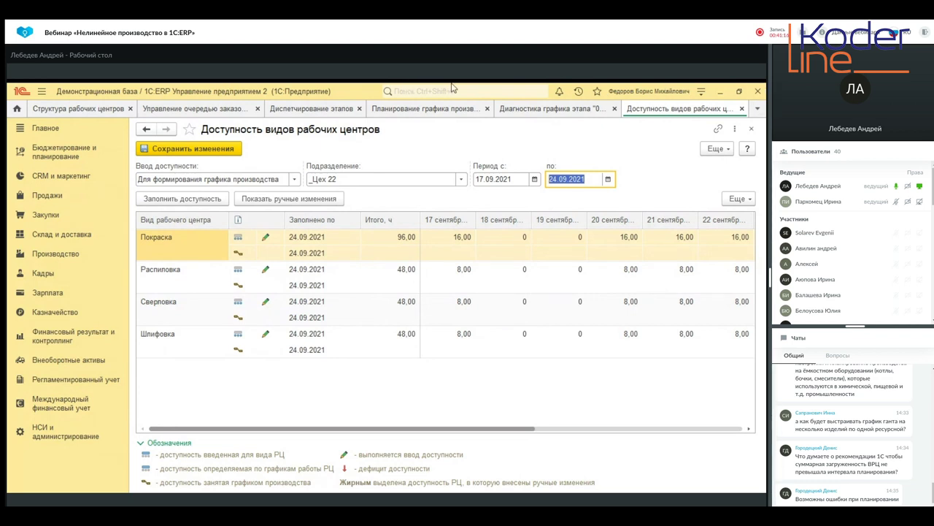
left_click(701, 91)
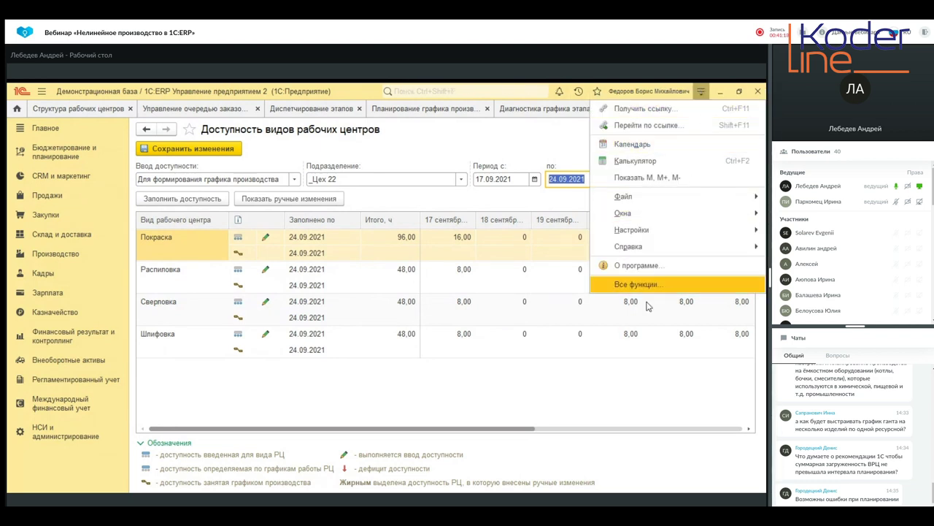
mouse_move(628, 246)
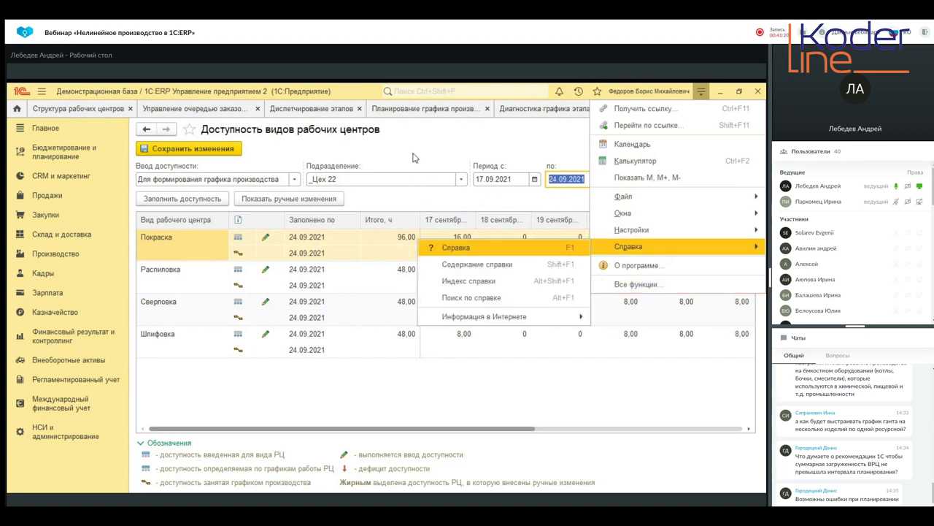
left_click(413, 158)
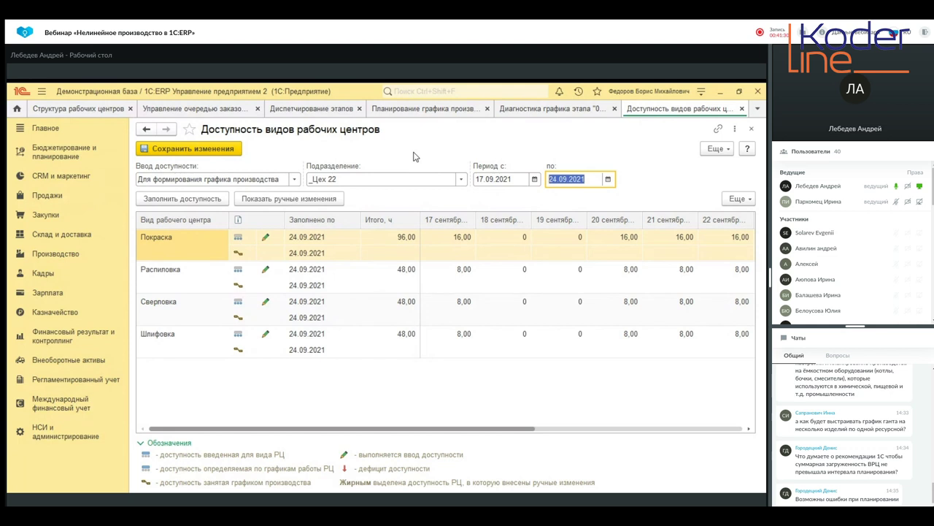
Close the work centre availability form and examine the Сверловка and Шлифовка hours on the Обработка diagnostics timeline
left_click(742, 109)
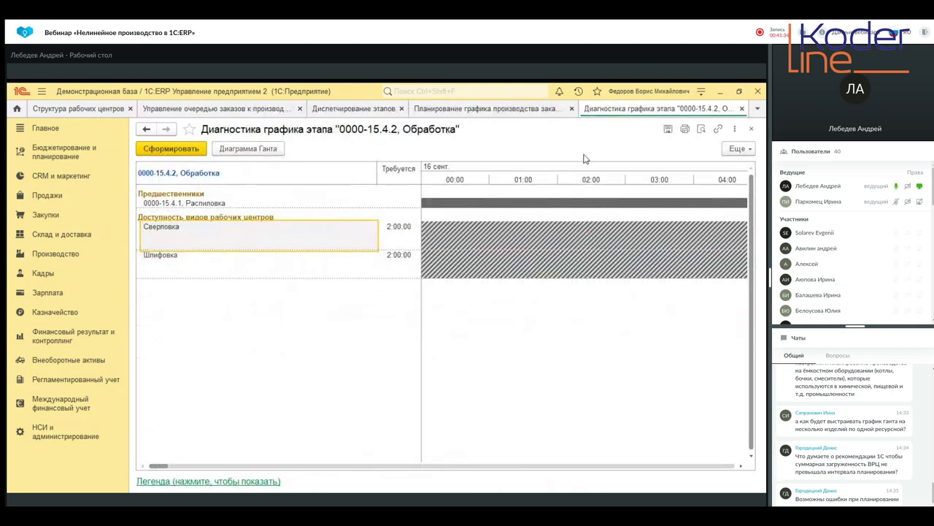
left_click_drag(161, 466, 306, 471)
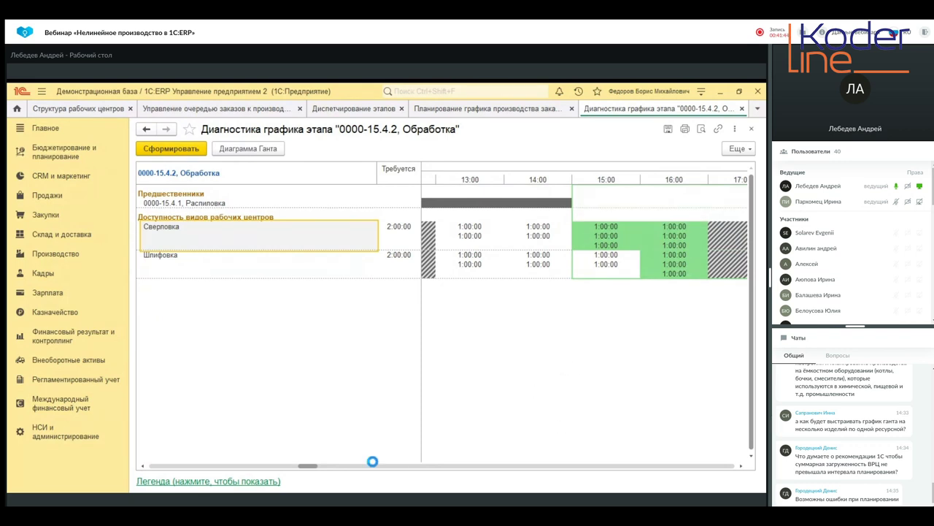
scroll(209, 467, "left", 10)
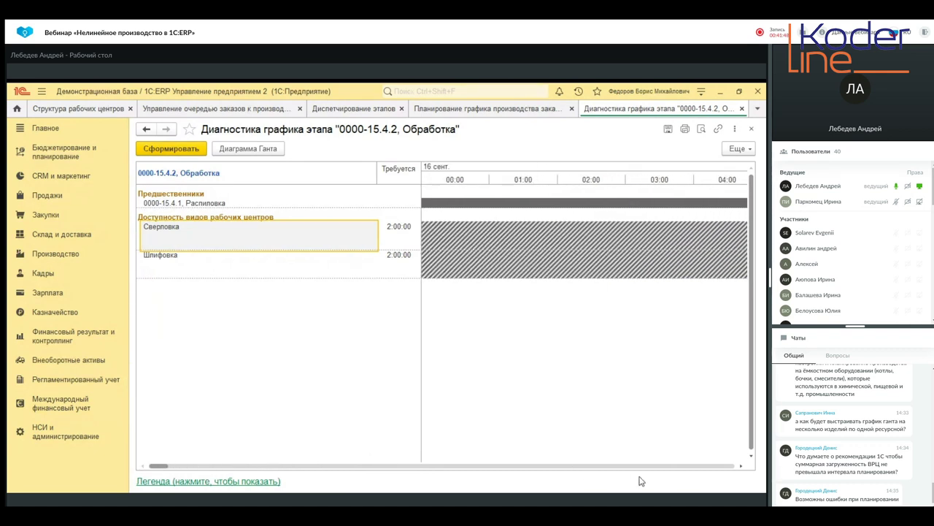
Examine the Сверловка and Шлифовка availability from 13:00 to 17:00 against the Распиловка predecessor in the Обработка stage diagnostics
left_click(740, 467)
left_click(740, 467)
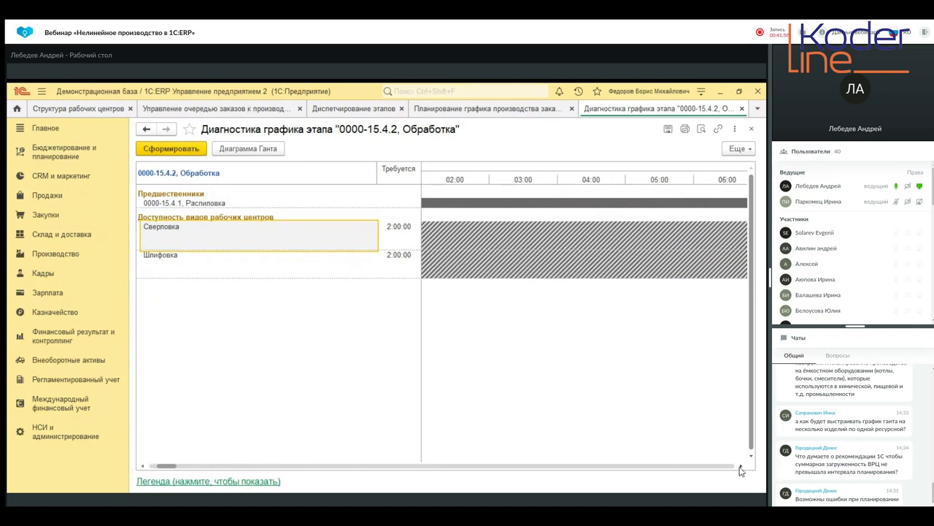
left_click_drag(171, 464, 569, 470)
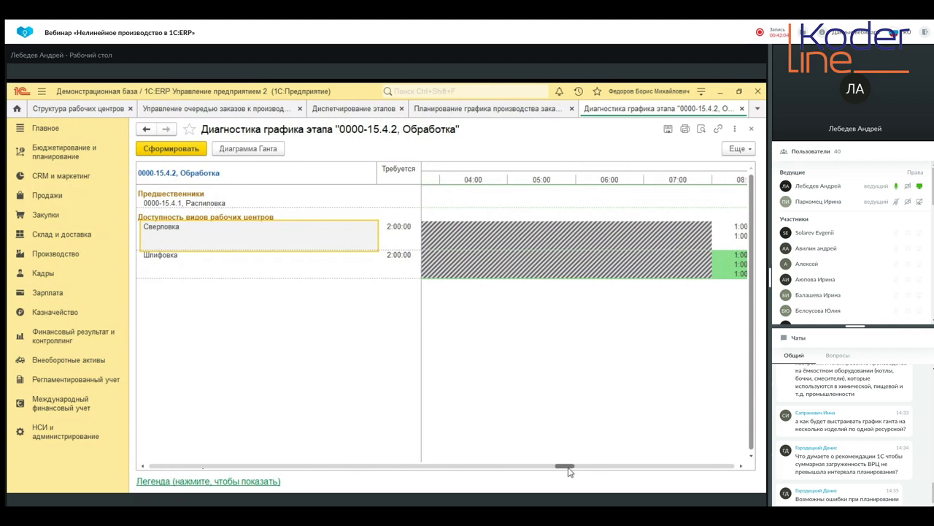
left_click_drag(569, 471, 292, 418)
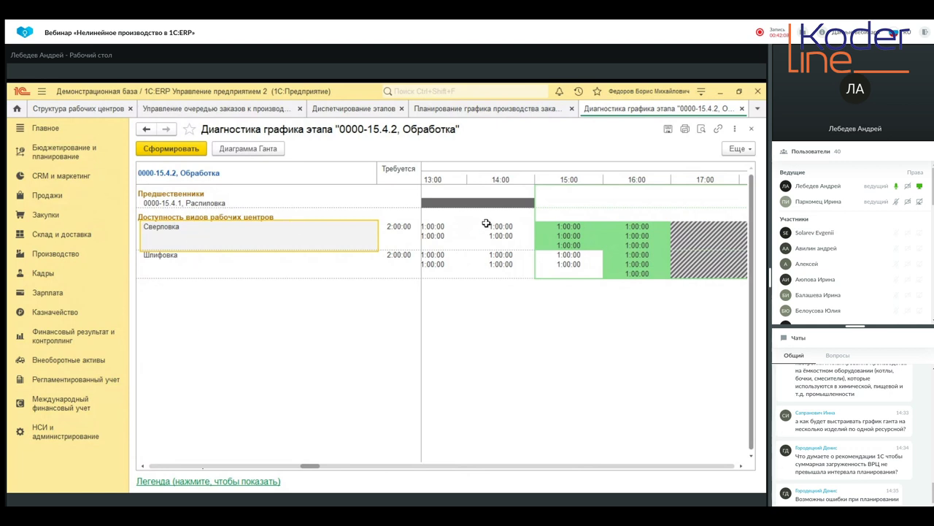
left_click(576, 238)
left_click(639, 235)
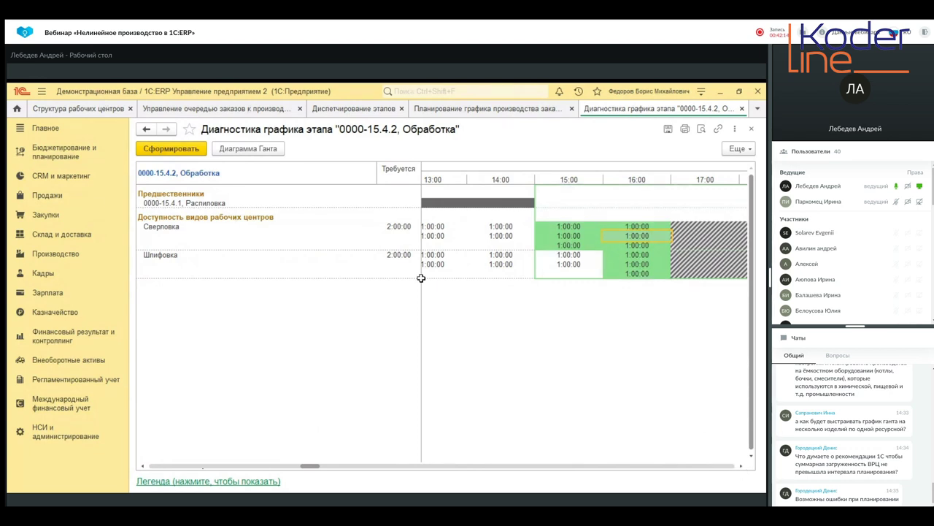
left_click(630, 269)
Open the Обработка production stage from stage dispatching and its resource specification "Журнальный столик (РЦ-последовательно)"
left_click(719, 92)
left_click(100, 110)
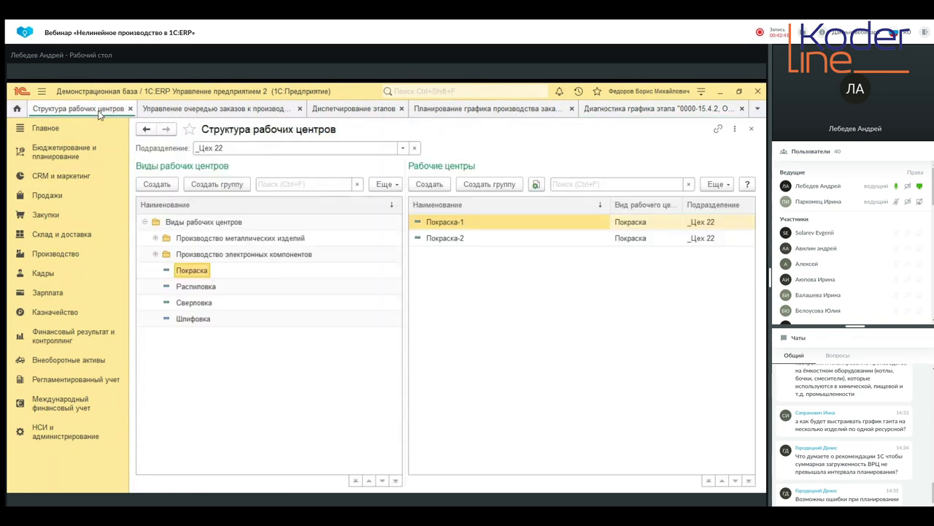
left_click(226, 111)
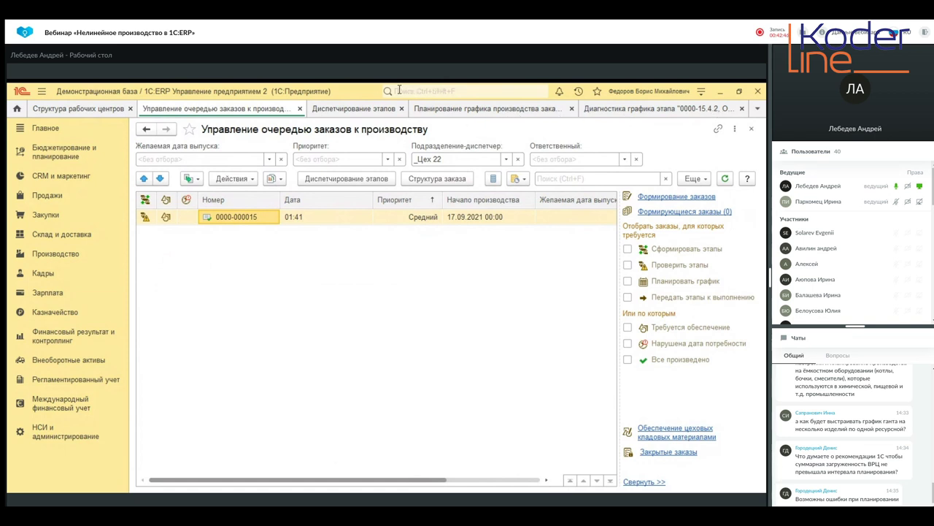
left_click(353, 109)
left_click(290, 236)
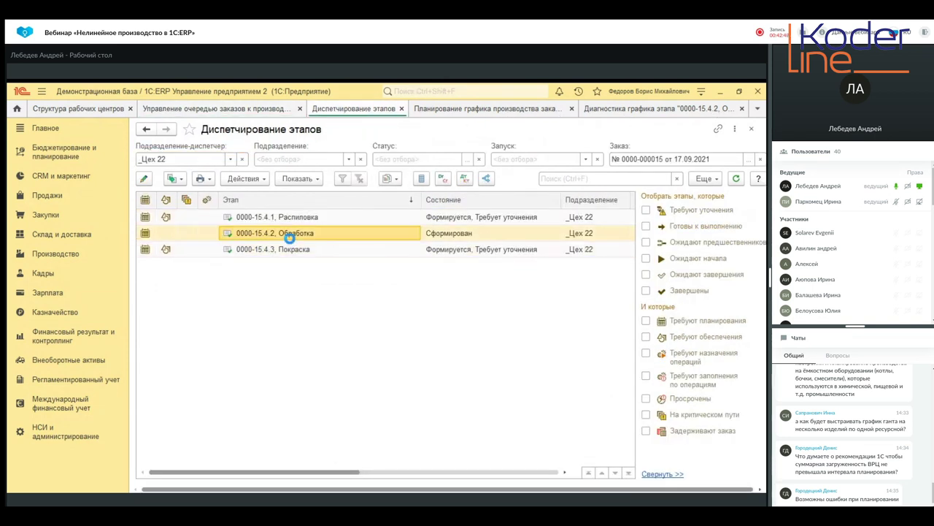
double_click(290, 235)
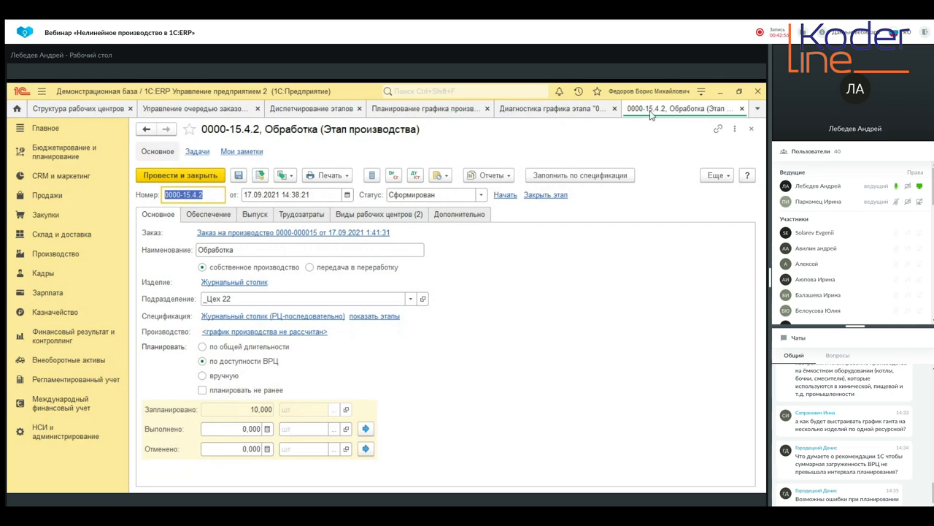
left_click(266, 316)
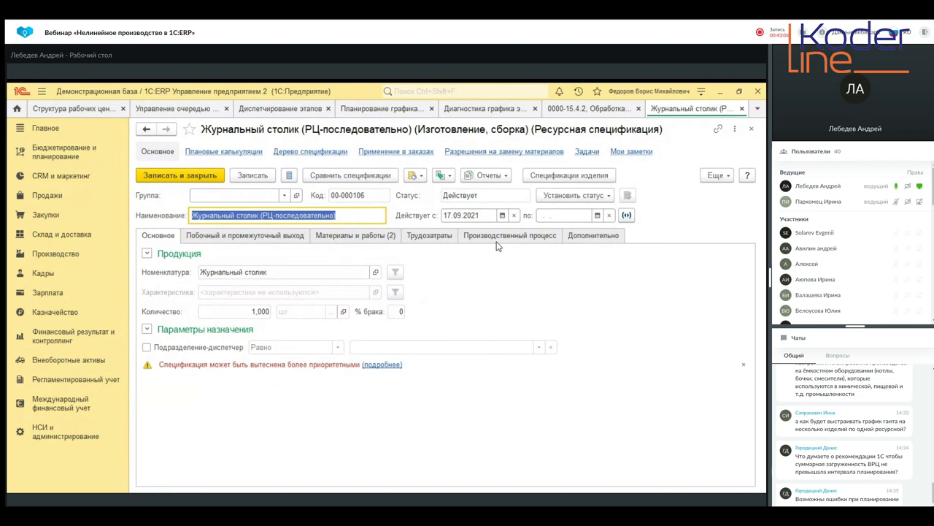
Inspect the work centre types and their loading mode for the Обработка stage in the specification's production process
left_click(496, 243)
left_click(266, 377)
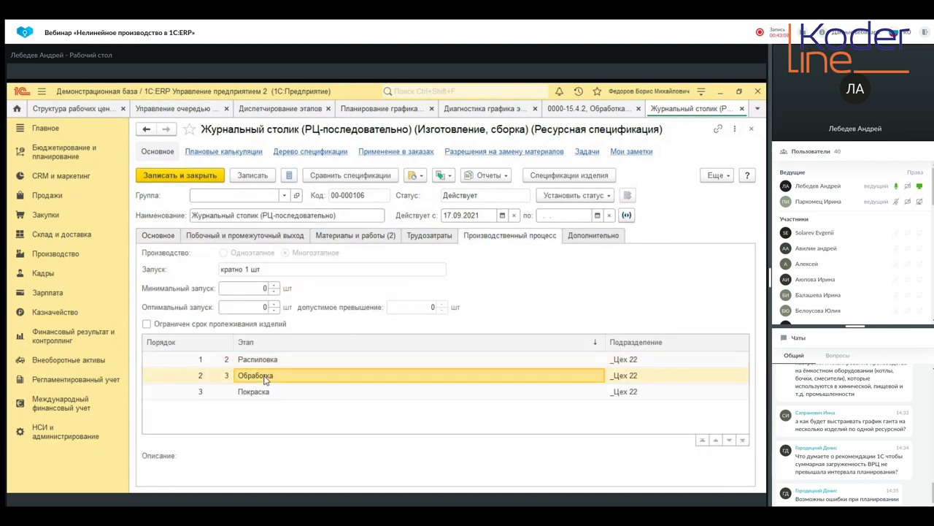
double_click(266, 377)
left_click(249, 195)
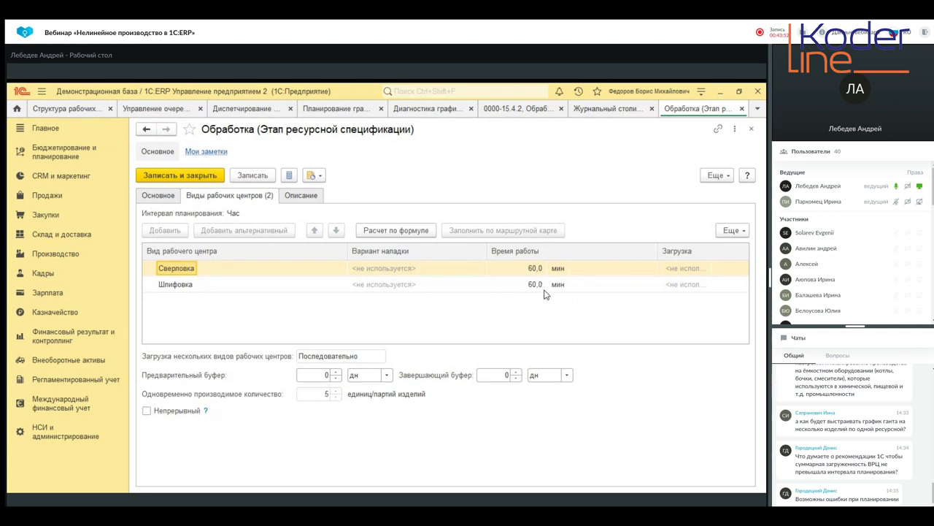
left_click(216, 287)
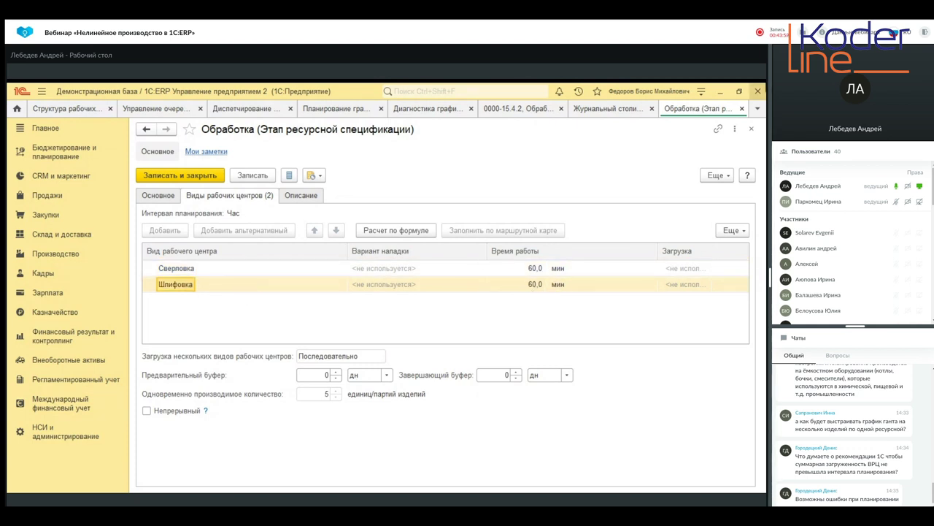
Close the specification, stage, diagnostics, planning and dispatching forms back to the order queue, discarding the unsaved production schedule
left_click(742, 109)
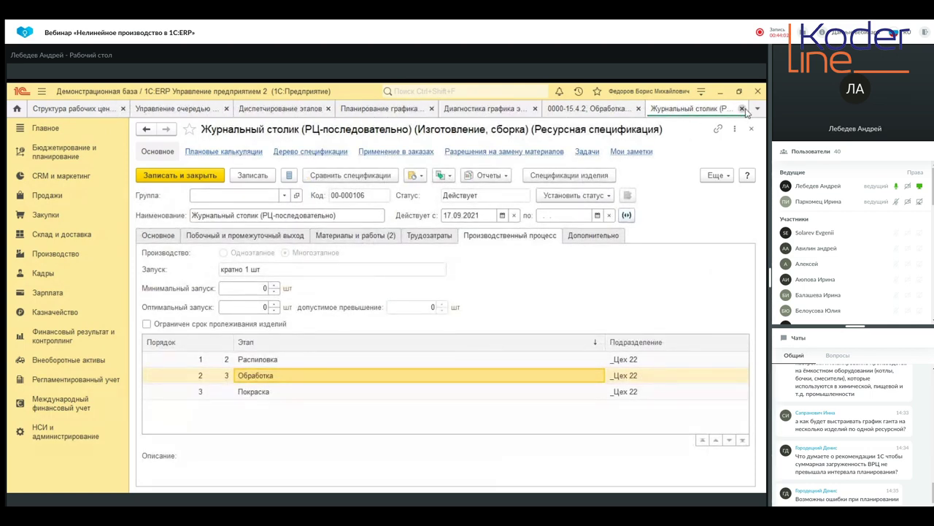
left_click(743, 108)
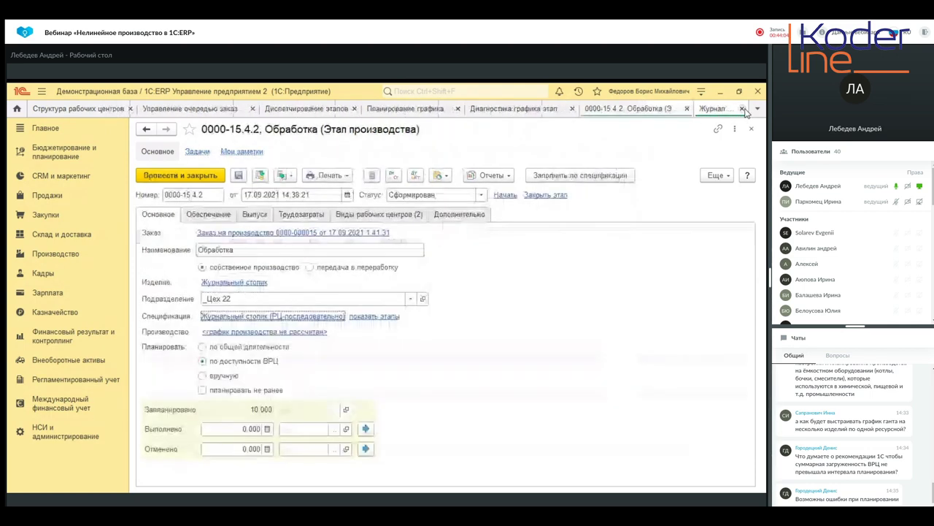
left_click(742, 109)
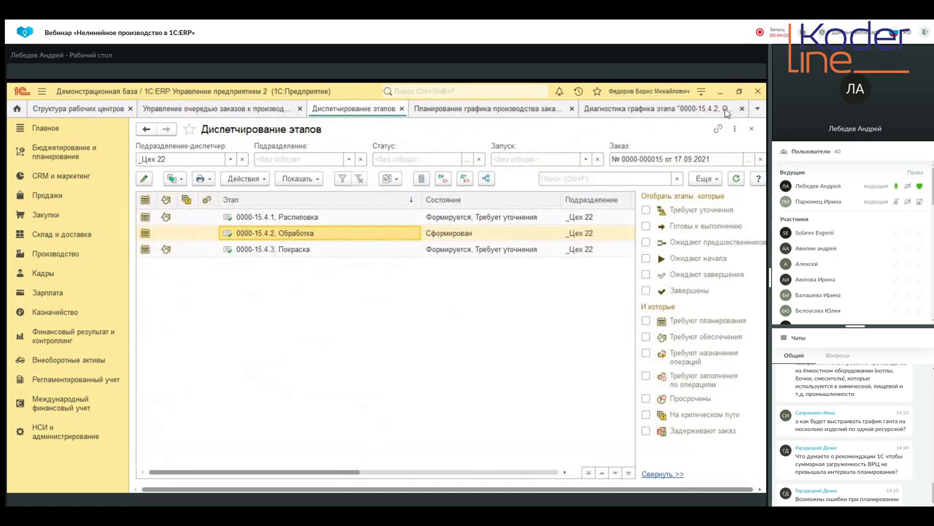
left_click(730, 110)
left_click(743, 109)
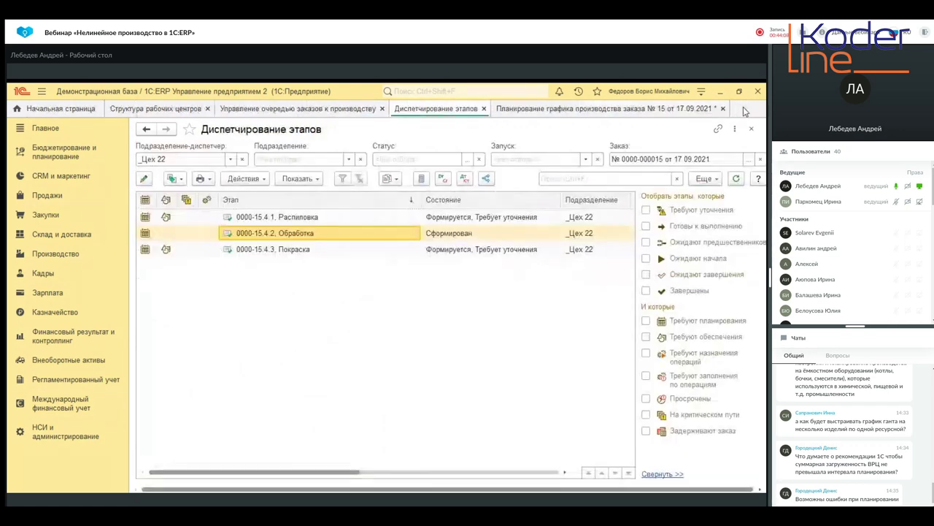
left_click(713, 110)
left_click(724, 109)
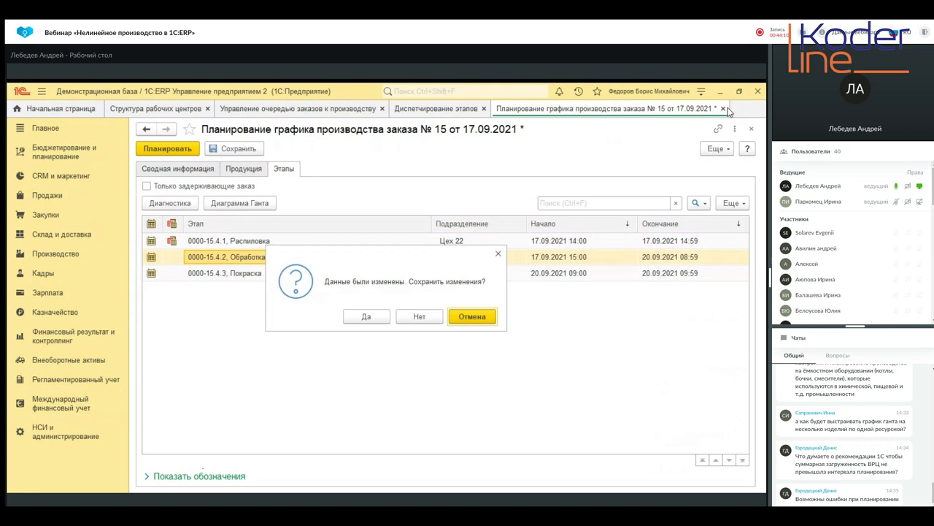
left_click(421, 315)
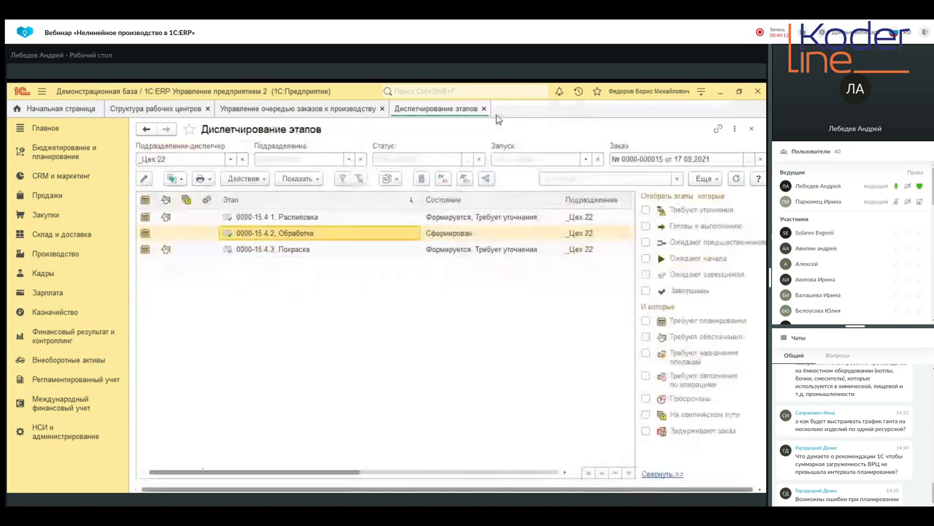
left_click(483, 109)
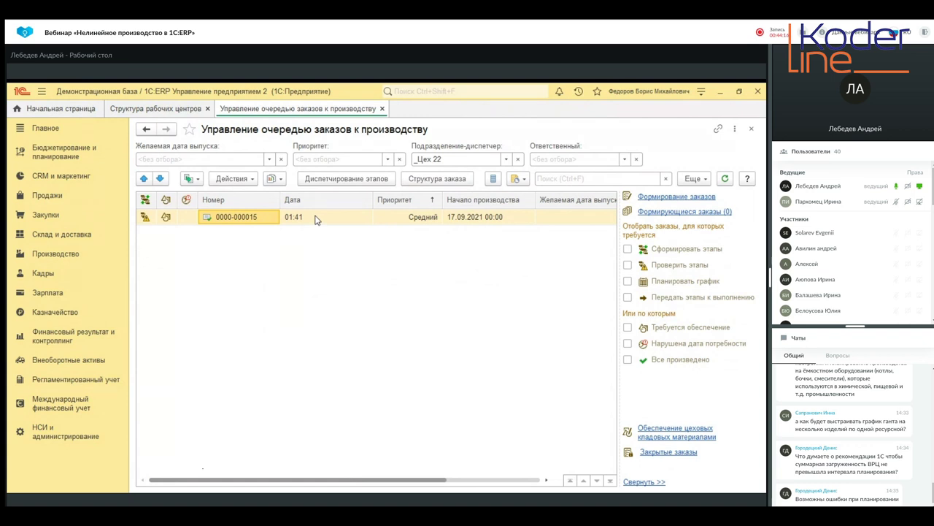
Mark all production stages of the queued 17.09.2021 order for deletion
right_click(262, 211)
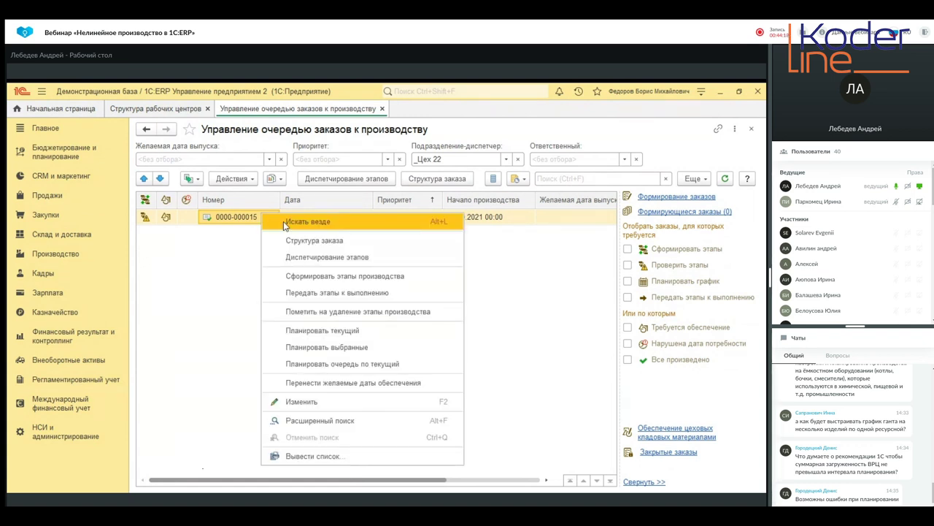
left_click(363, 312)
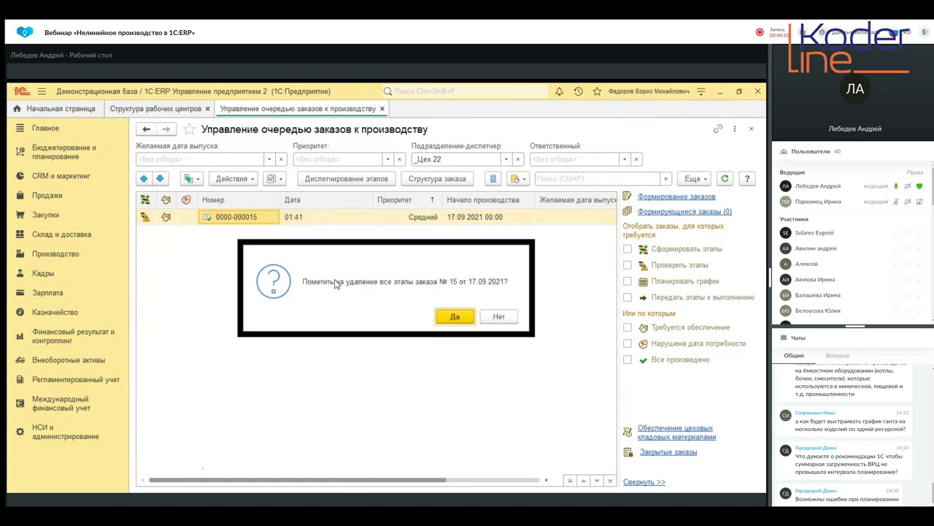
left_click(451, 315)
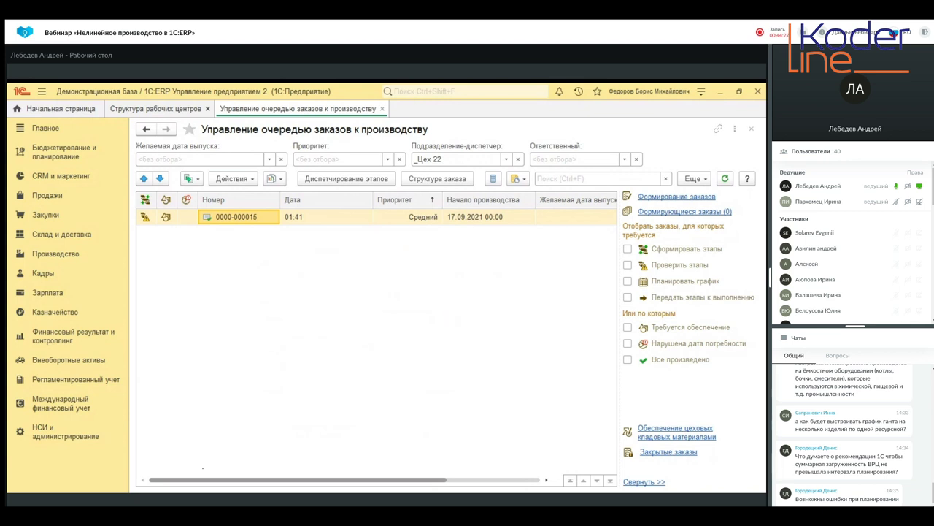
Open the production order and change its product's specification to "Журнальный столик (РЦ-одновременно)"
double_click(305, 218)
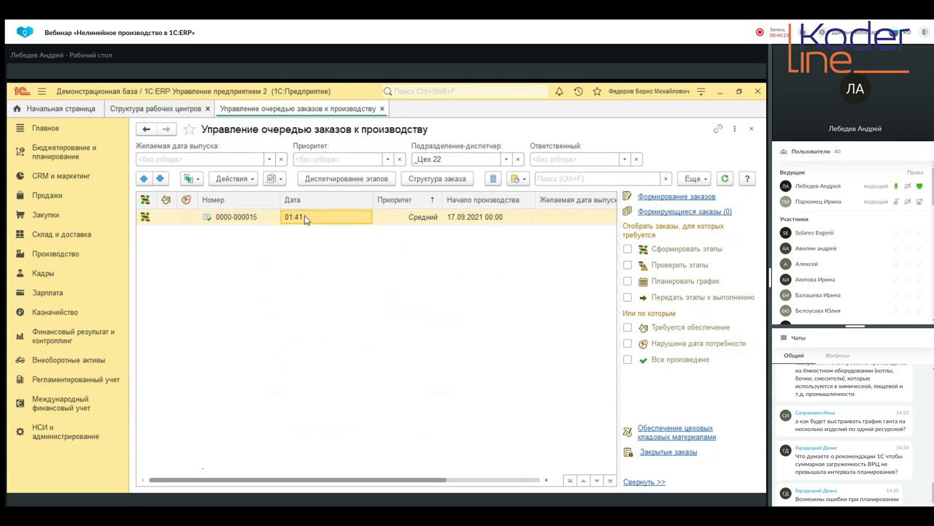
left_click(192, 214)
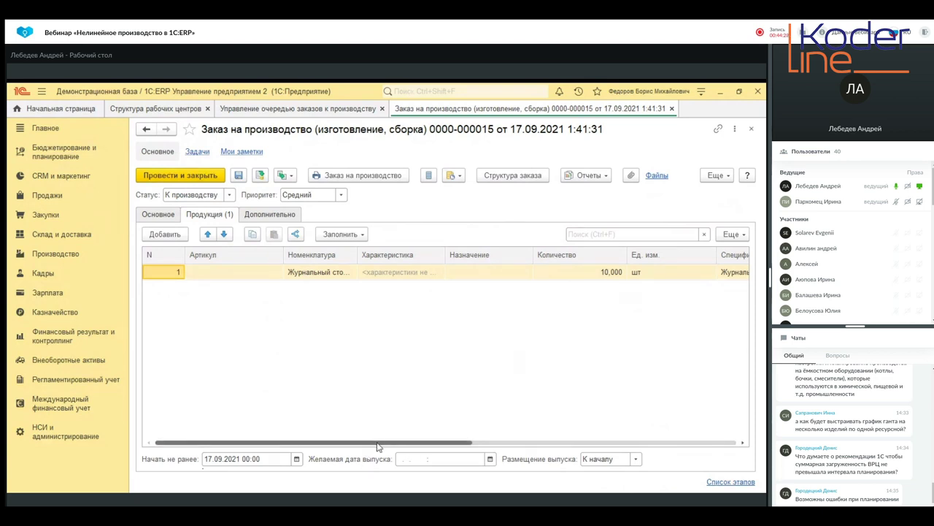
left_click_drag(378, 441, 602, 442)
left_click(427, 272)
left_click(426, 271)
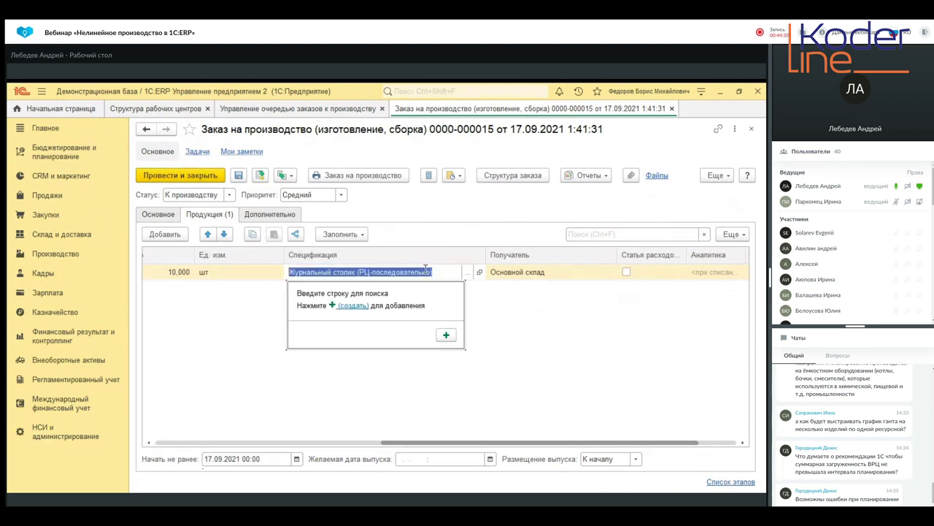
left_click(467, 271)
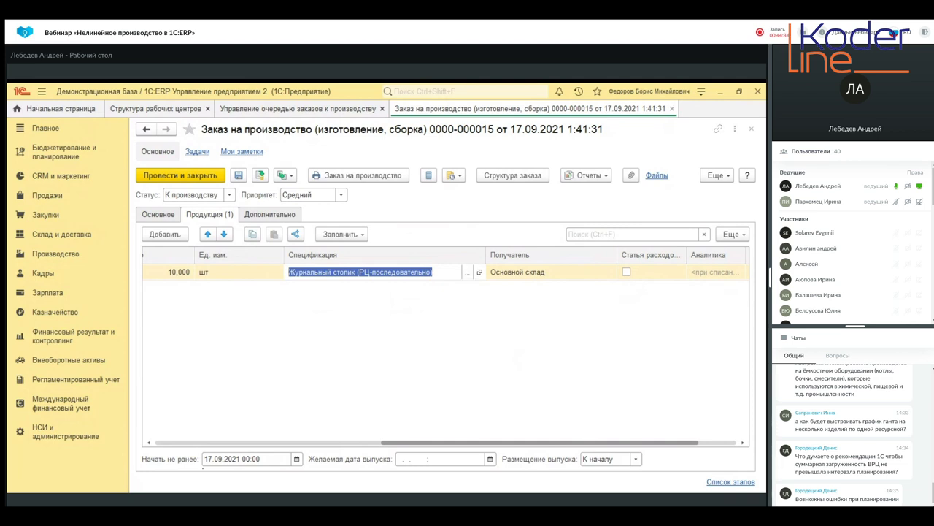
double_click(313, 213)
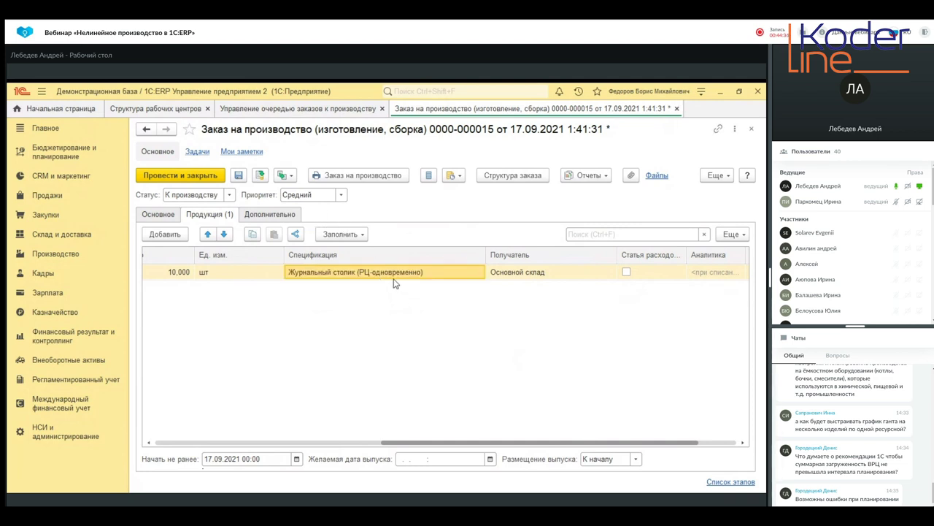
Inspect the Обработка stage's work centre types and loading mode in the "Журнальный столик (РЦ-одновременно)" specification and close both forms
left_click(448, 274)
left_click(481, 272)
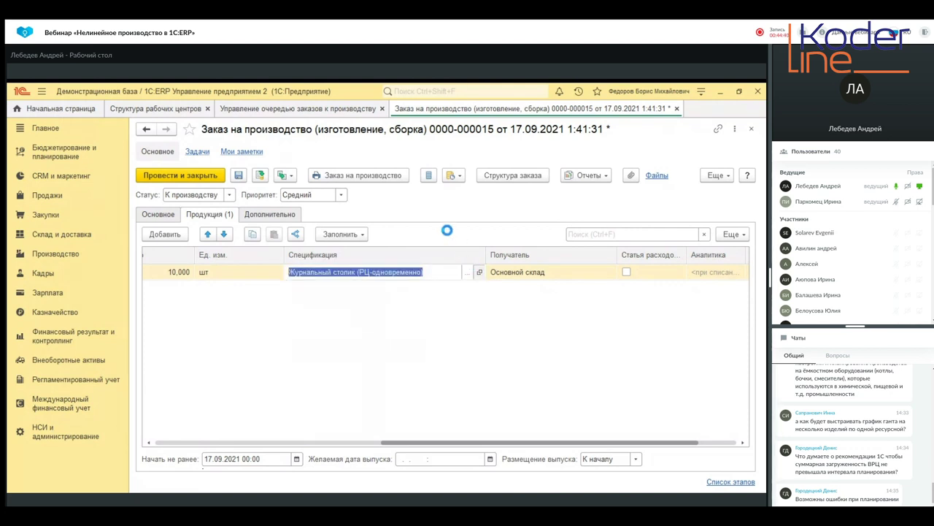
left_click(490, 234)
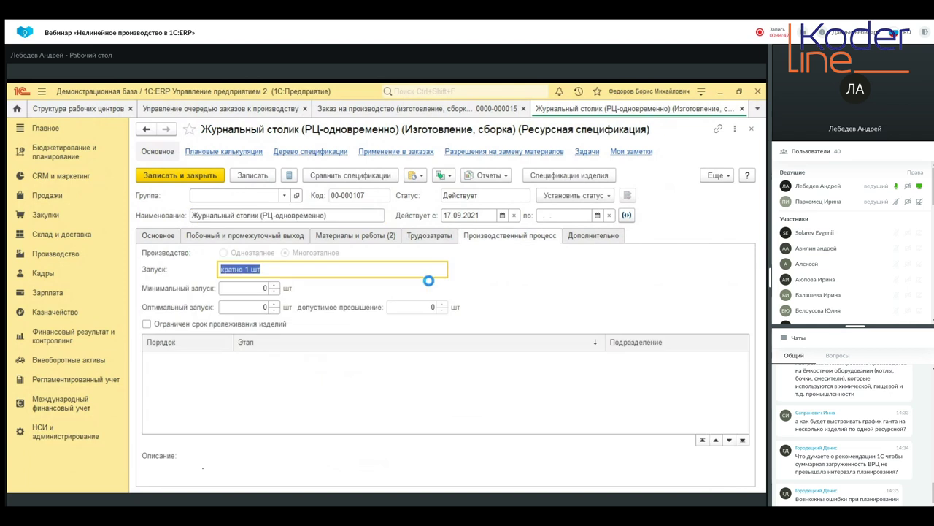
left_click(277, 372)
double_click(278, 372)
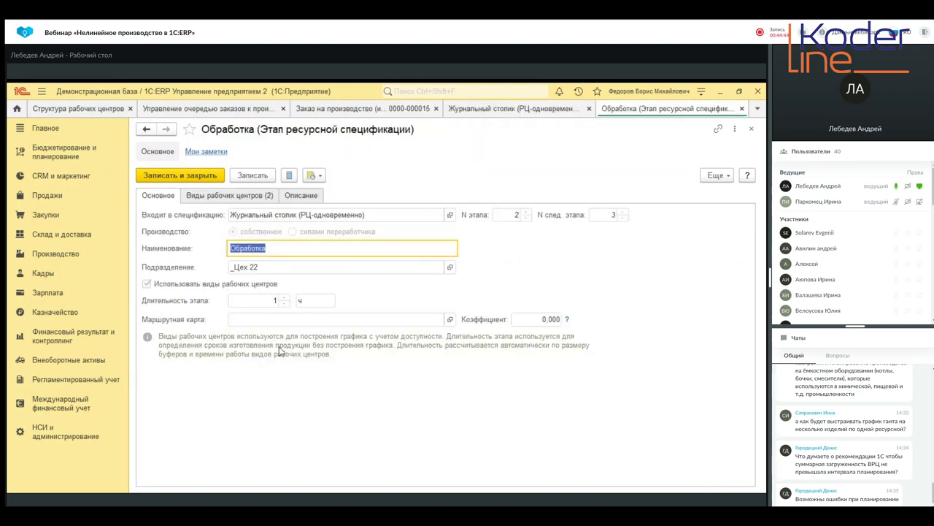
left_click(264, 198)
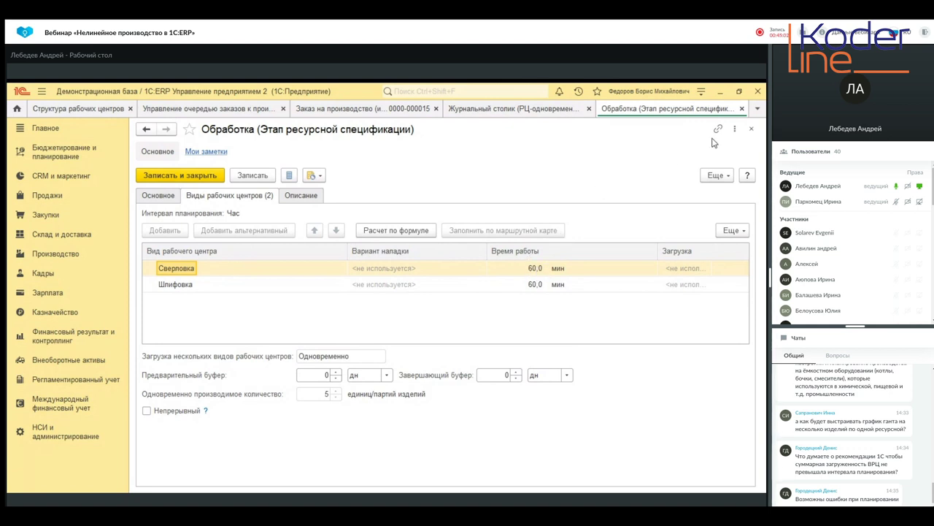
left_click(741, 108)
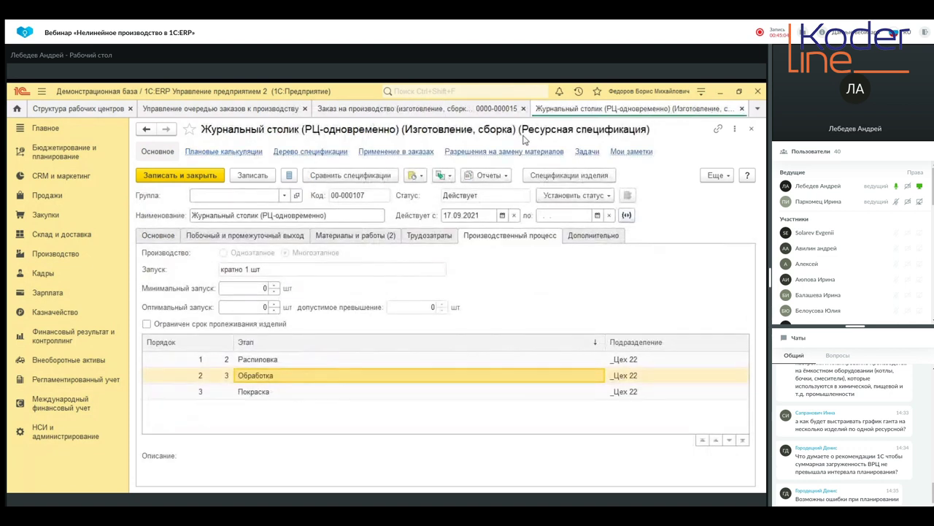
left_click(742, 109)
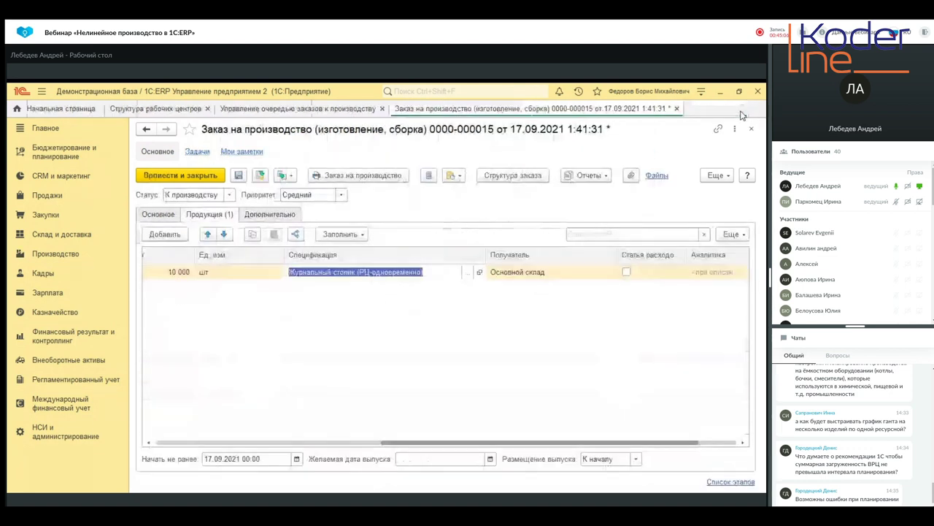
Post and close the production order, and generate its production stages from the order queue
left_click(204, 175)
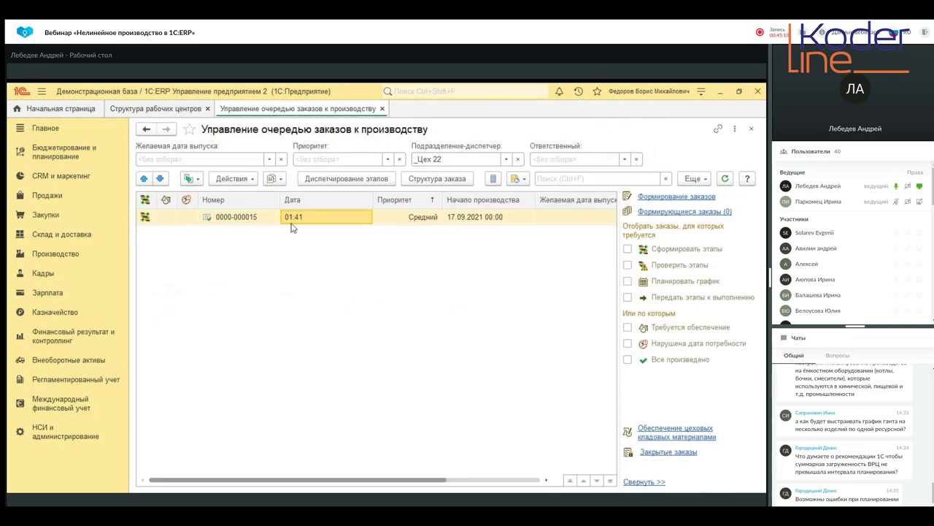
right_click(290, 226)
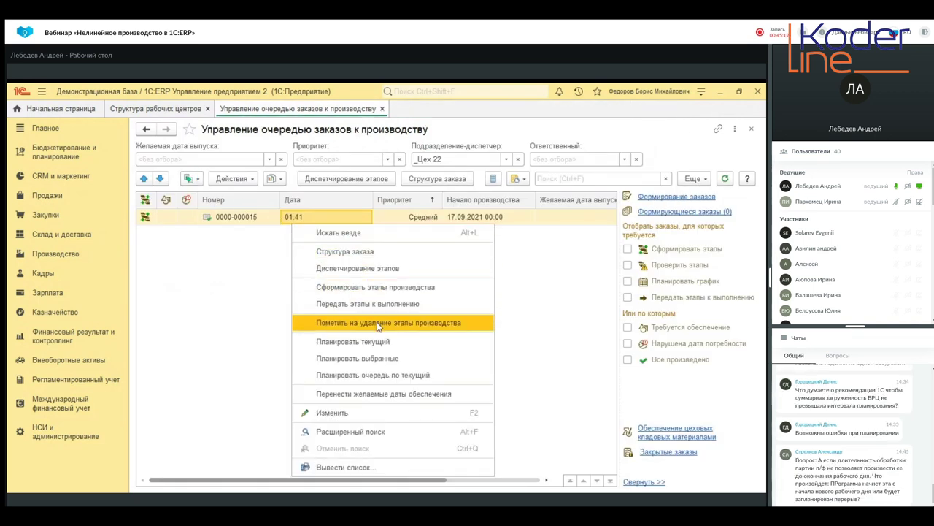
left_click(374, 289)
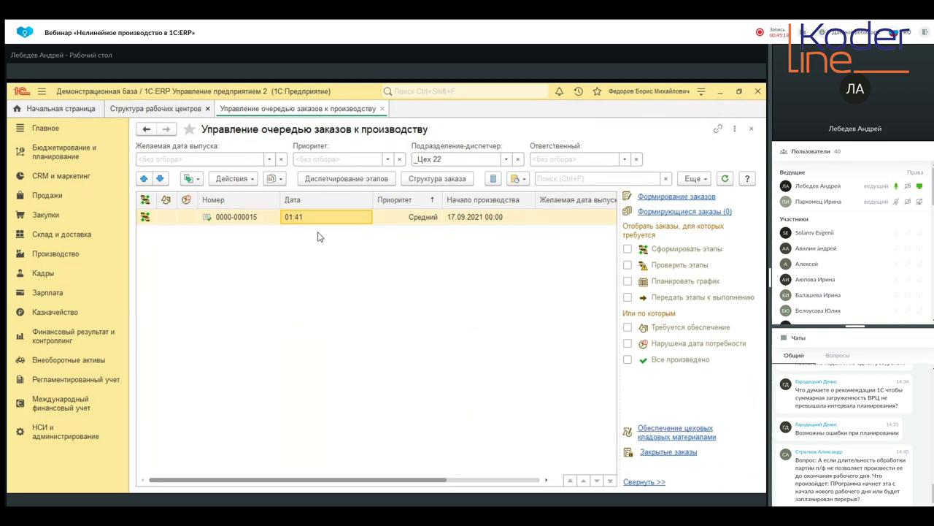
Open stage dispatching for the order, check the Обработка stage's main details and close the stage form
left_click(348, 178)
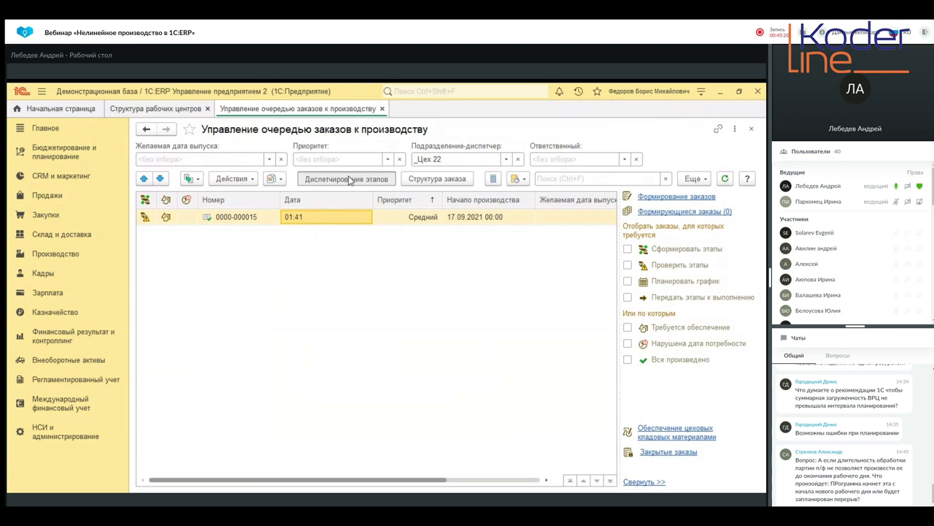
left_click(288, 234)
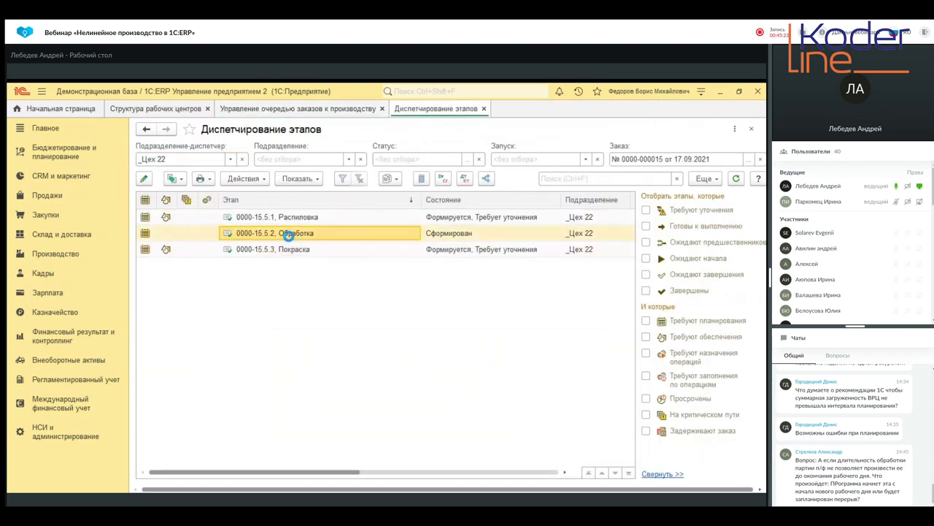
double_click(288, 234)
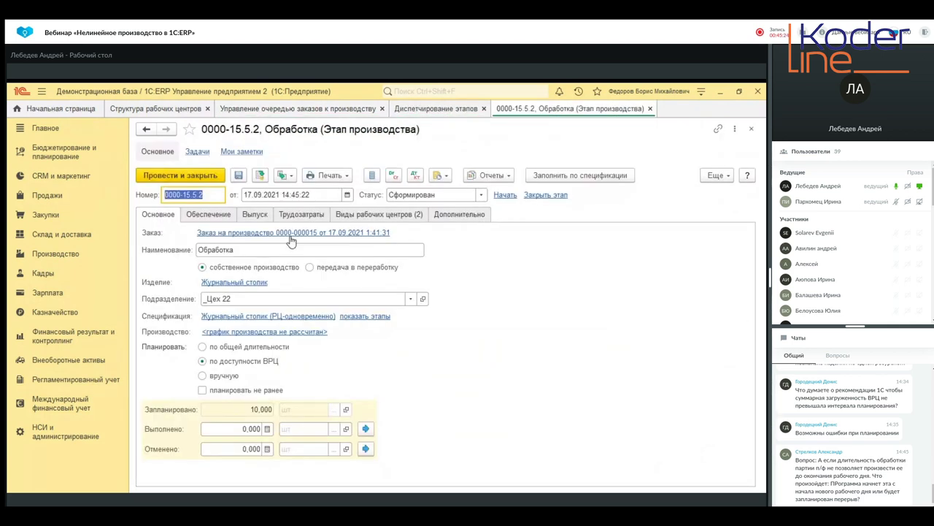
left_click(650, 109)
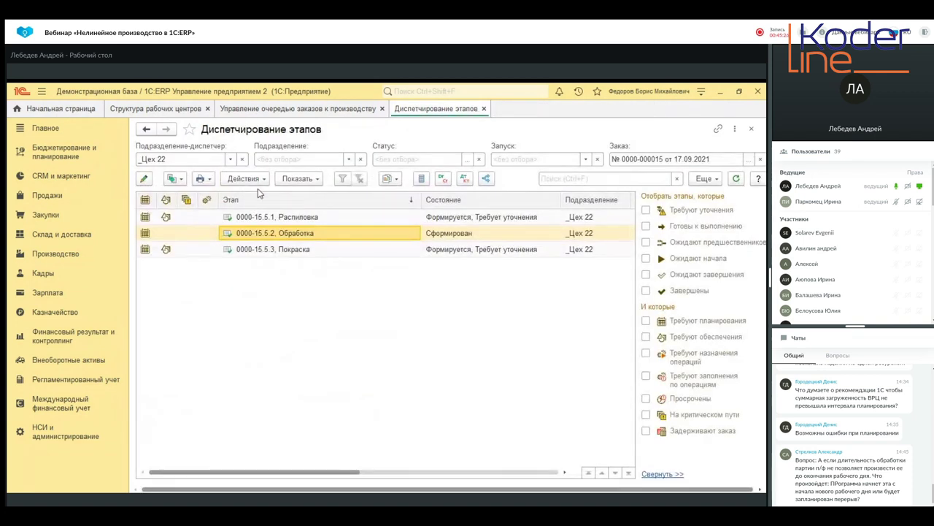
Open production schedule planning for the order and review its product dates, stage dates and the Обработка stage
left_click(261, 182)
left_click(277, 195)
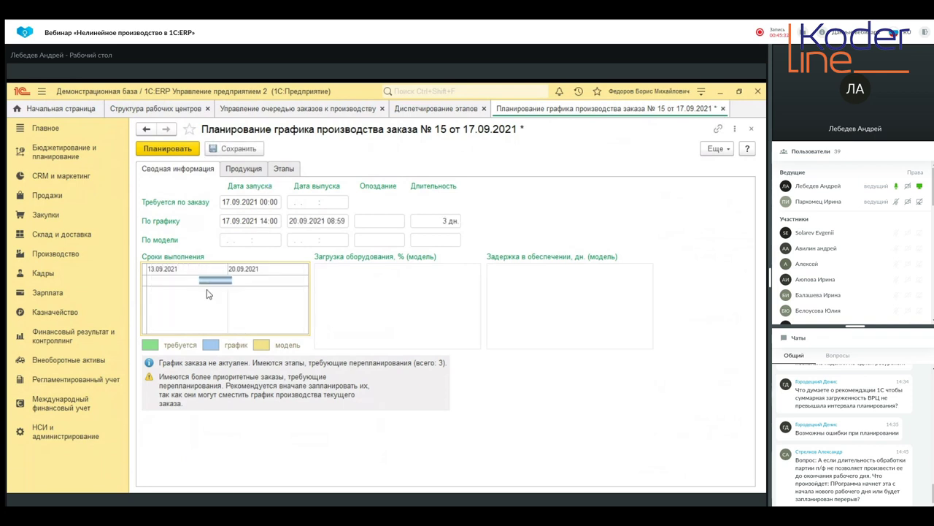
left_click(247, 171)
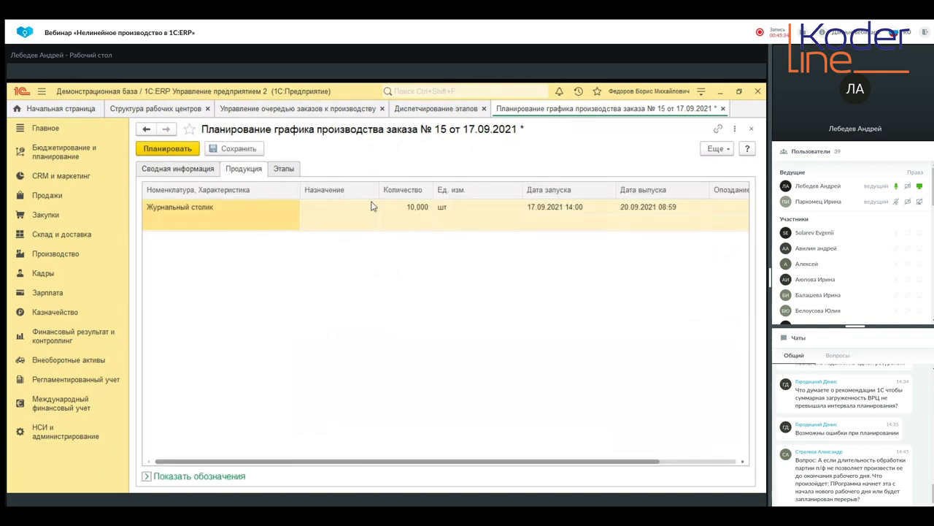
left_click(284, 169)
left_click(275, 256)
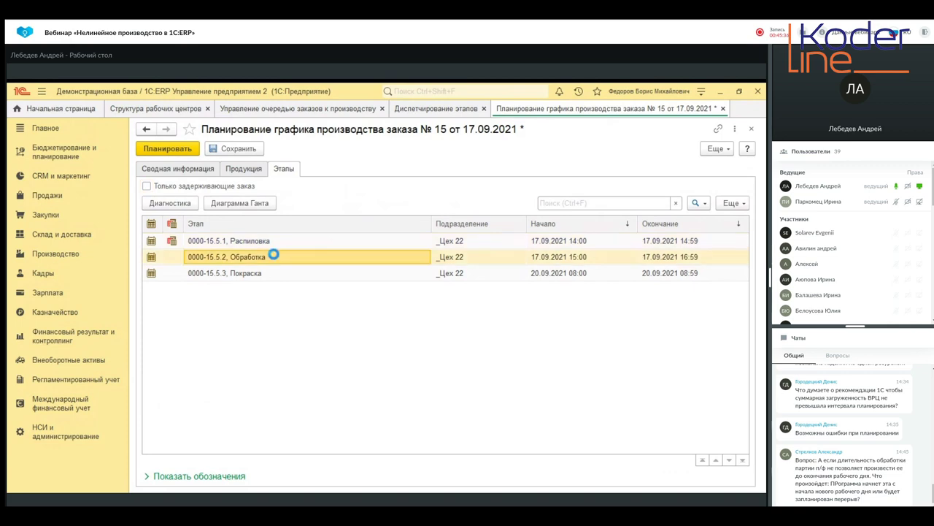
double_click(274, 255)
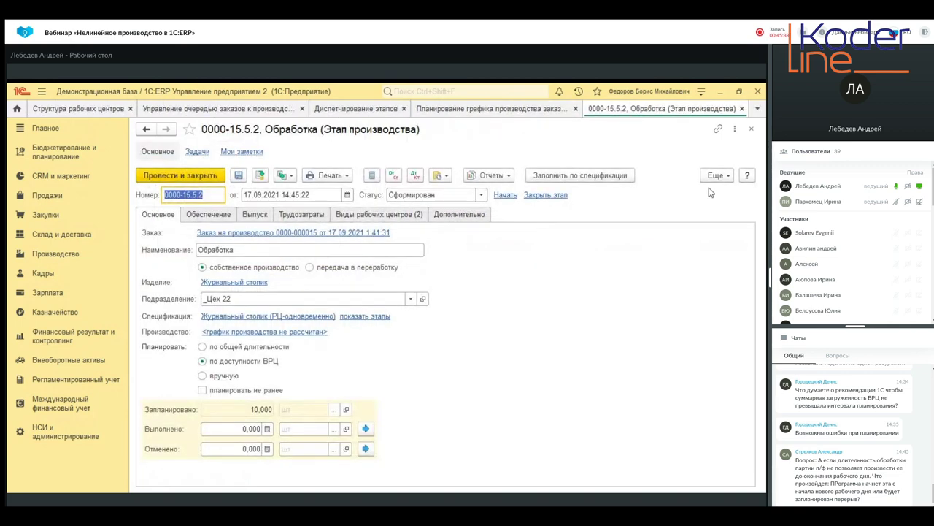
left_click(741, 108)
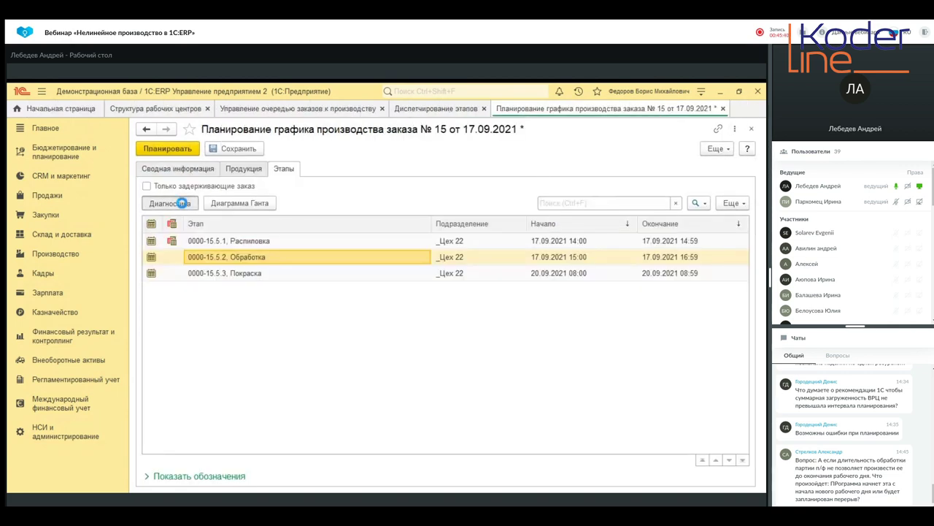
Run schedule diagnostics for the Обработка stage and examine the hourly availability of the Сверловка and Шлифовка work centres
left_click(167, 202)
left_click_drag(164, 467, 467, 451)
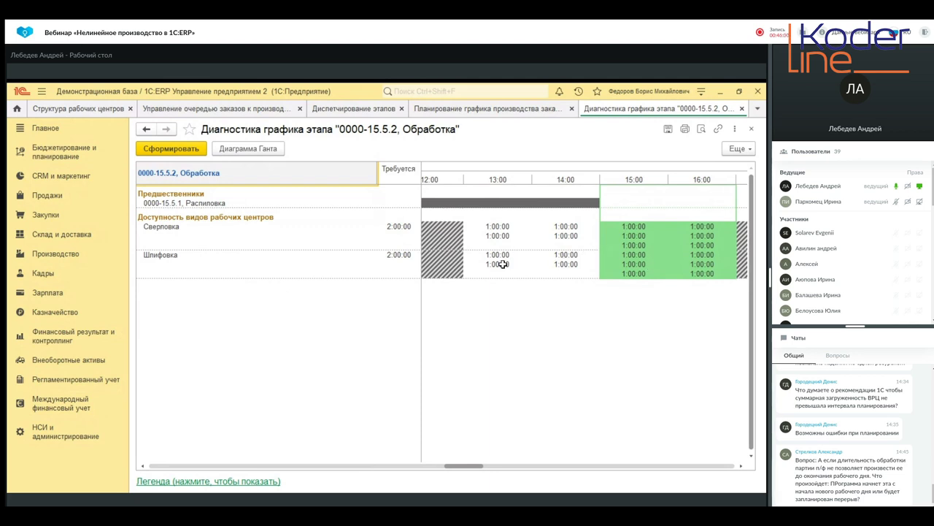
left_click_drag(484, 254, 601, 269)
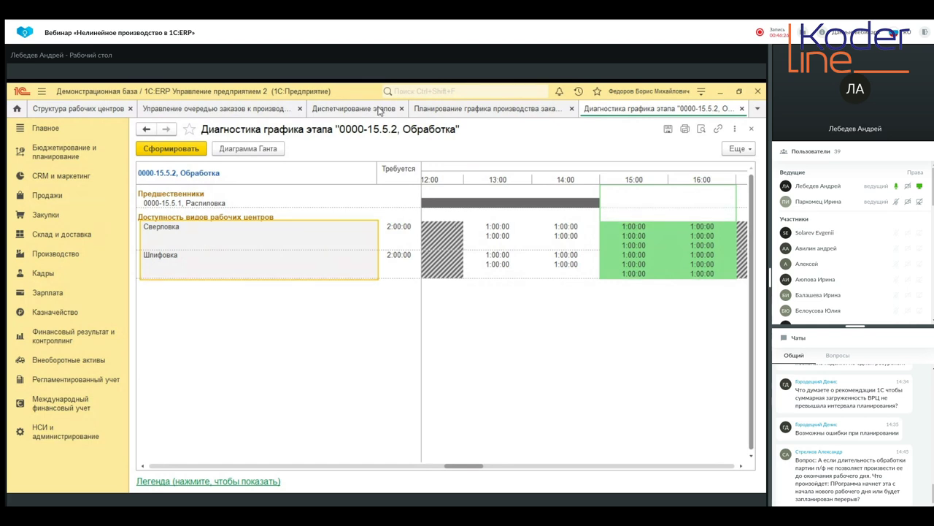
Open the "Журнальный столик (РЦ-независимо)" specification from the list of resource specifications
left_click(92, 110)
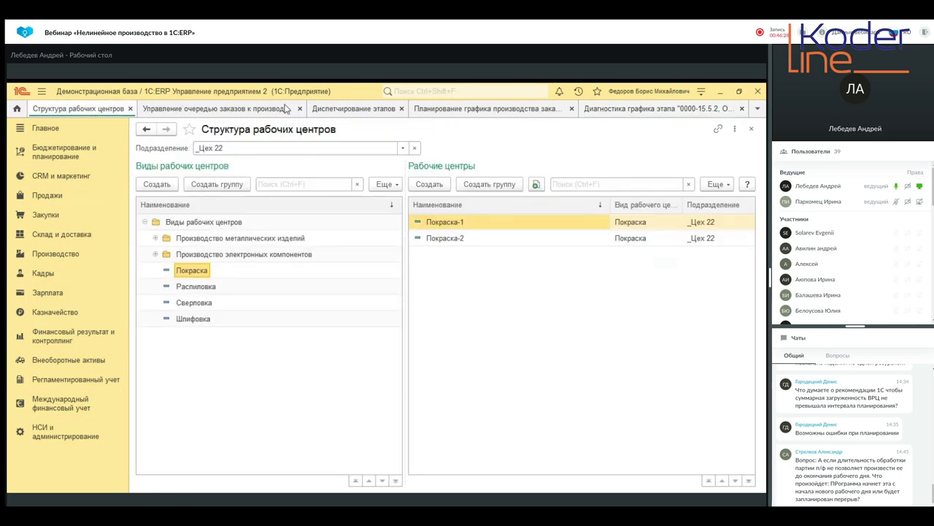
left_click(220, 109)
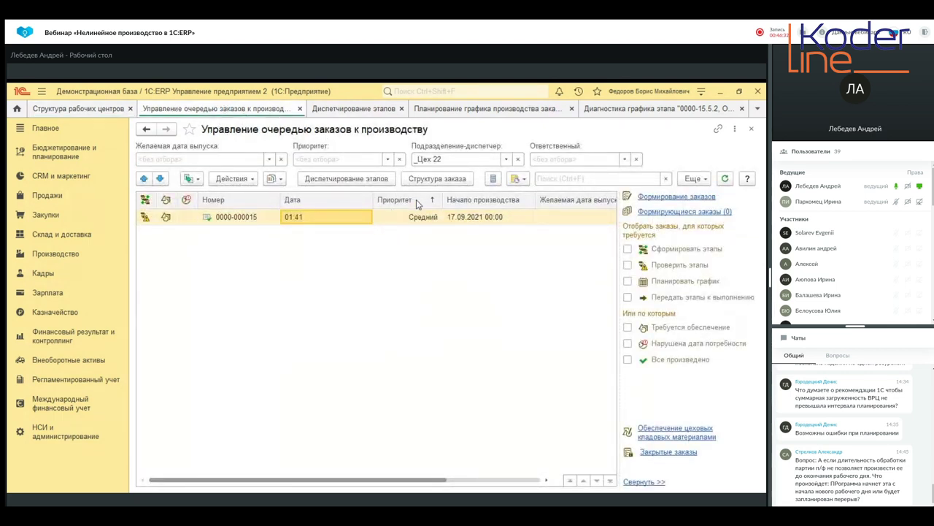
left_click(80, 256)
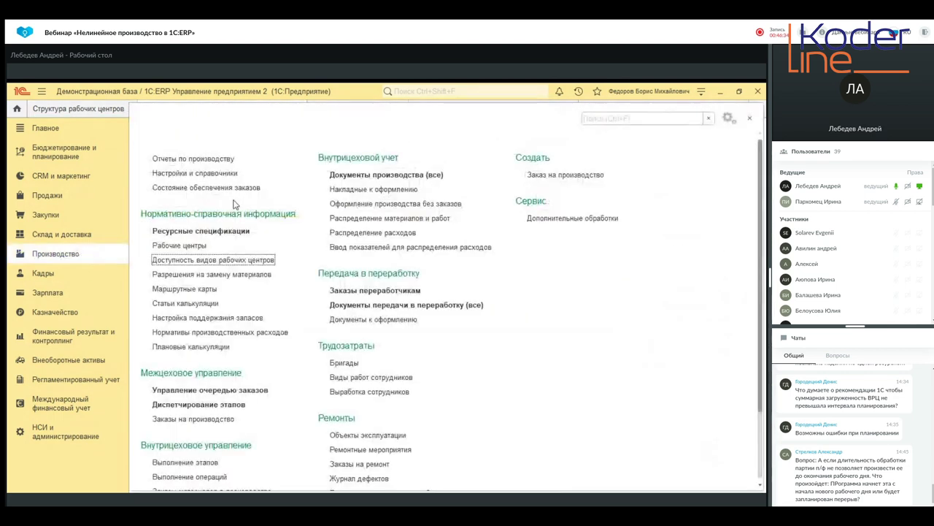
left_click(227, 232)
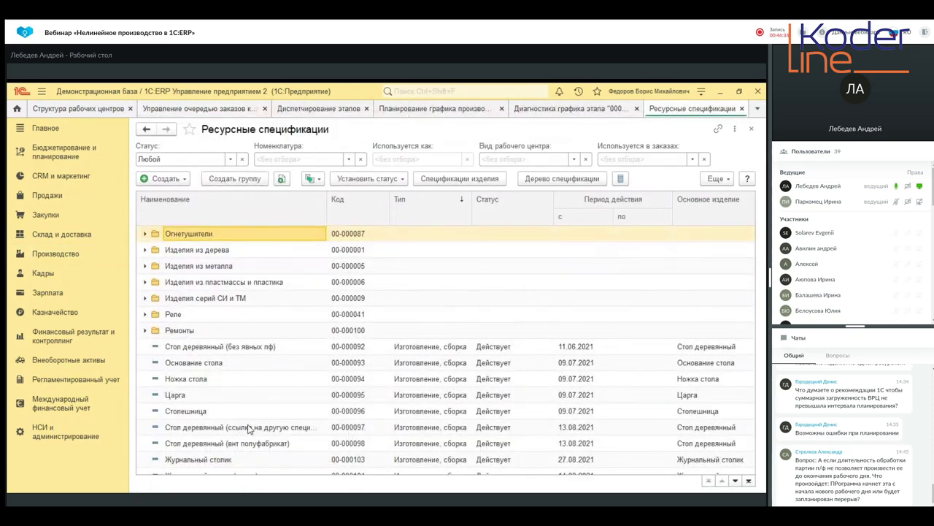
scroll(251, 430, "down", 3)
left_click(253, 385)
left_click(249, 394)
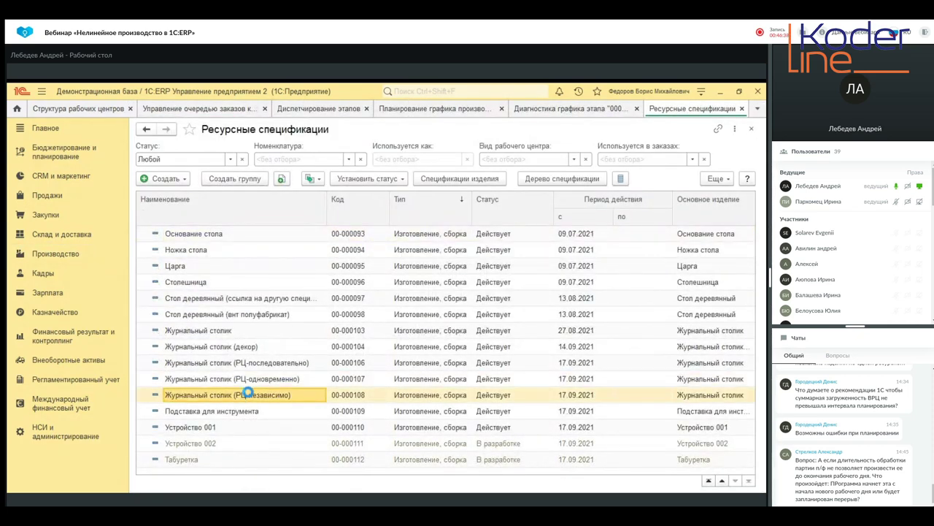
double_click(249, 394)
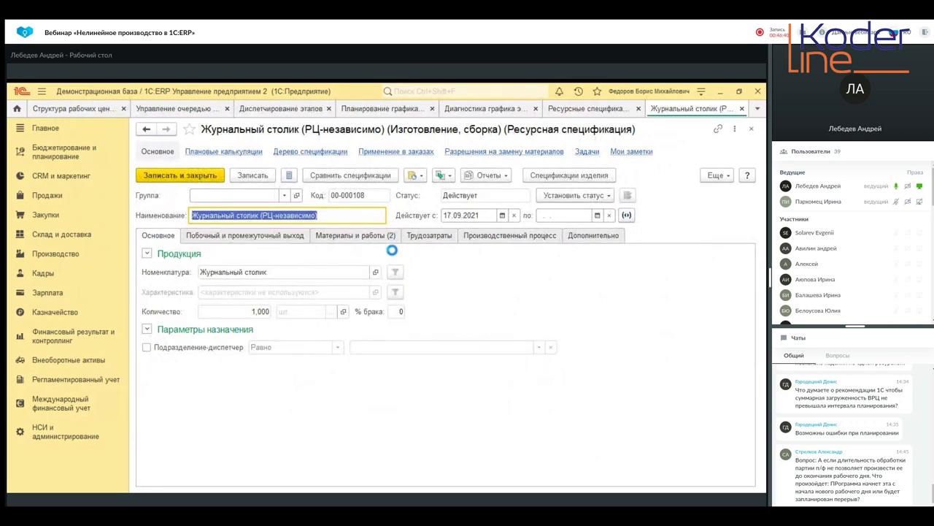
Examine the work centre types and loading mode of the Обработка stage in the specification's production process, and close the stage form
left_click(365, 241)
left_click(501, 241)
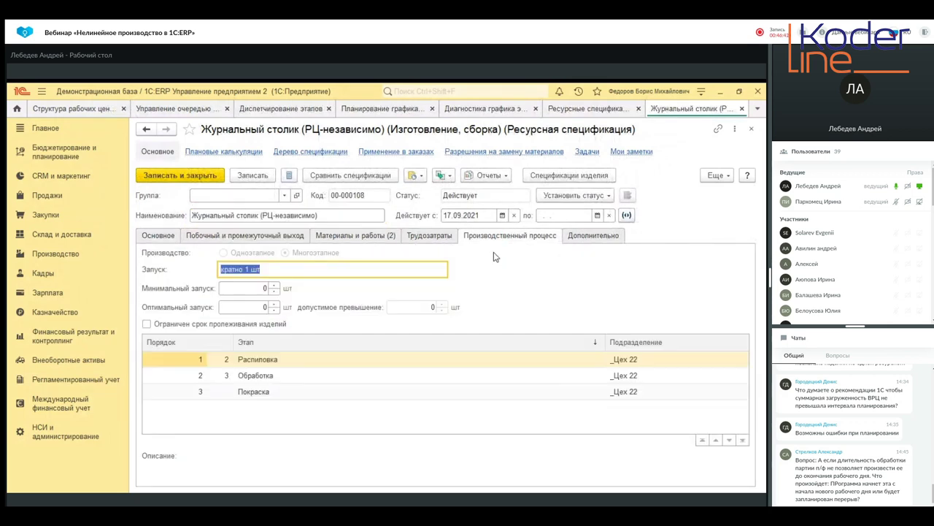
left_click(269, 380)
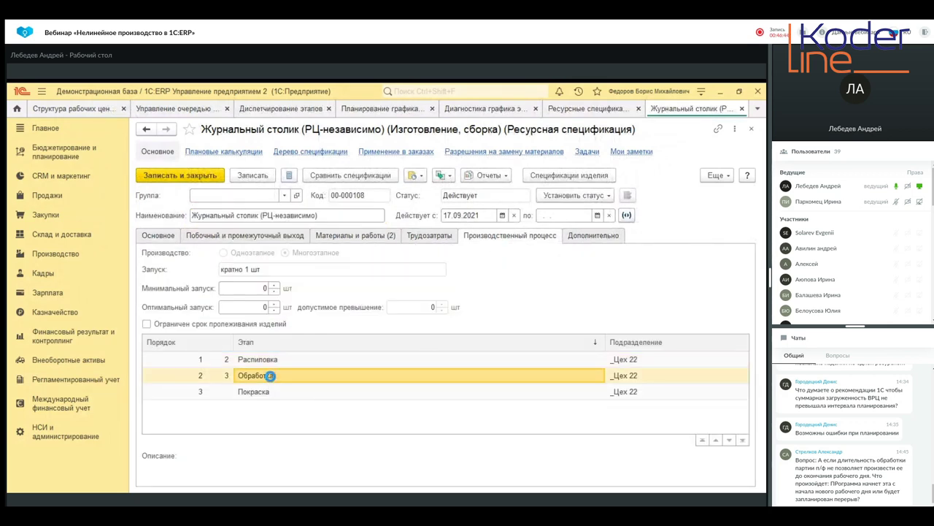
double_click(271, 380)
left_click(265, 198)
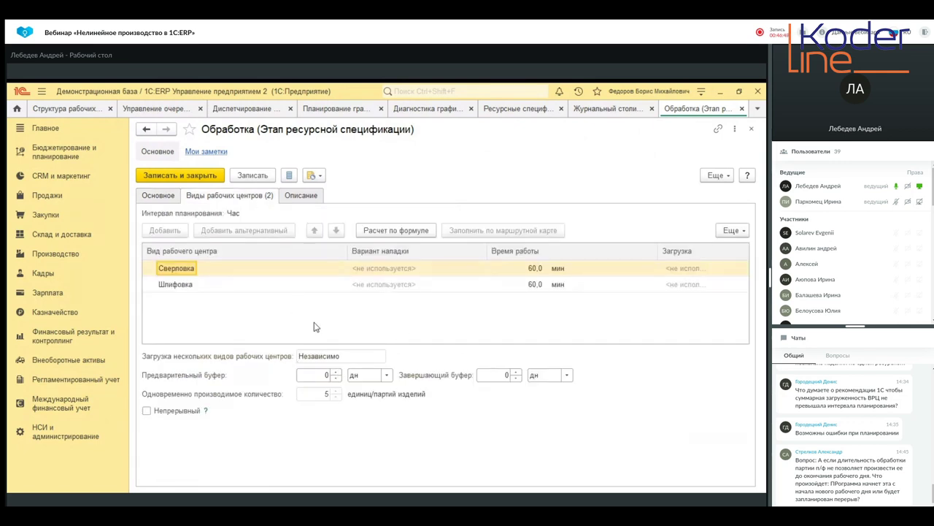
left_click(188, 273)
left_click(742, 108)
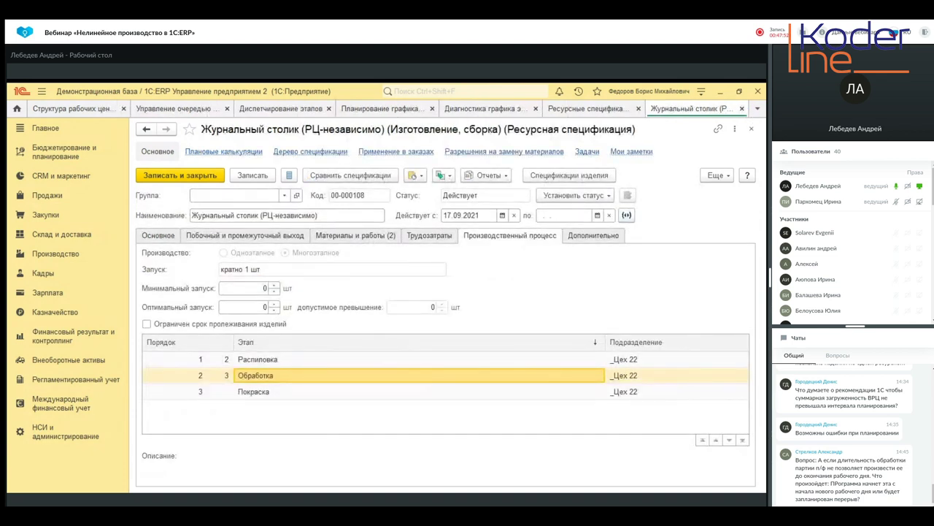